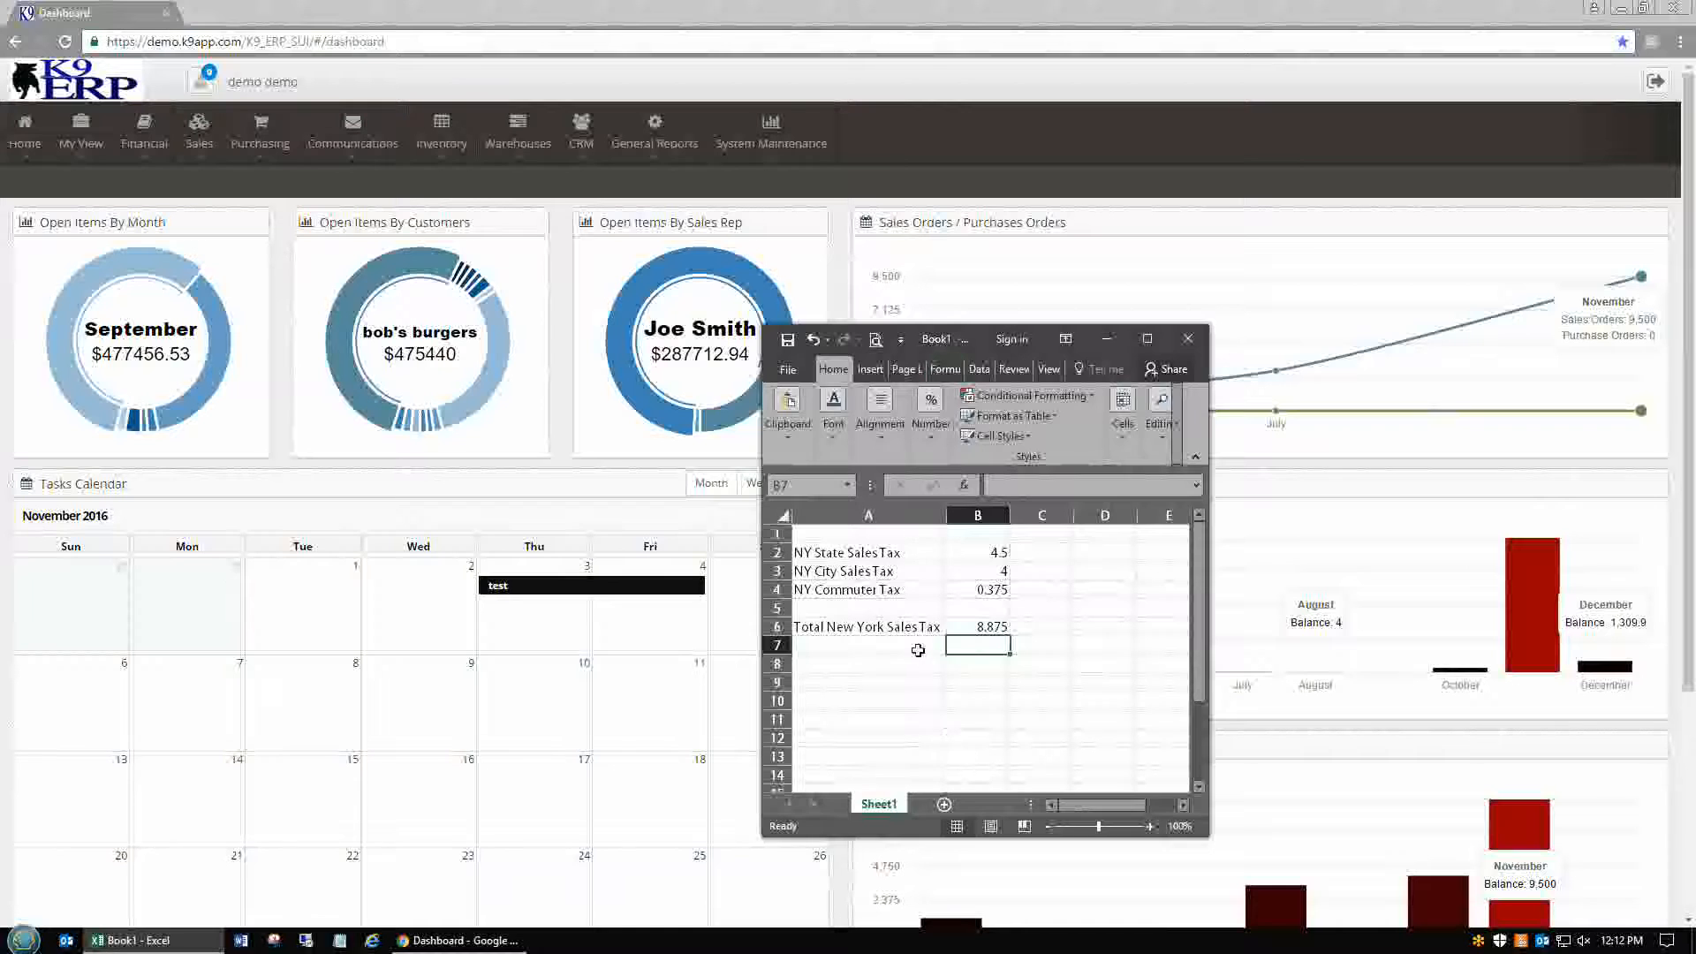
Review the spreadsheet's three NY tax components and the formula behind their 8.875 total
click(898, 629)
click(992, 626)
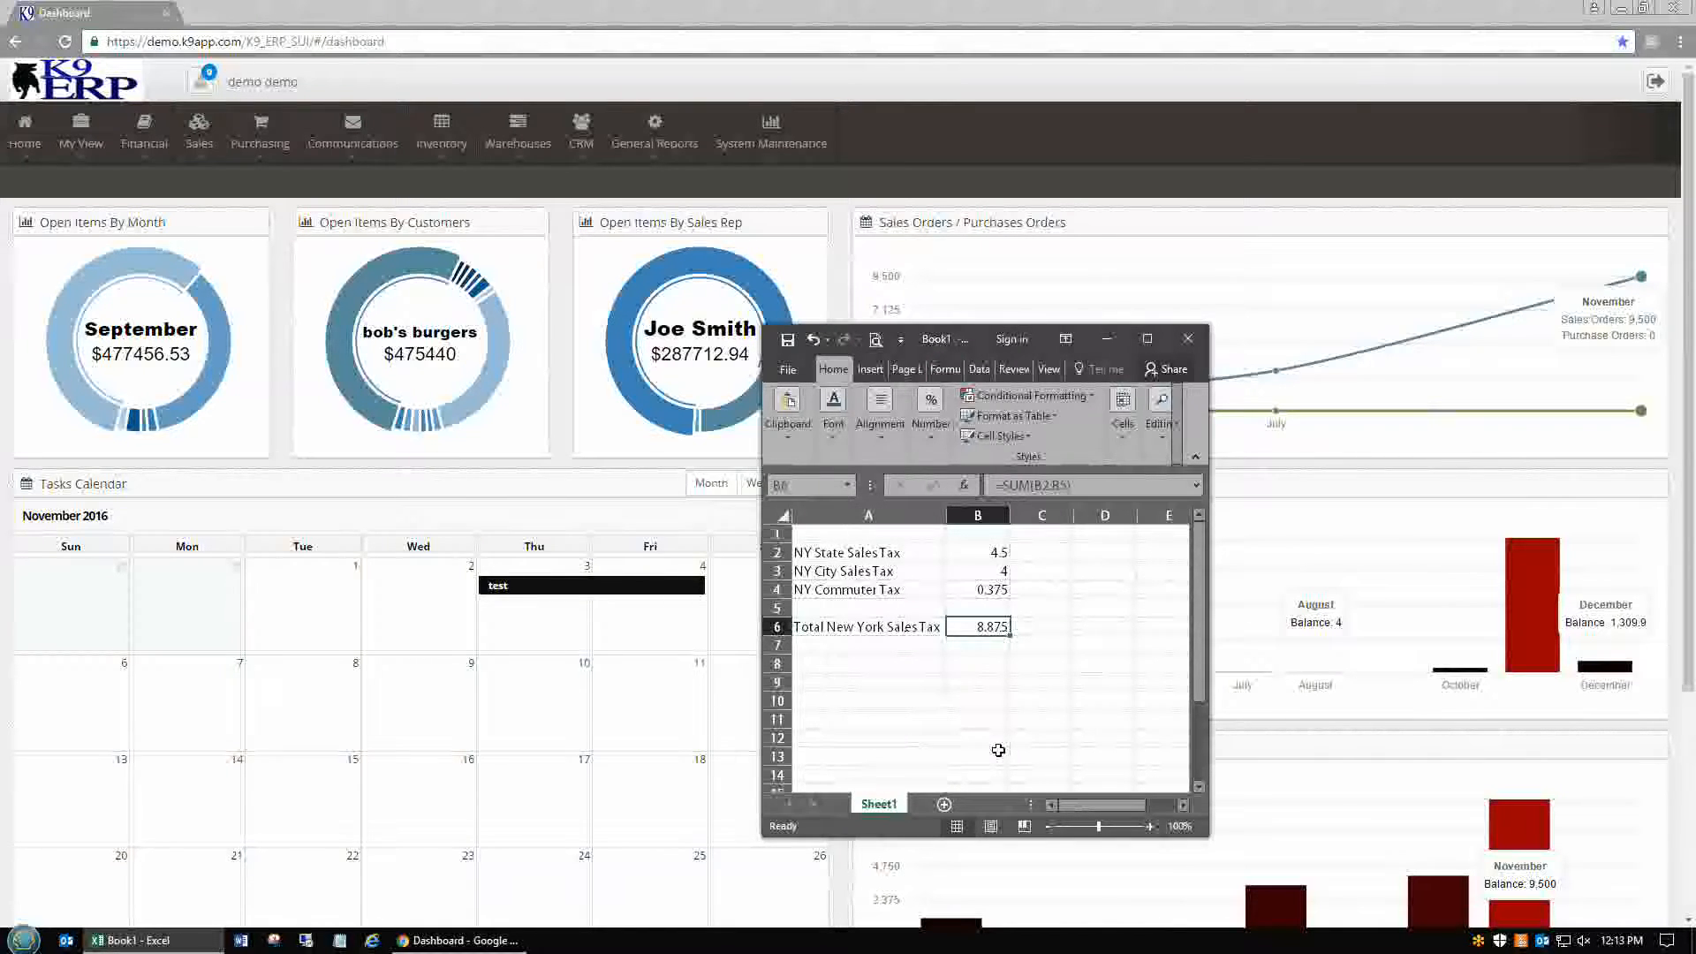
drag(890, 555, 989, 590)
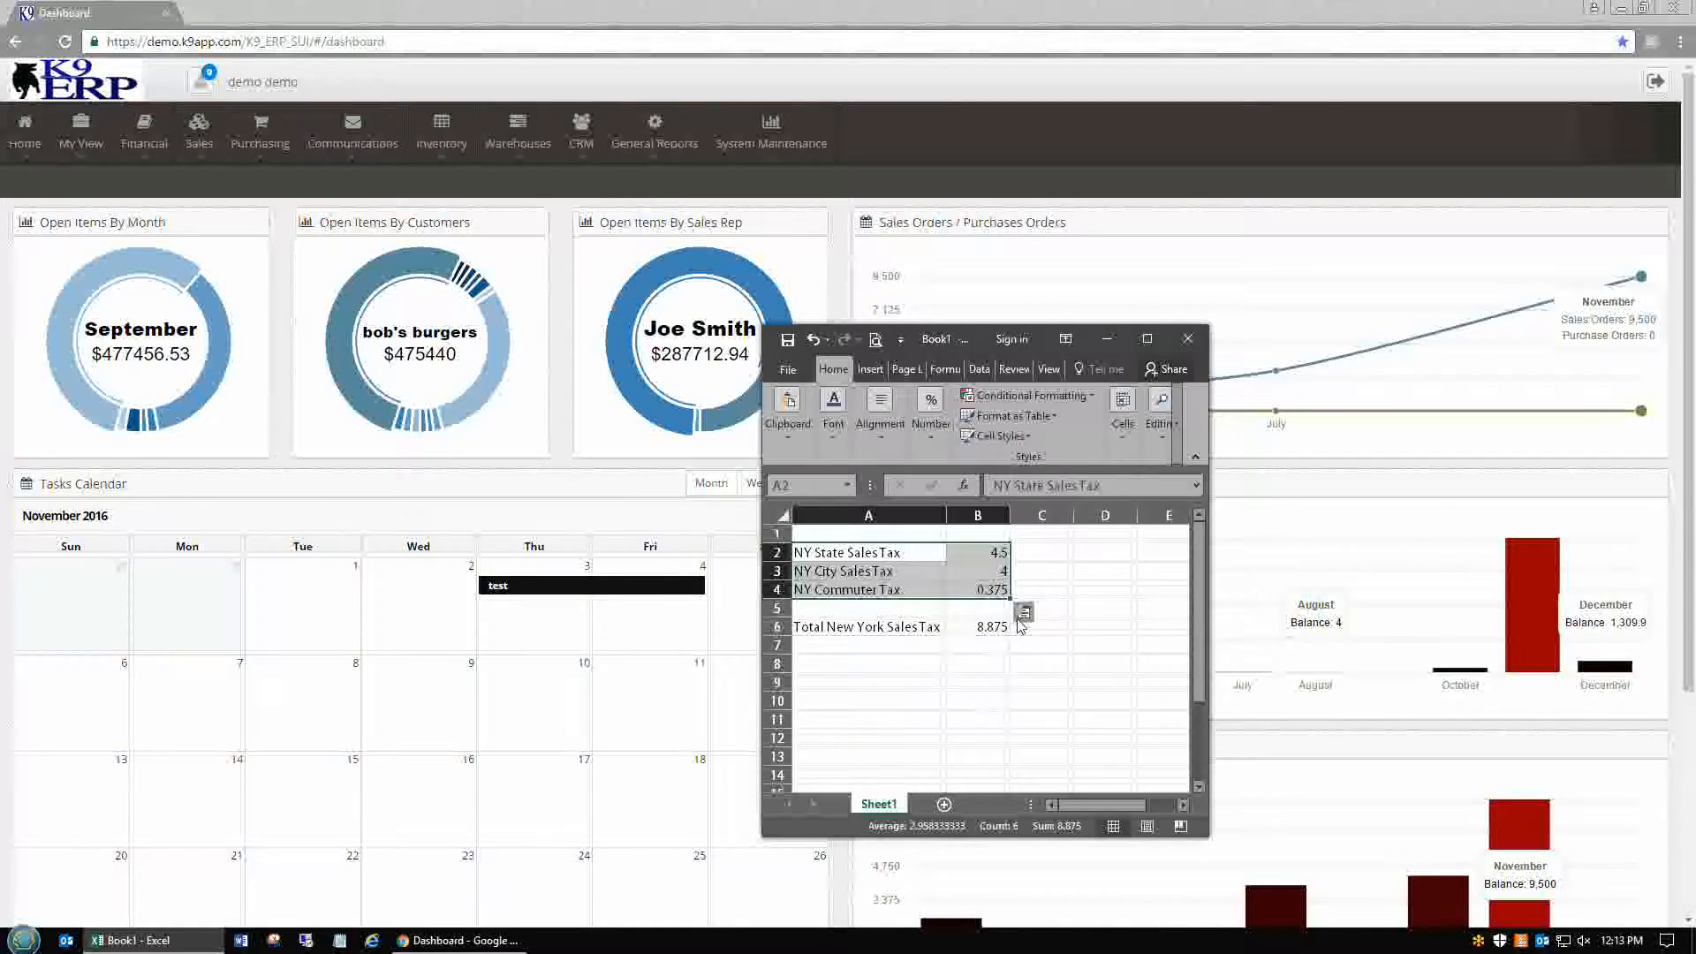
drag(929, 630, 980, 629)
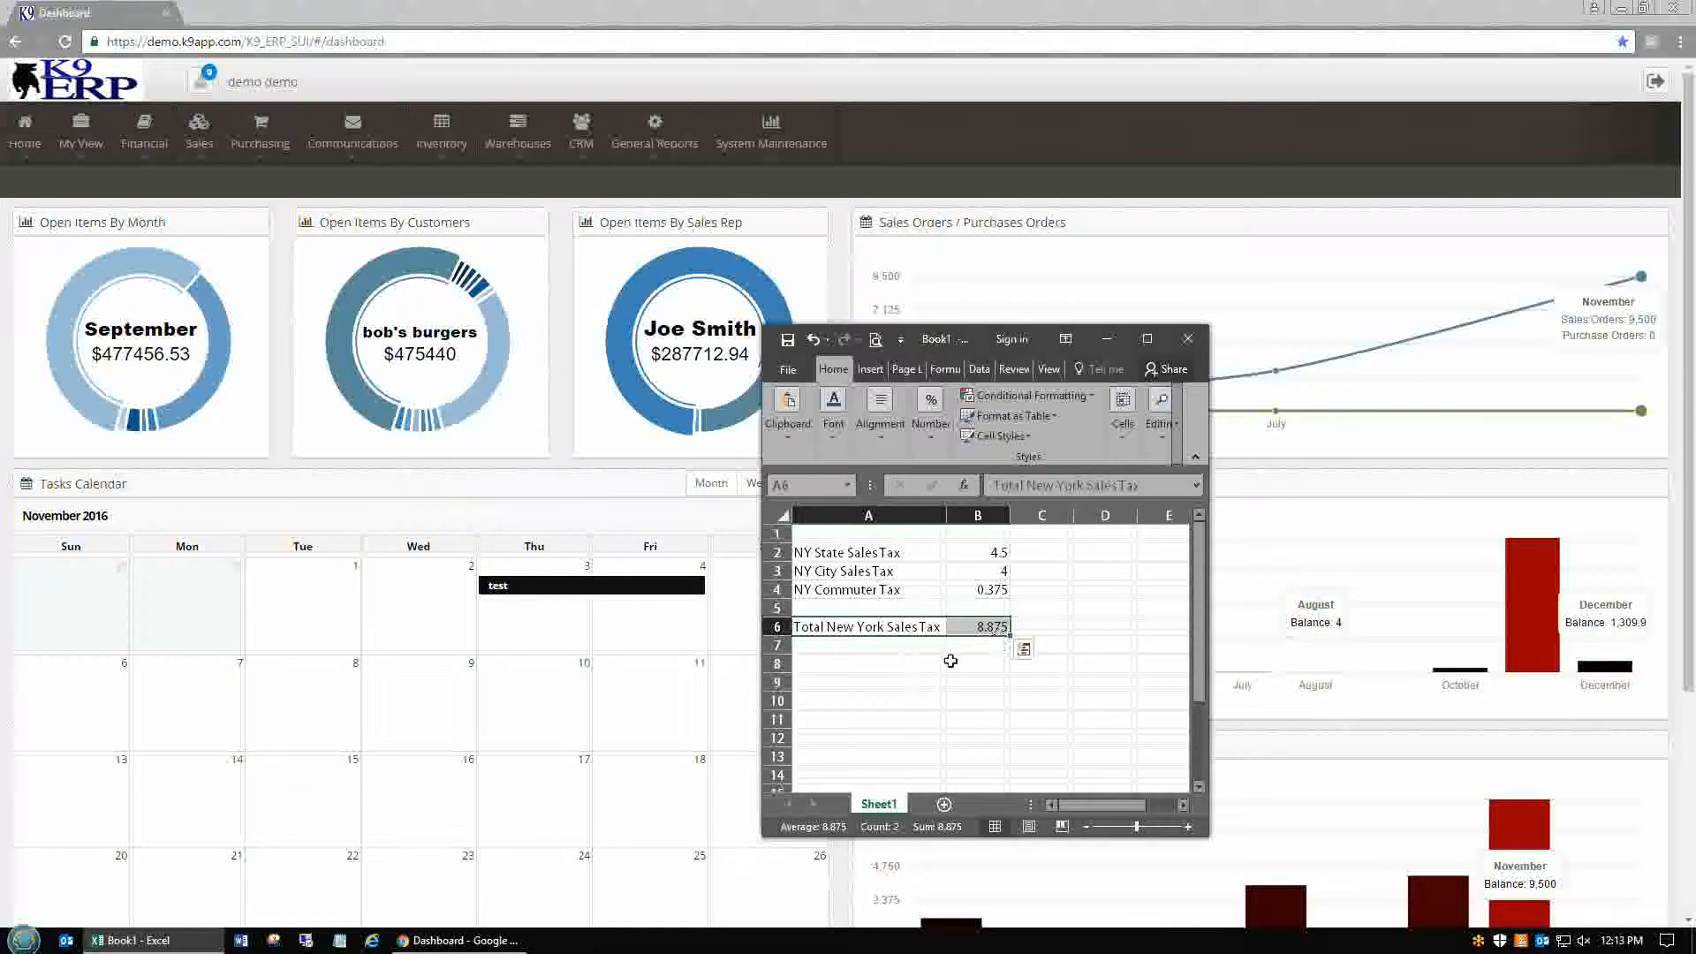
click(890, 650)
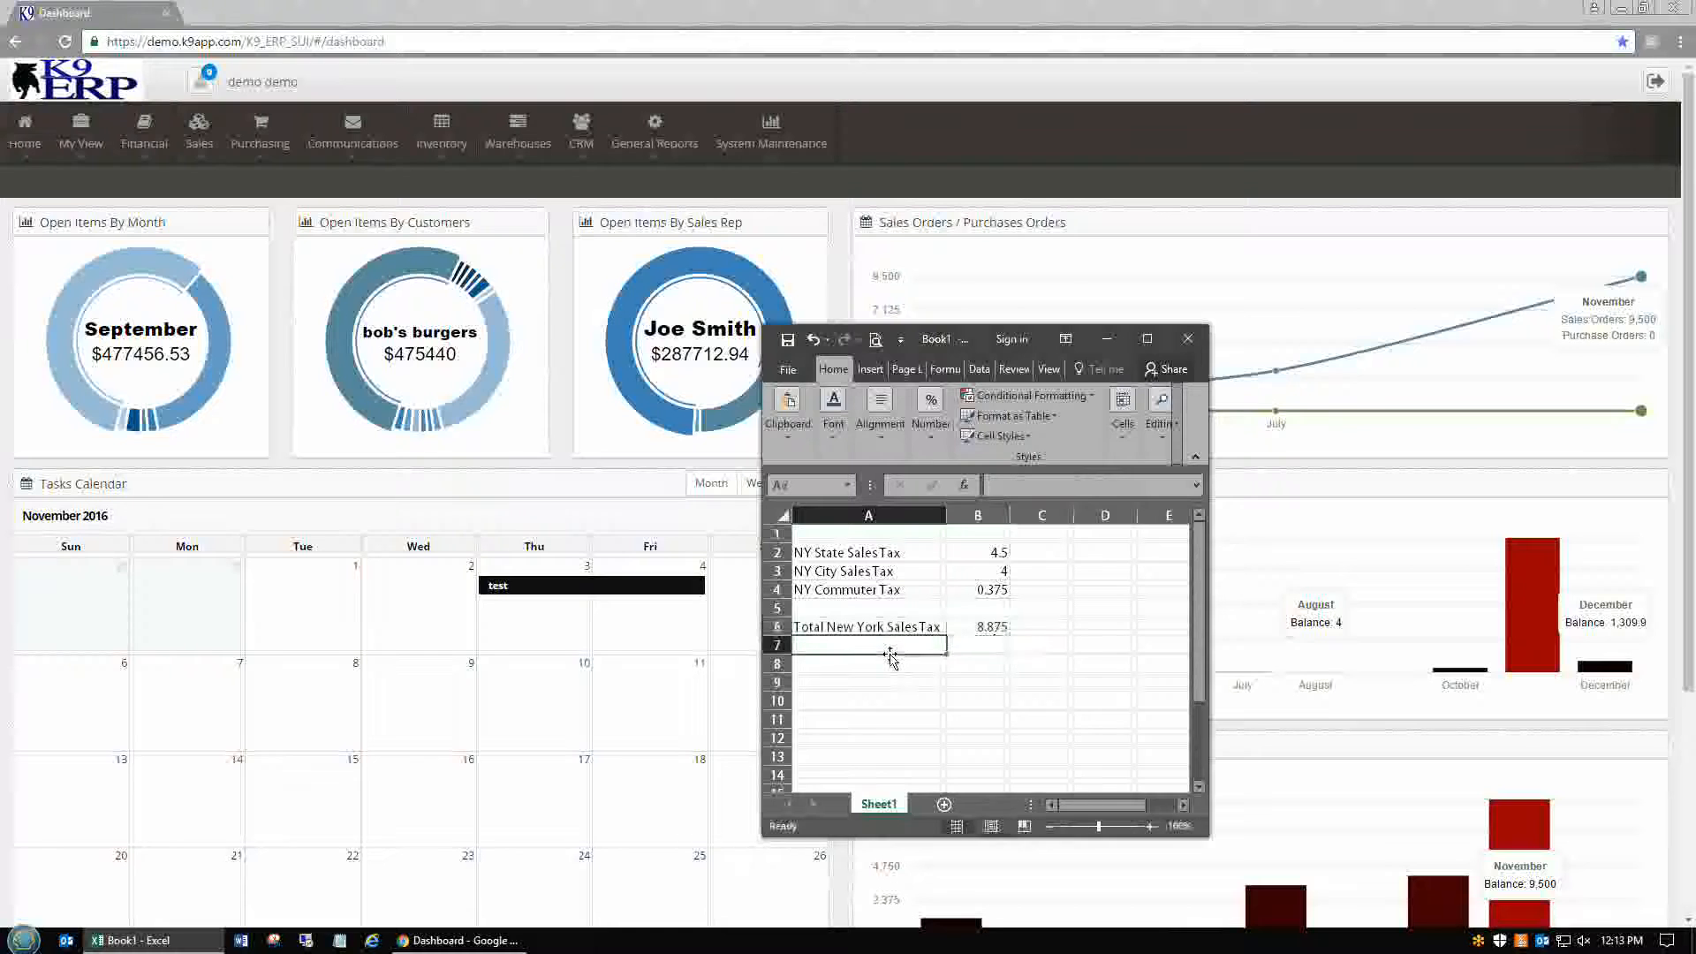
Go to Financial > Financial Management > Taxes Components, checking the NY state tax label in Excel
click(146, 139)
mouse_move(170, 261)
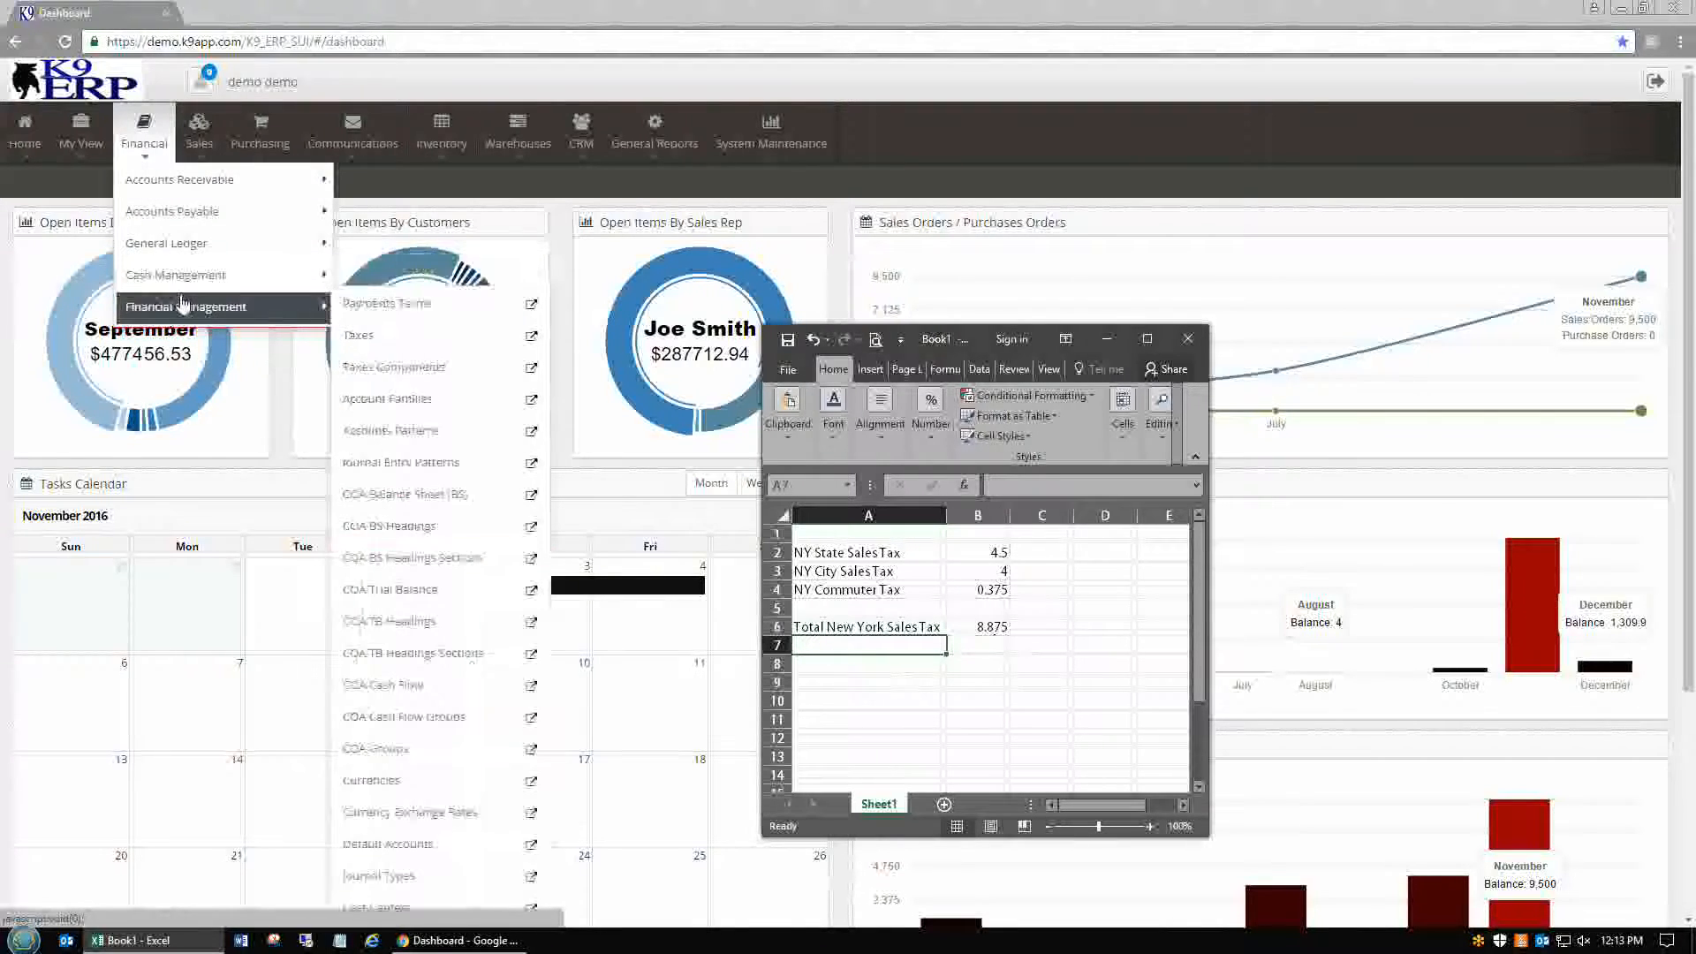
mouse_move(329, 305)
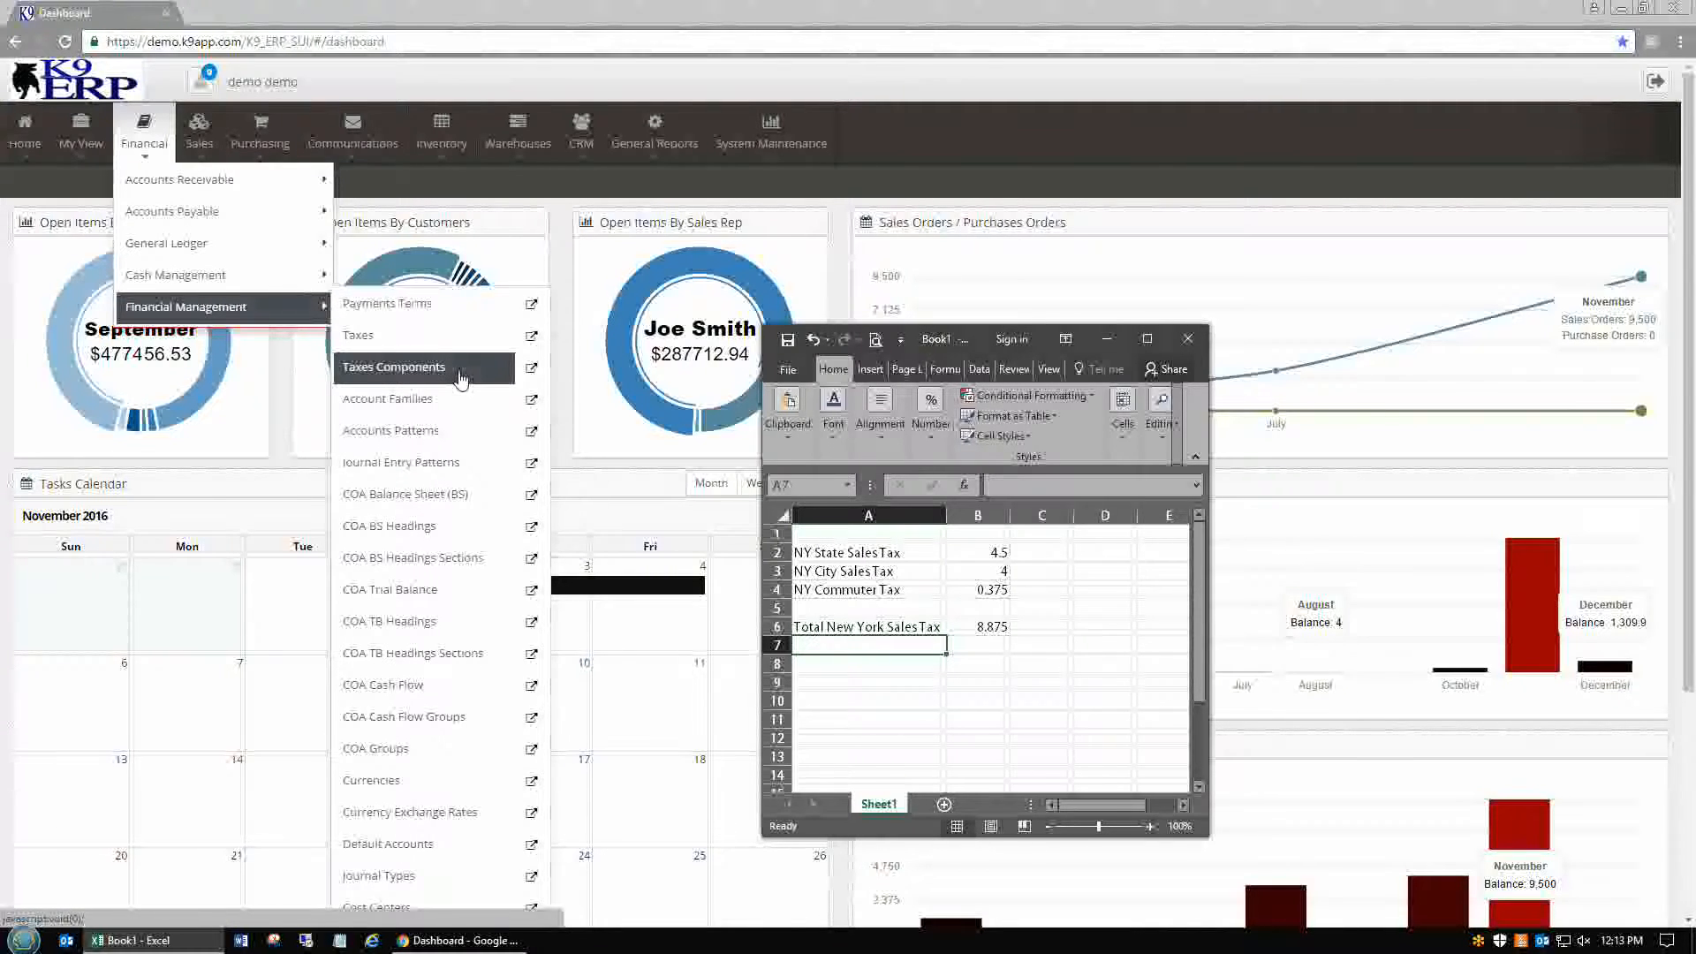
click(509, 376)
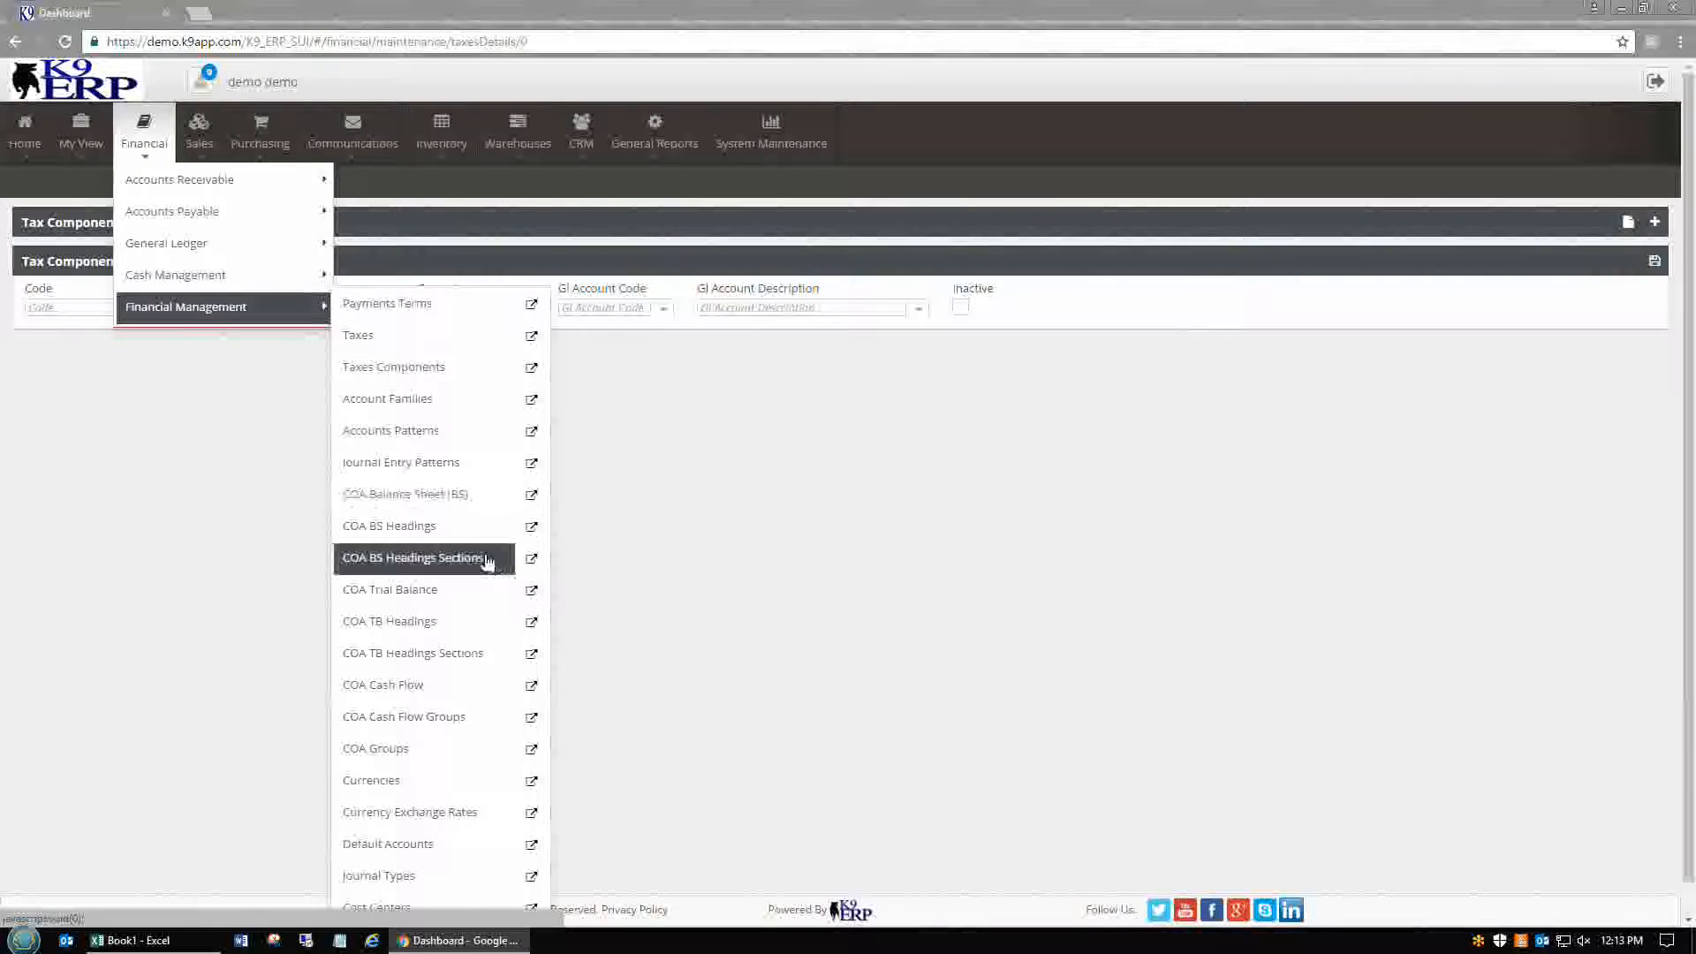
click(212, 942)
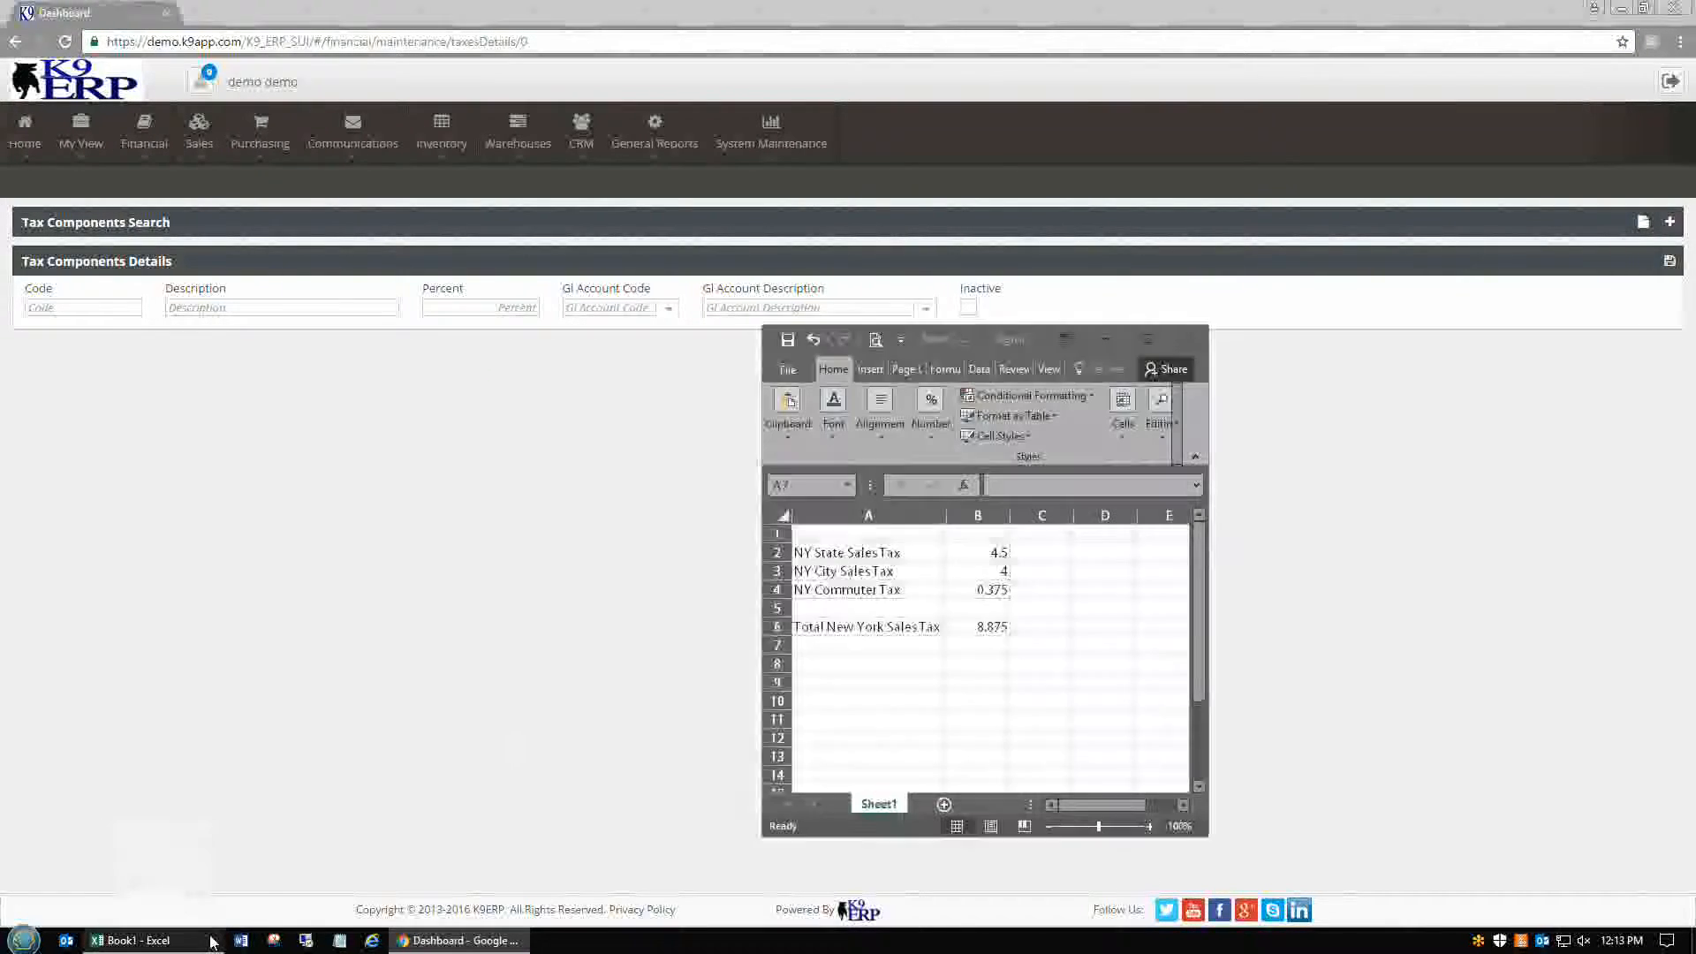
click(886, 552)
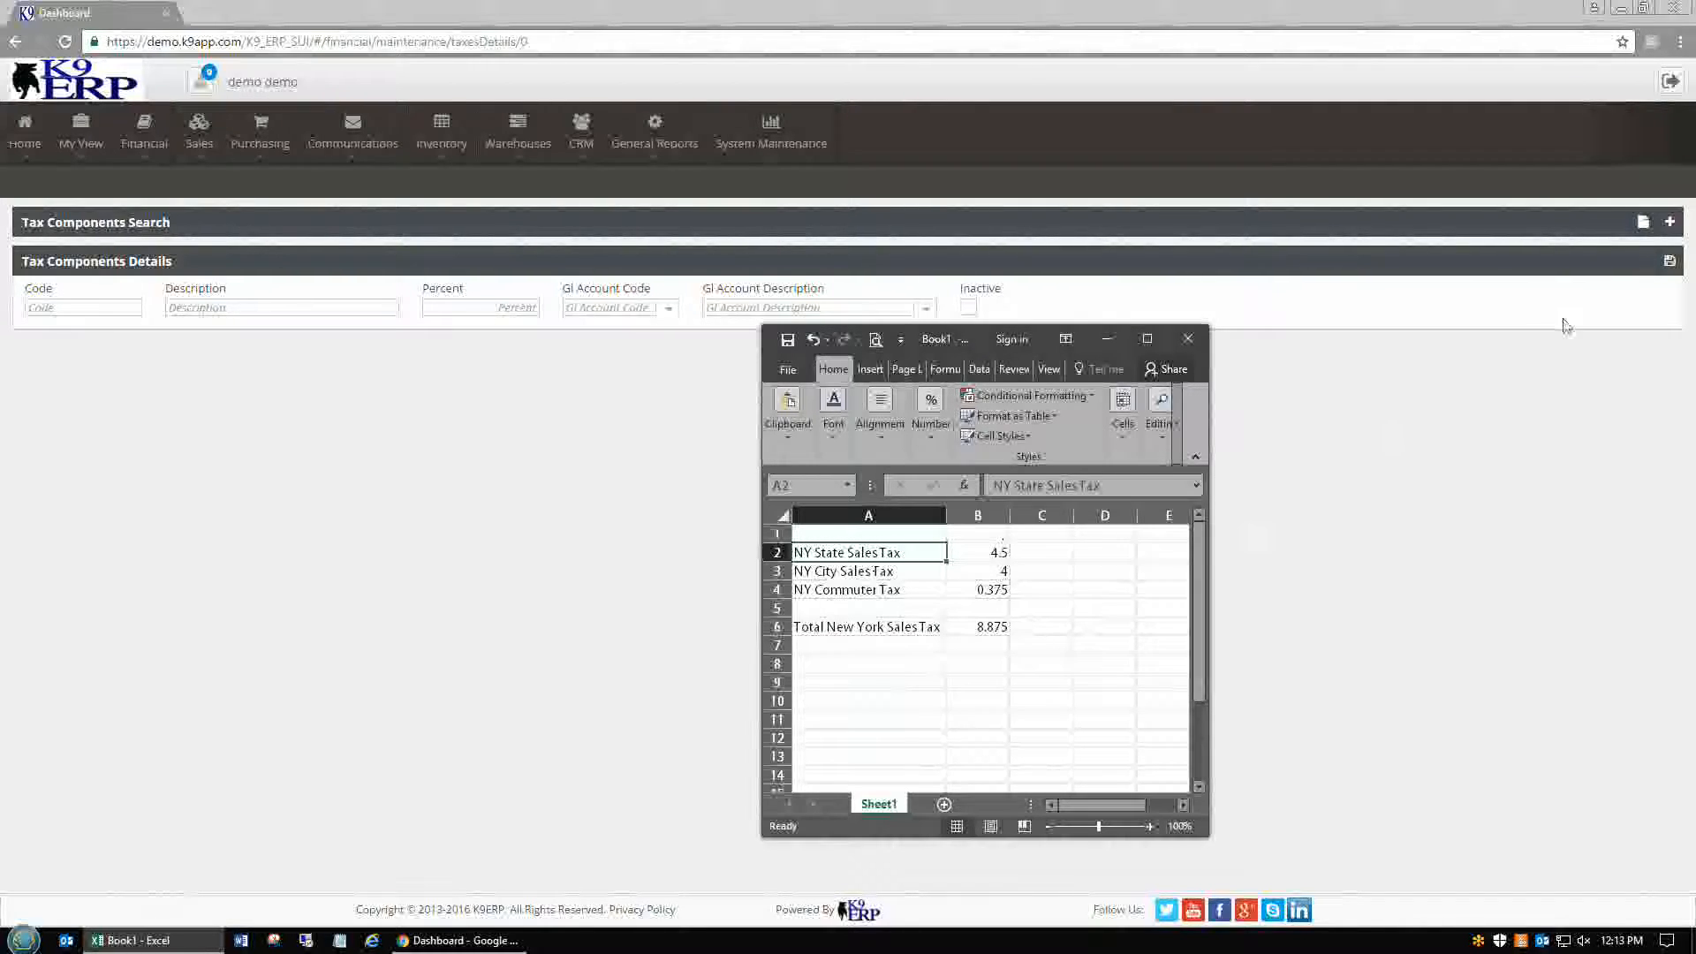
click(1668, 221)
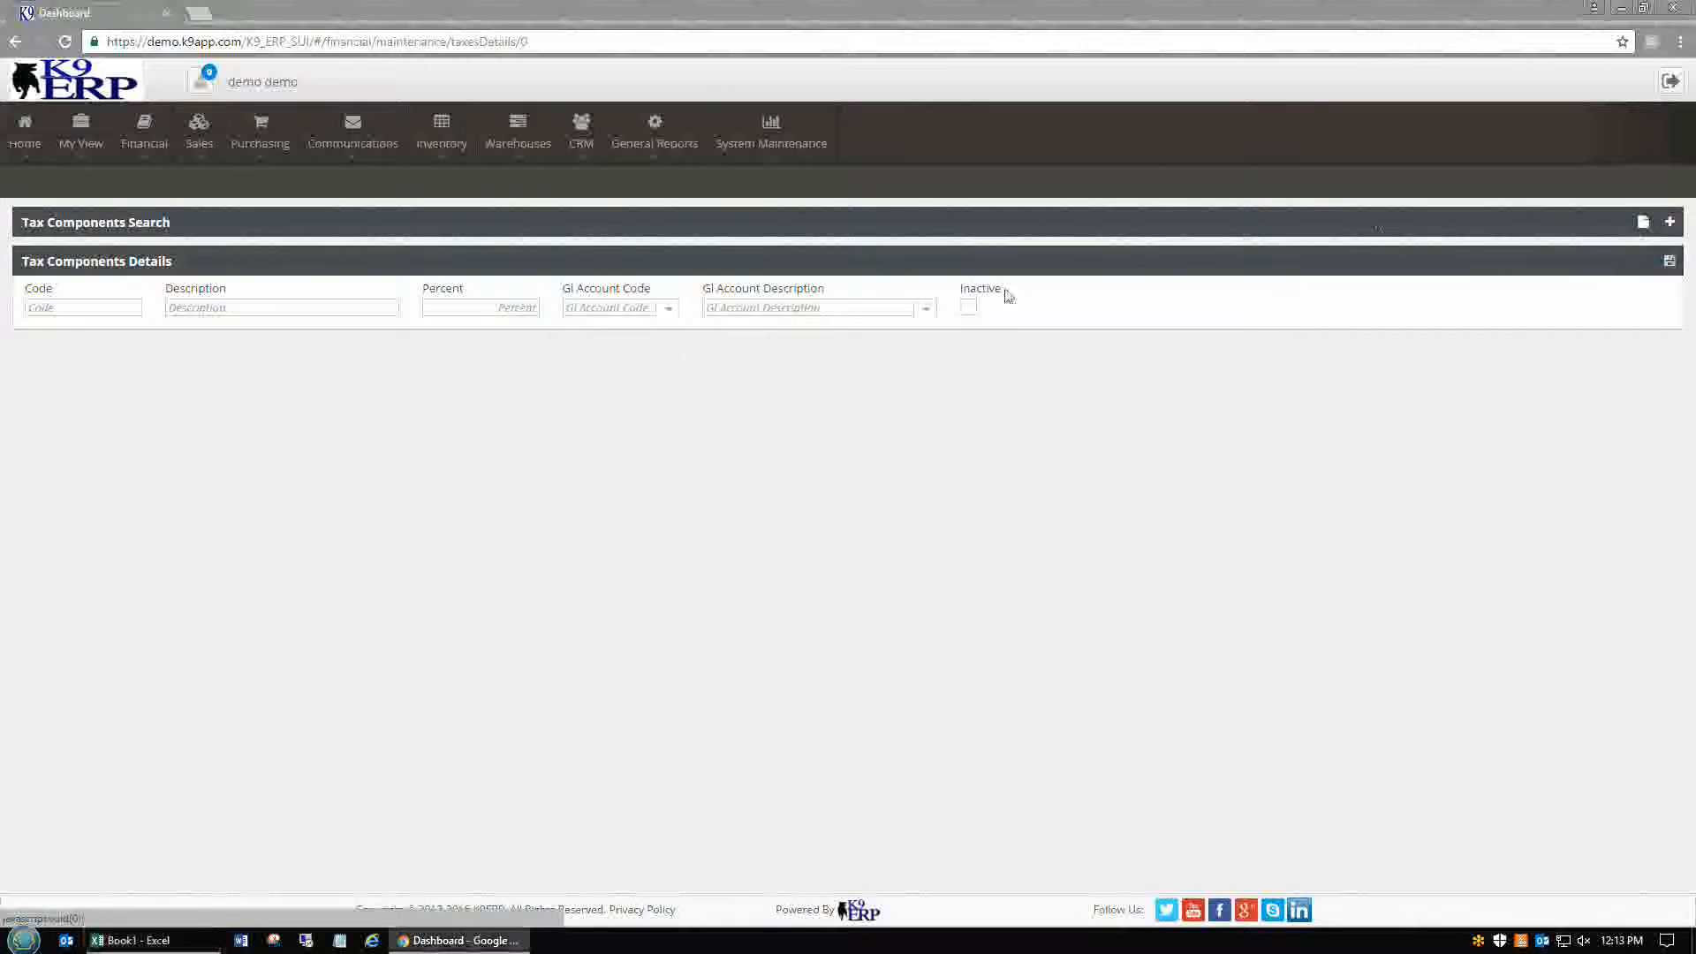
Enter component code 207-1, description NY State Sales Tax copied from Excel, and 4.5 percent
click(64, 308)
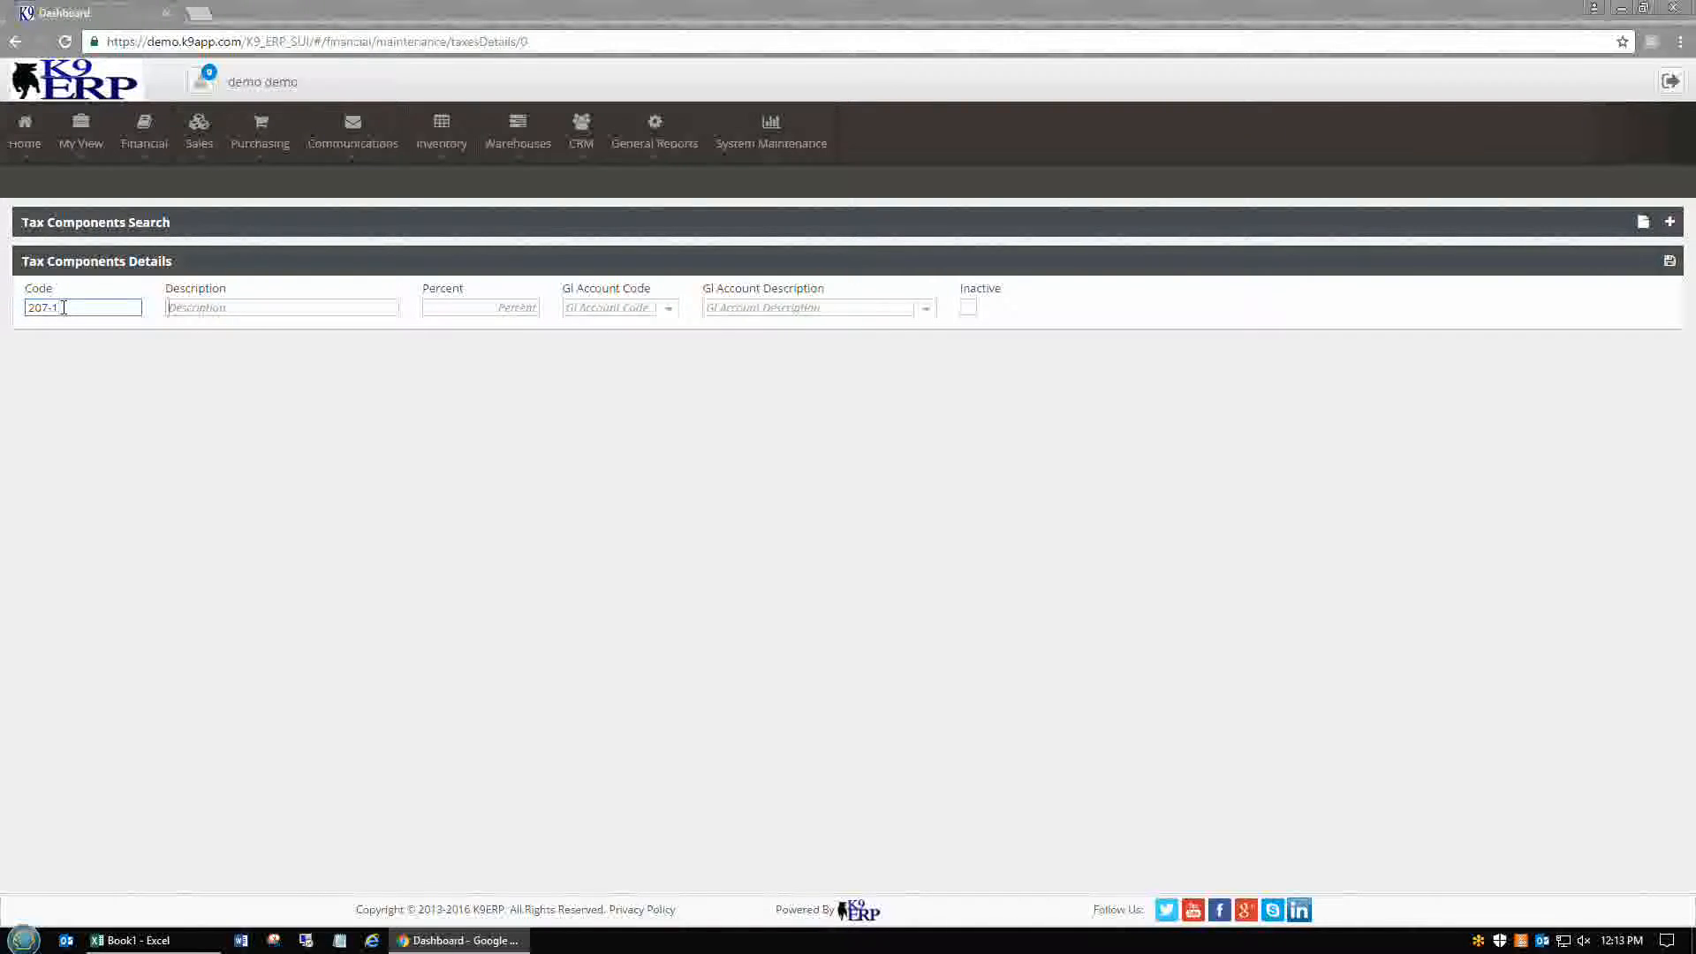
key(Tab)
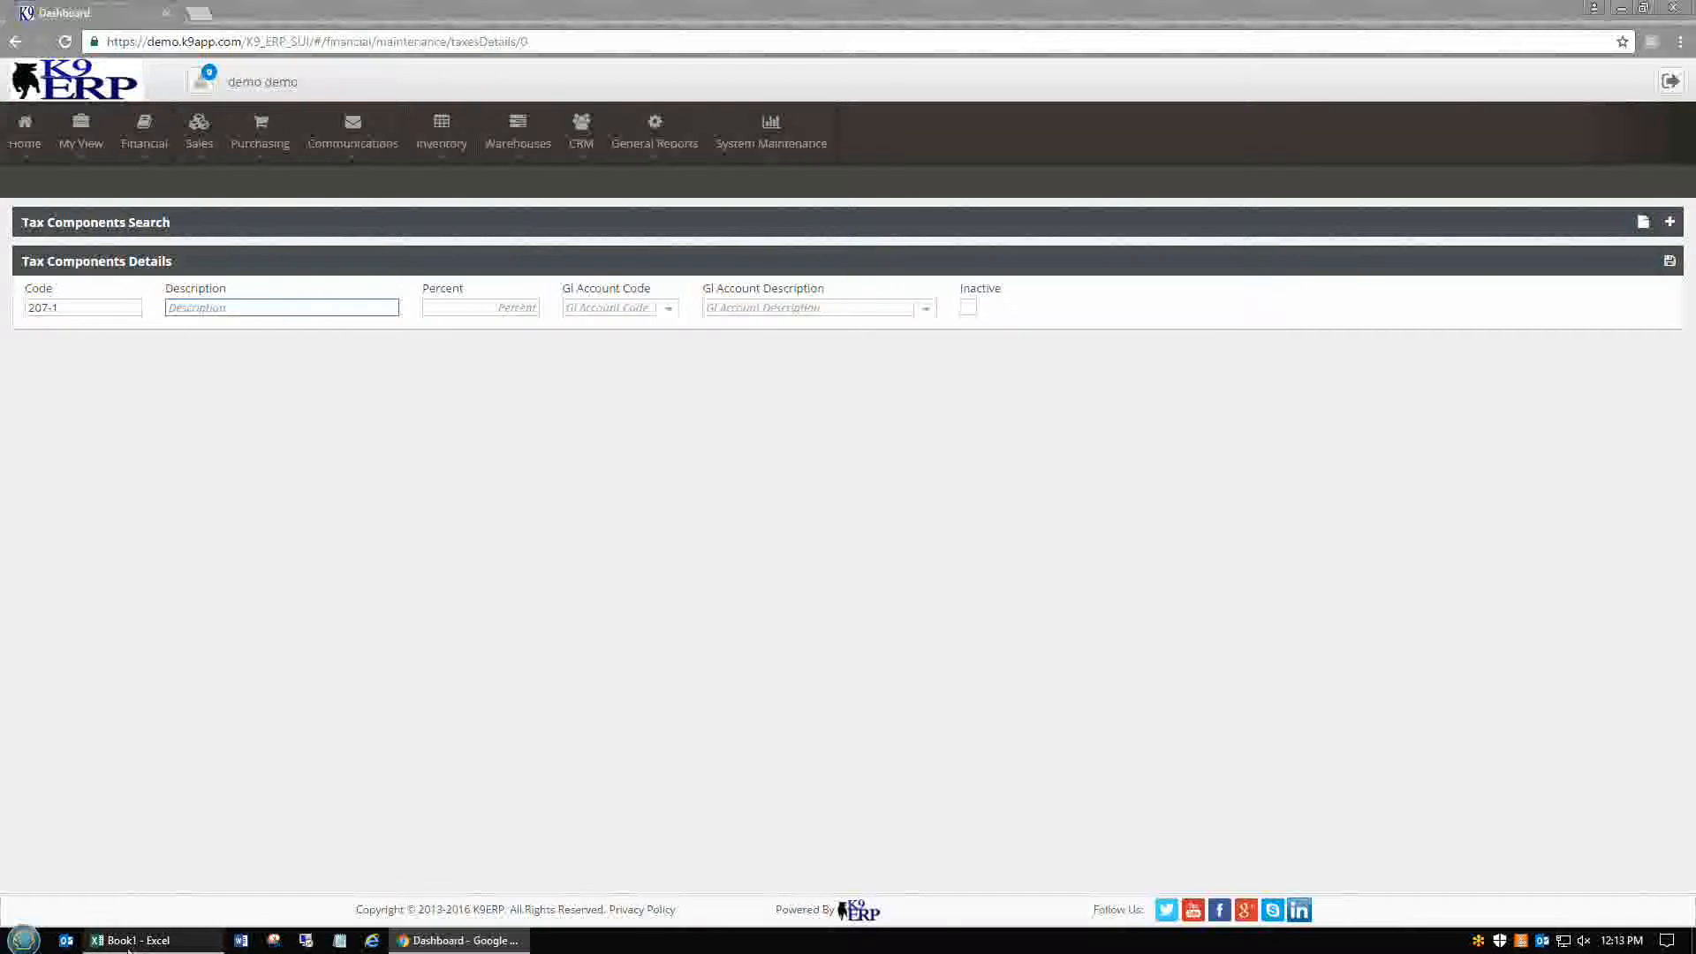
click(131, 940)
key(ctrl+c)
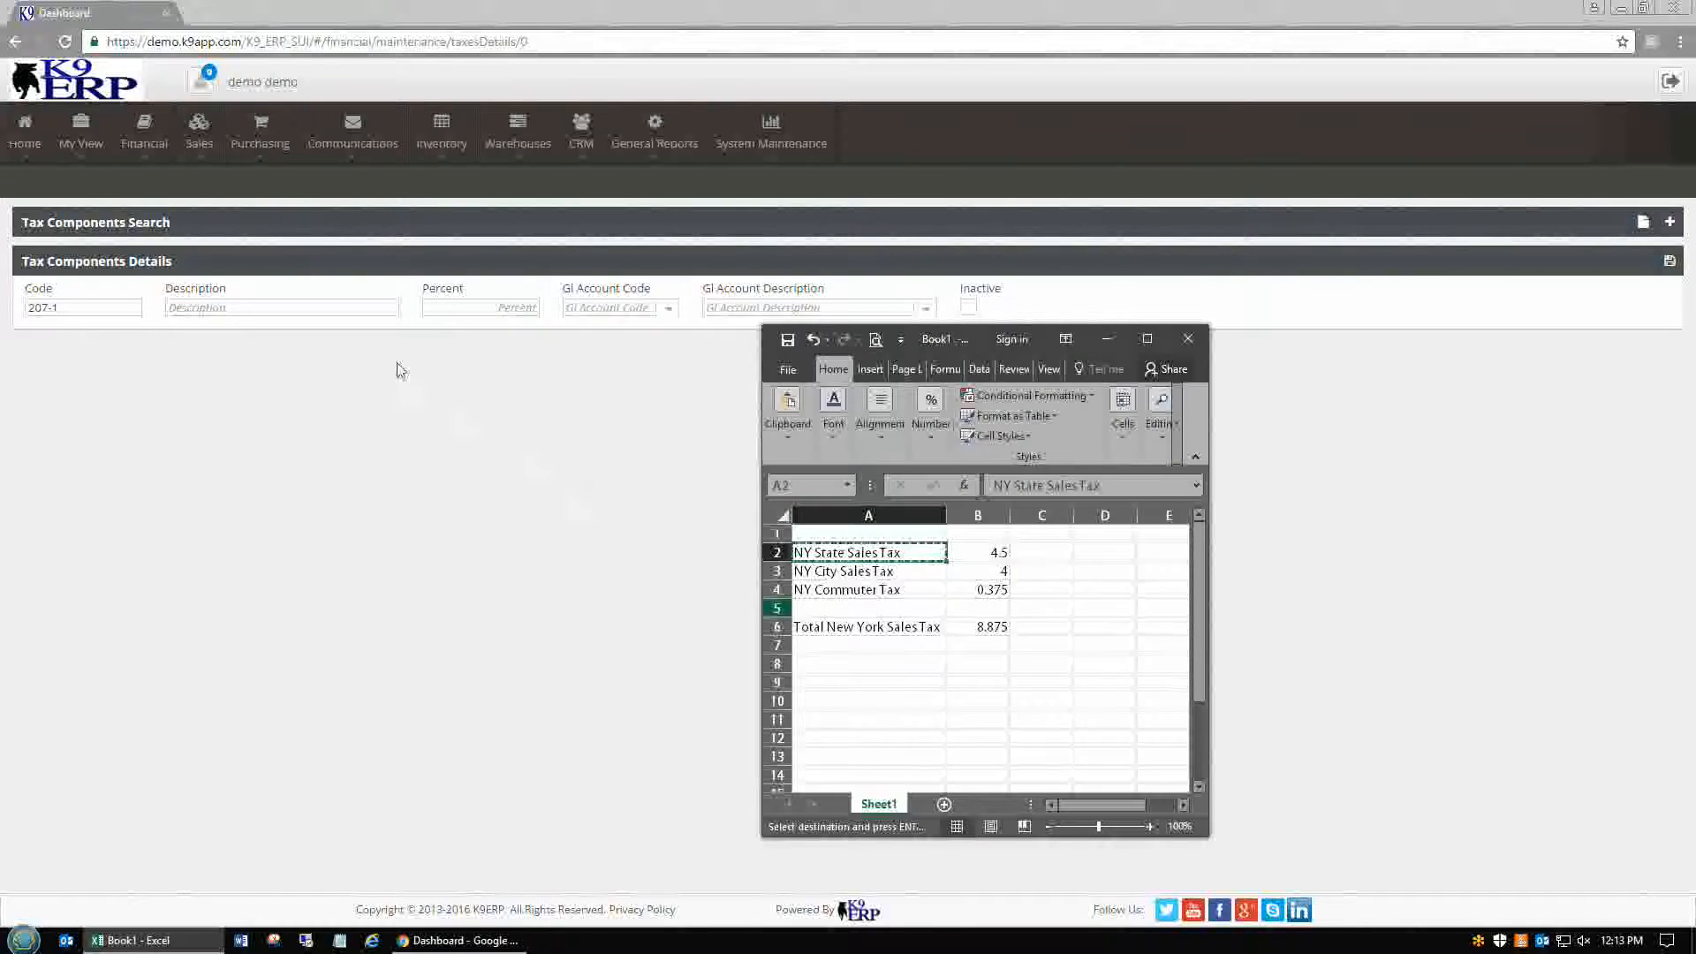
click(359, 311)
key(ctrl+v)
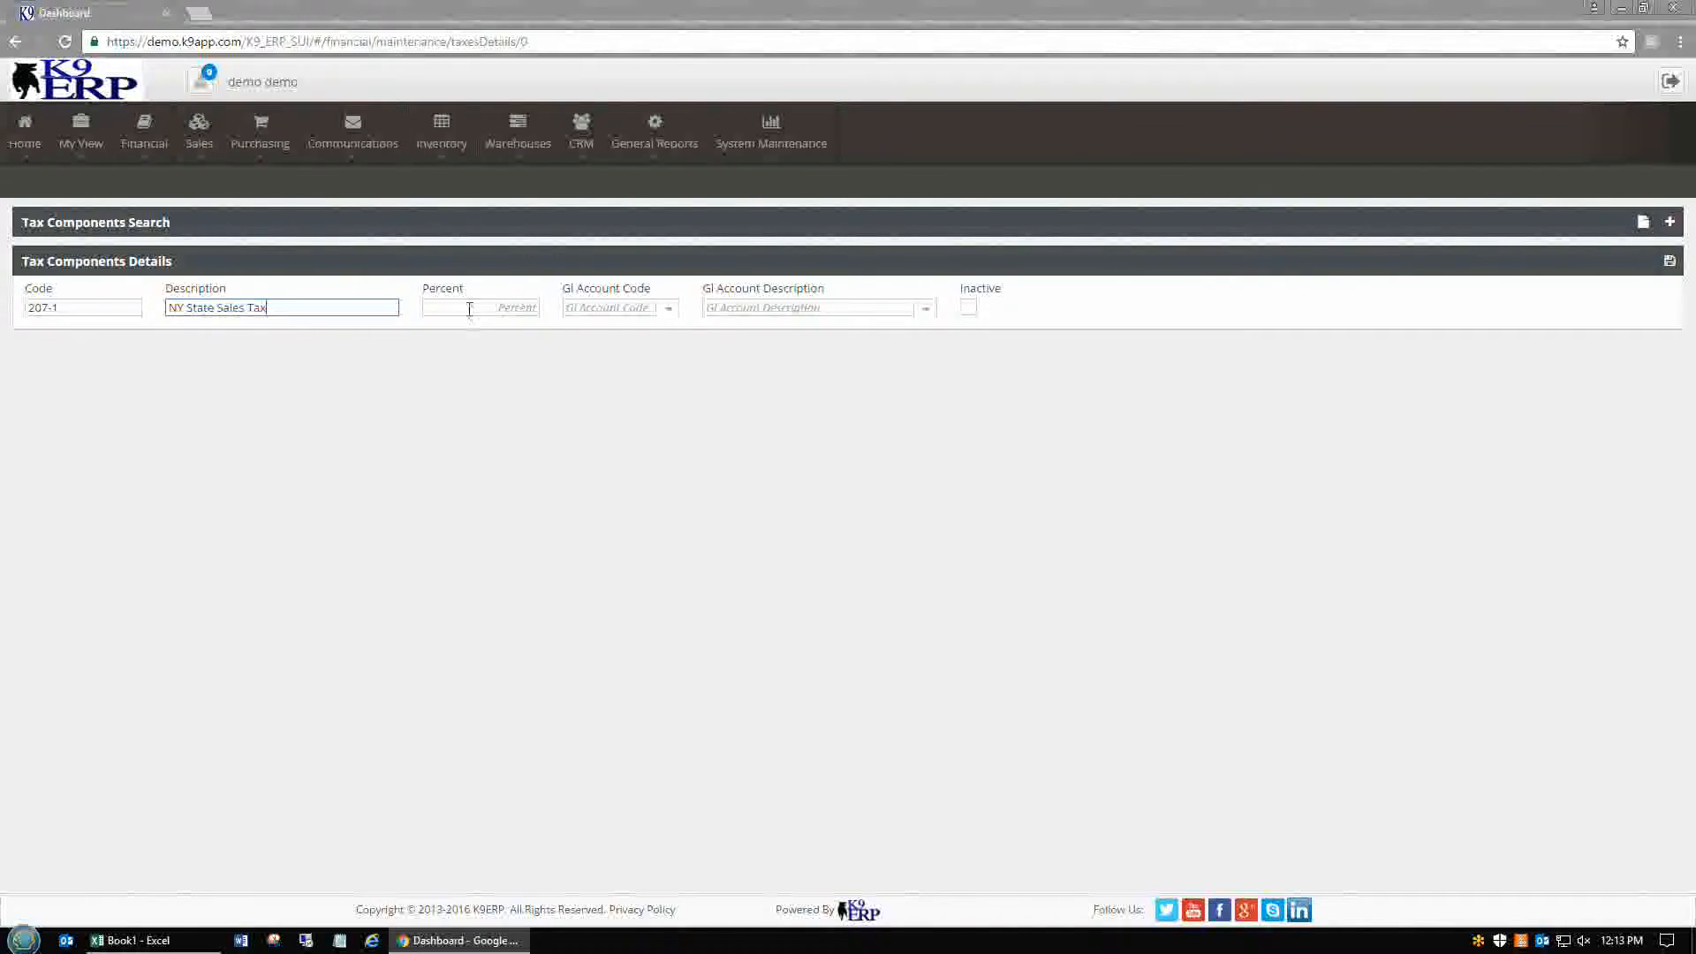
click(469, 308)
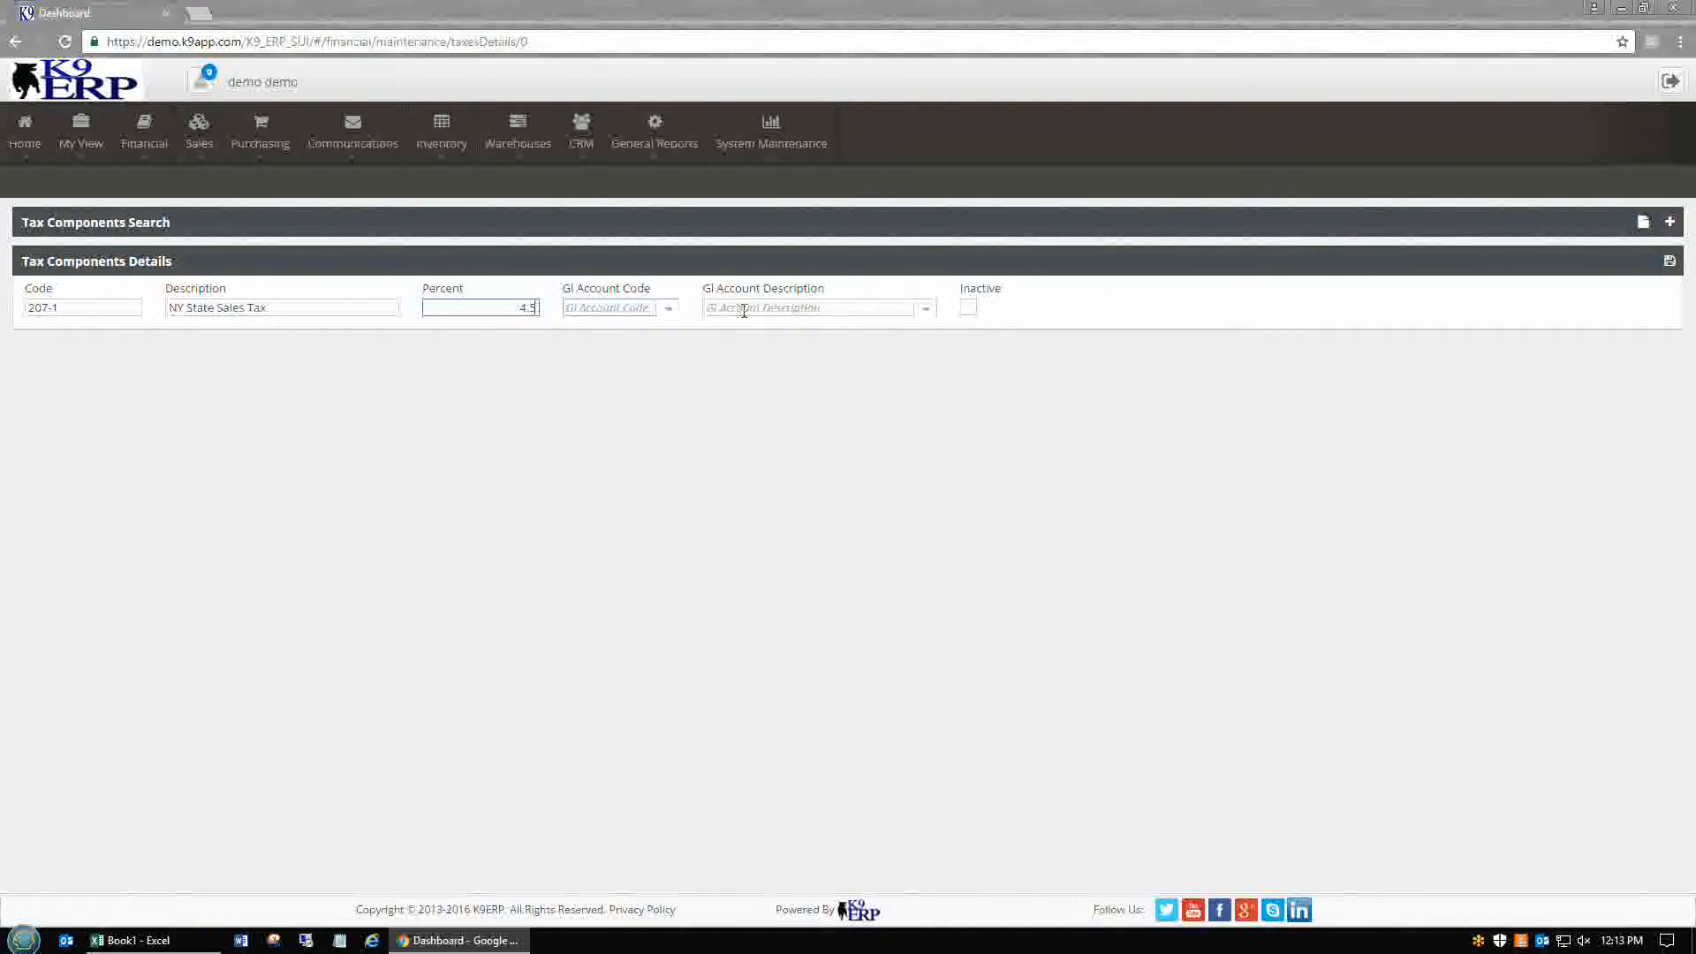
click(777, 308)
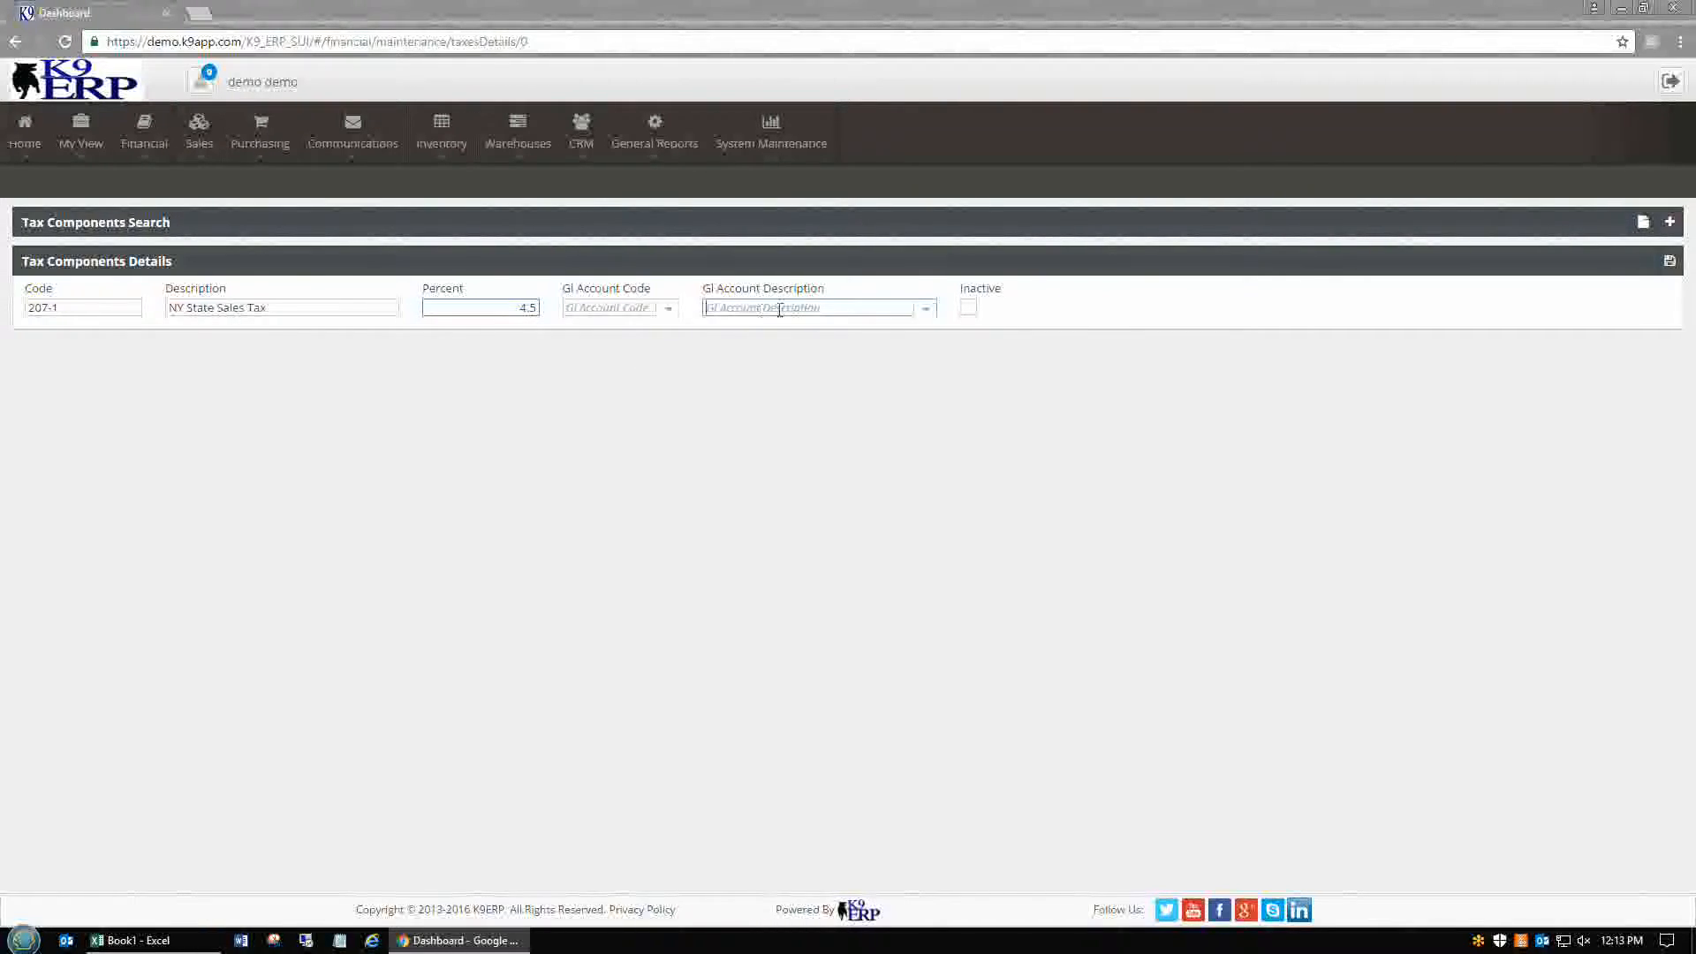
Assign the NY State Sales Tax GL account, save the component, and list saved components
click(923, 309)
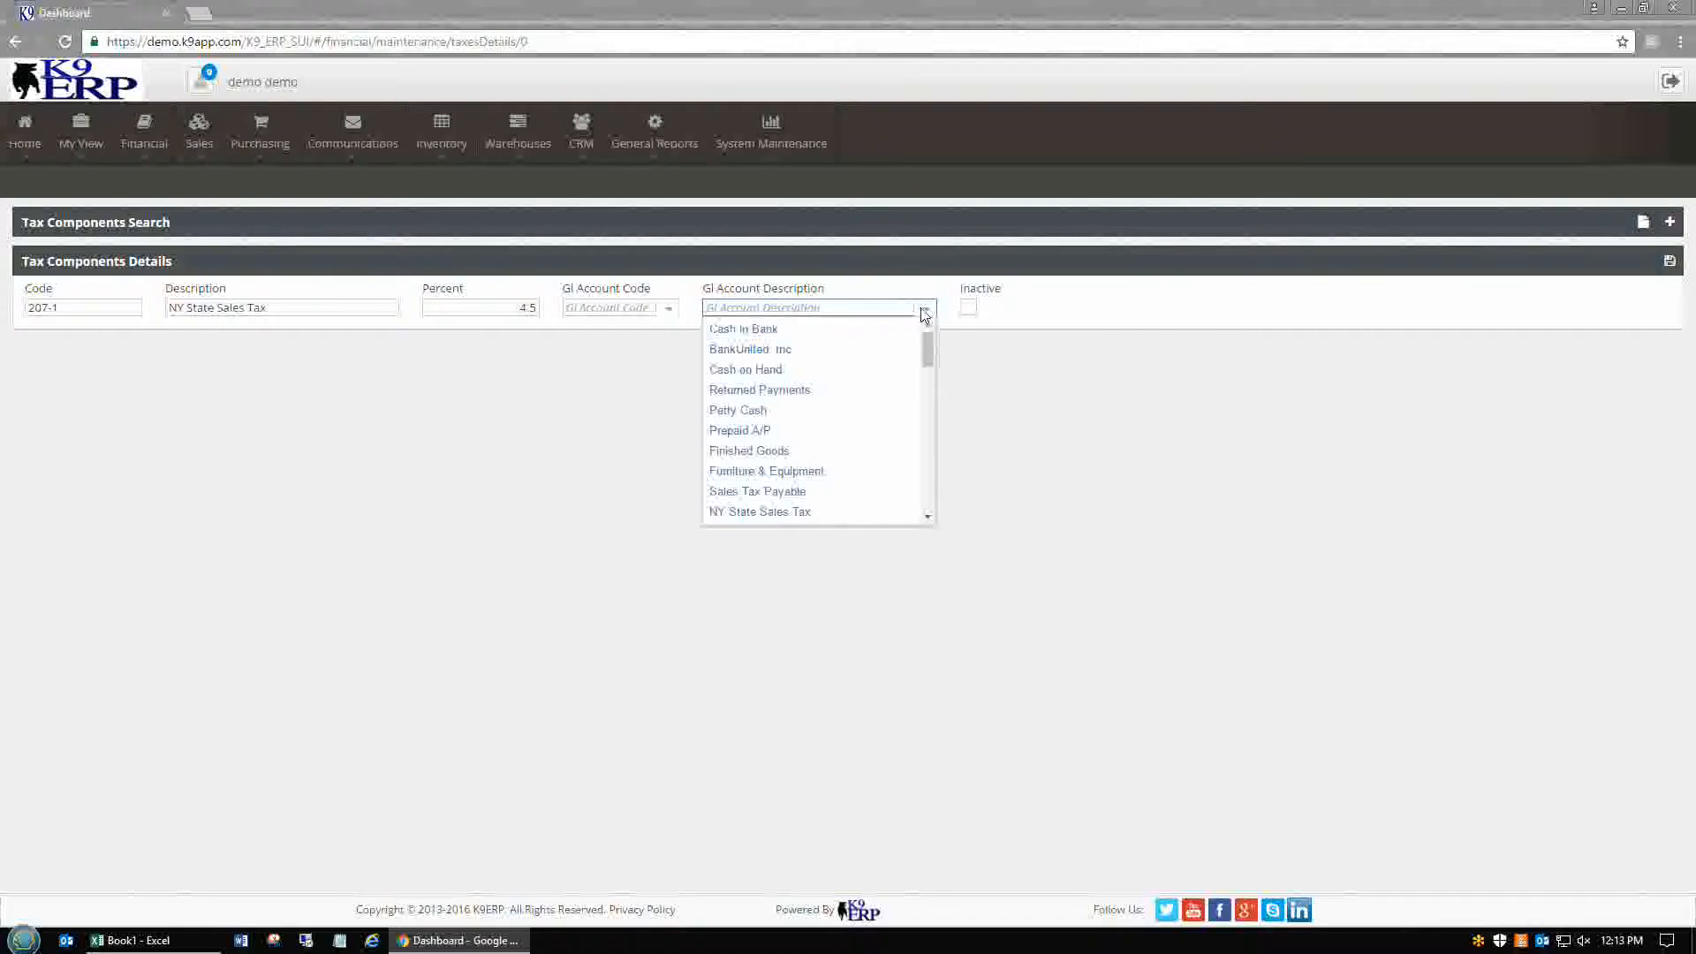
text(ny)
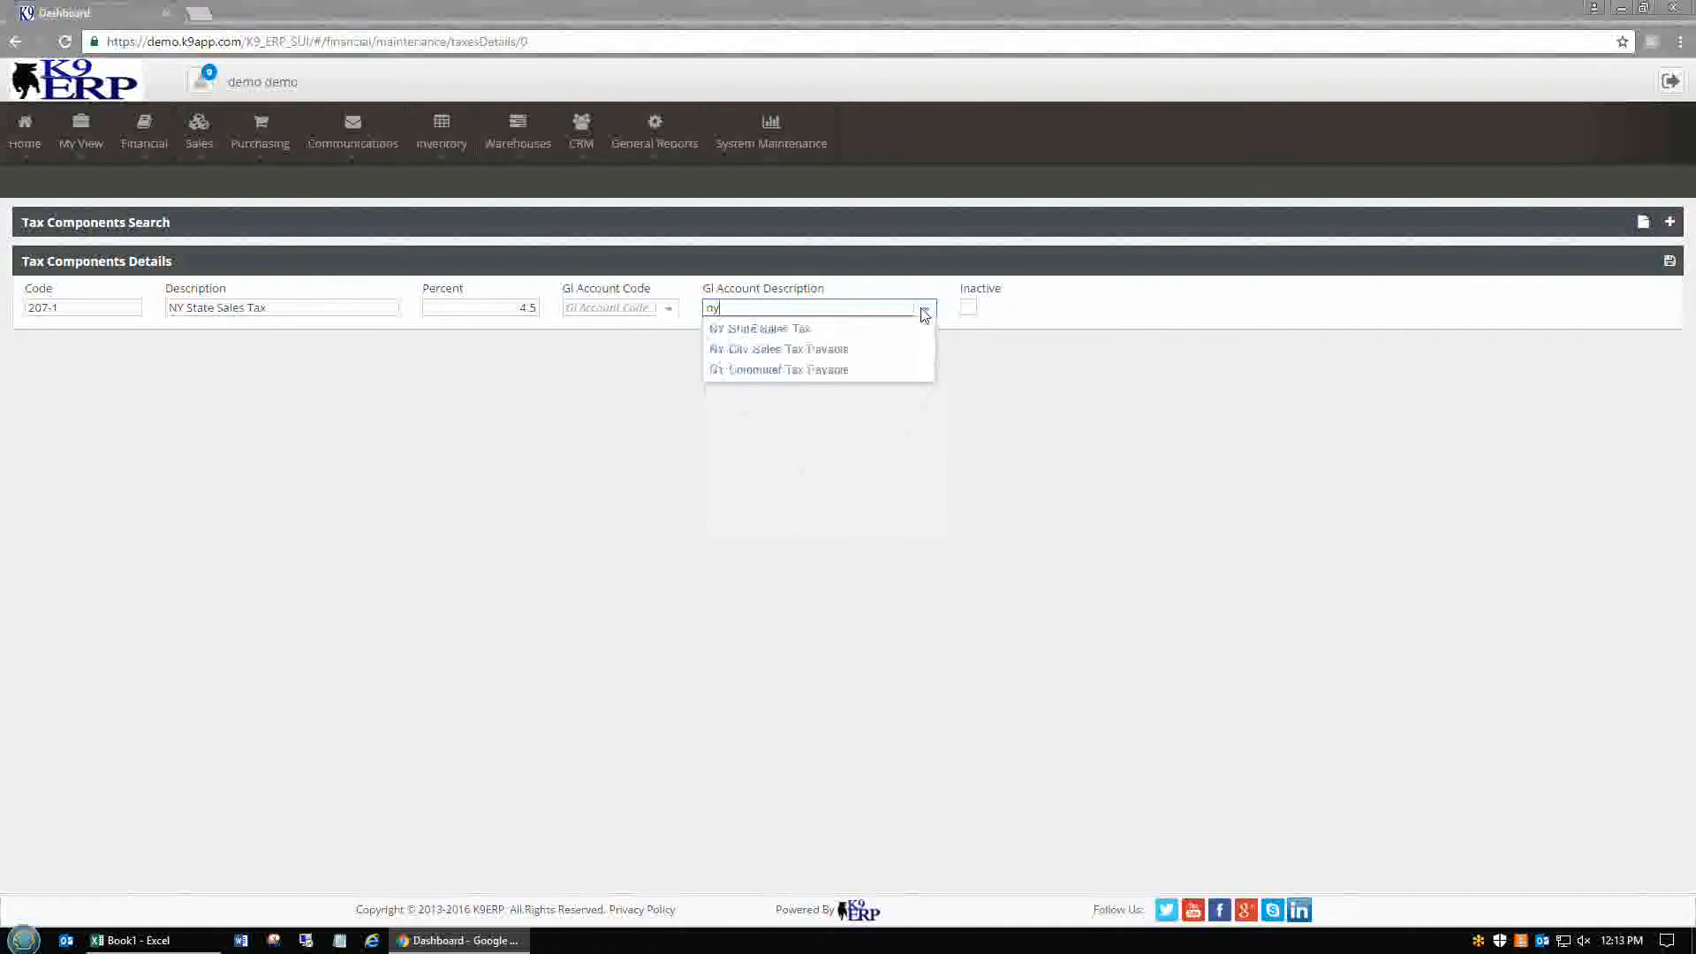
key(Down)
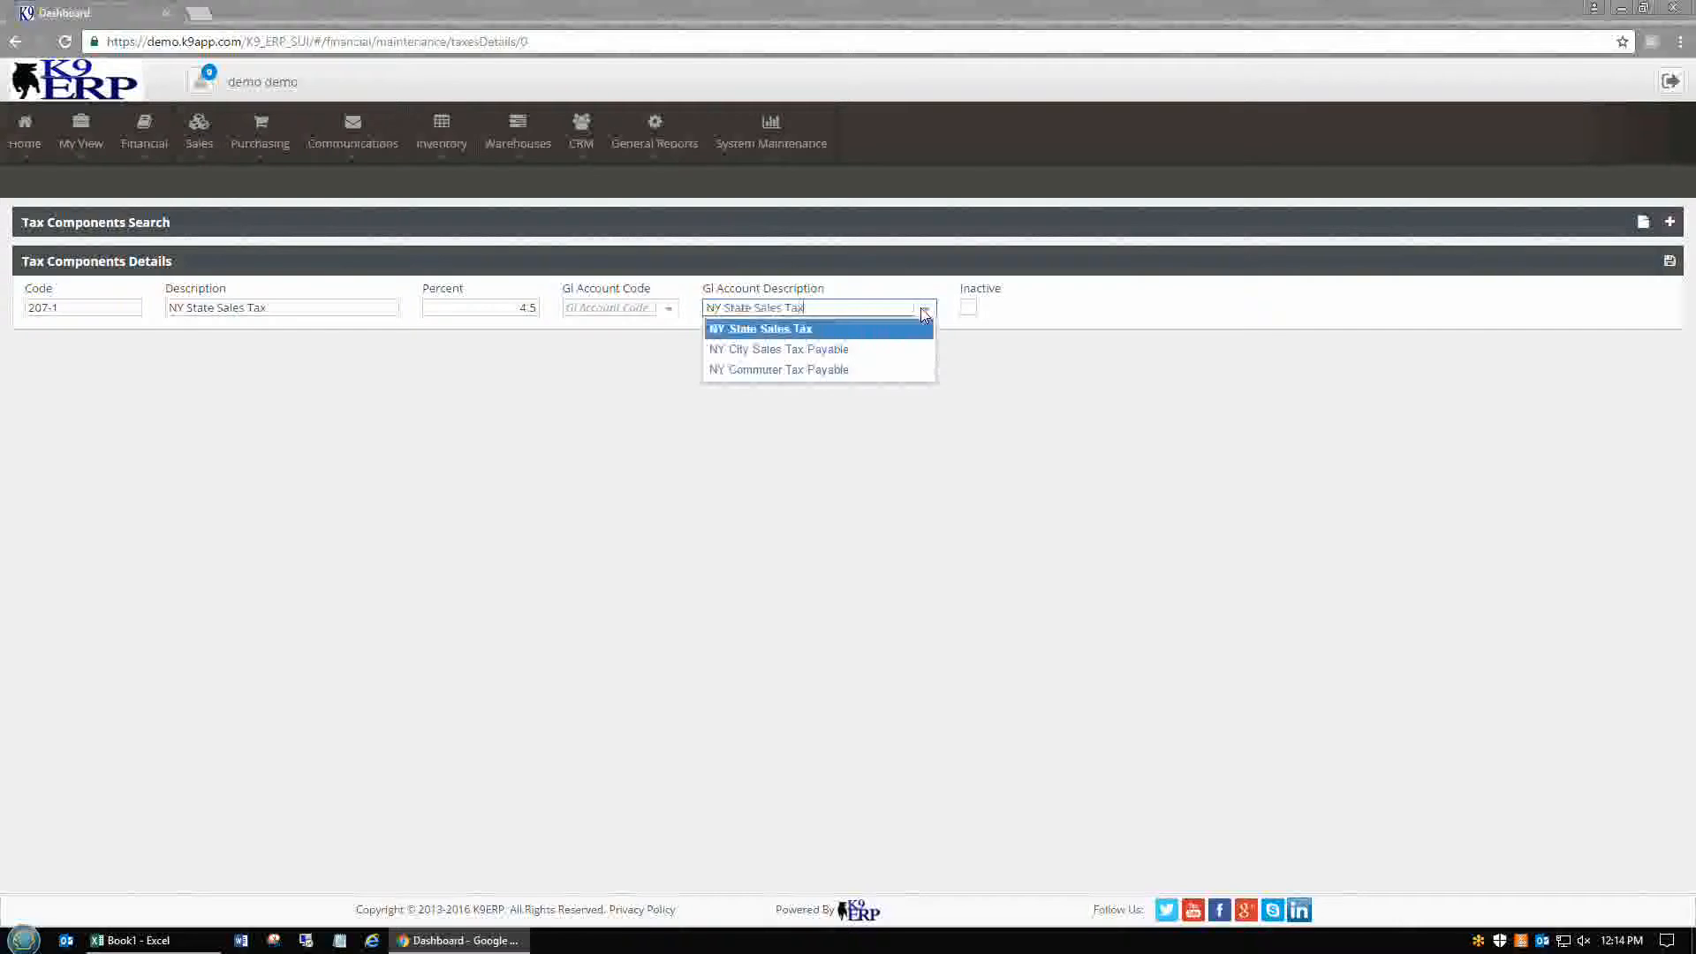
key(Return)
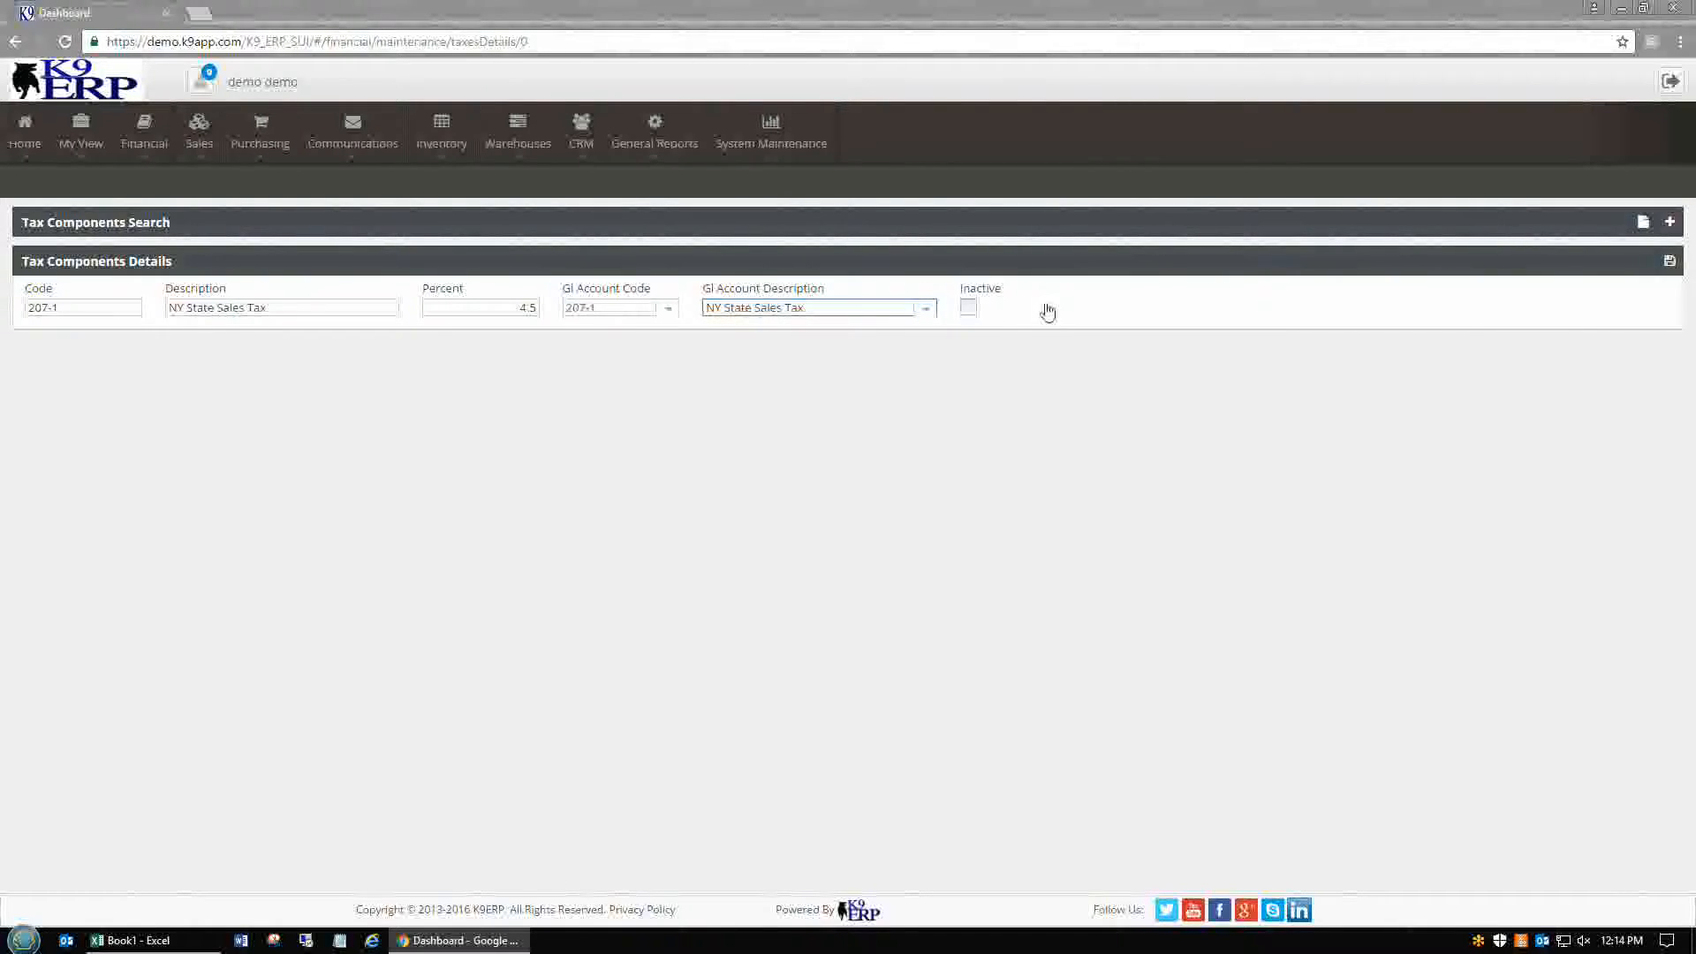
click(967, 308)
click(967, 308)
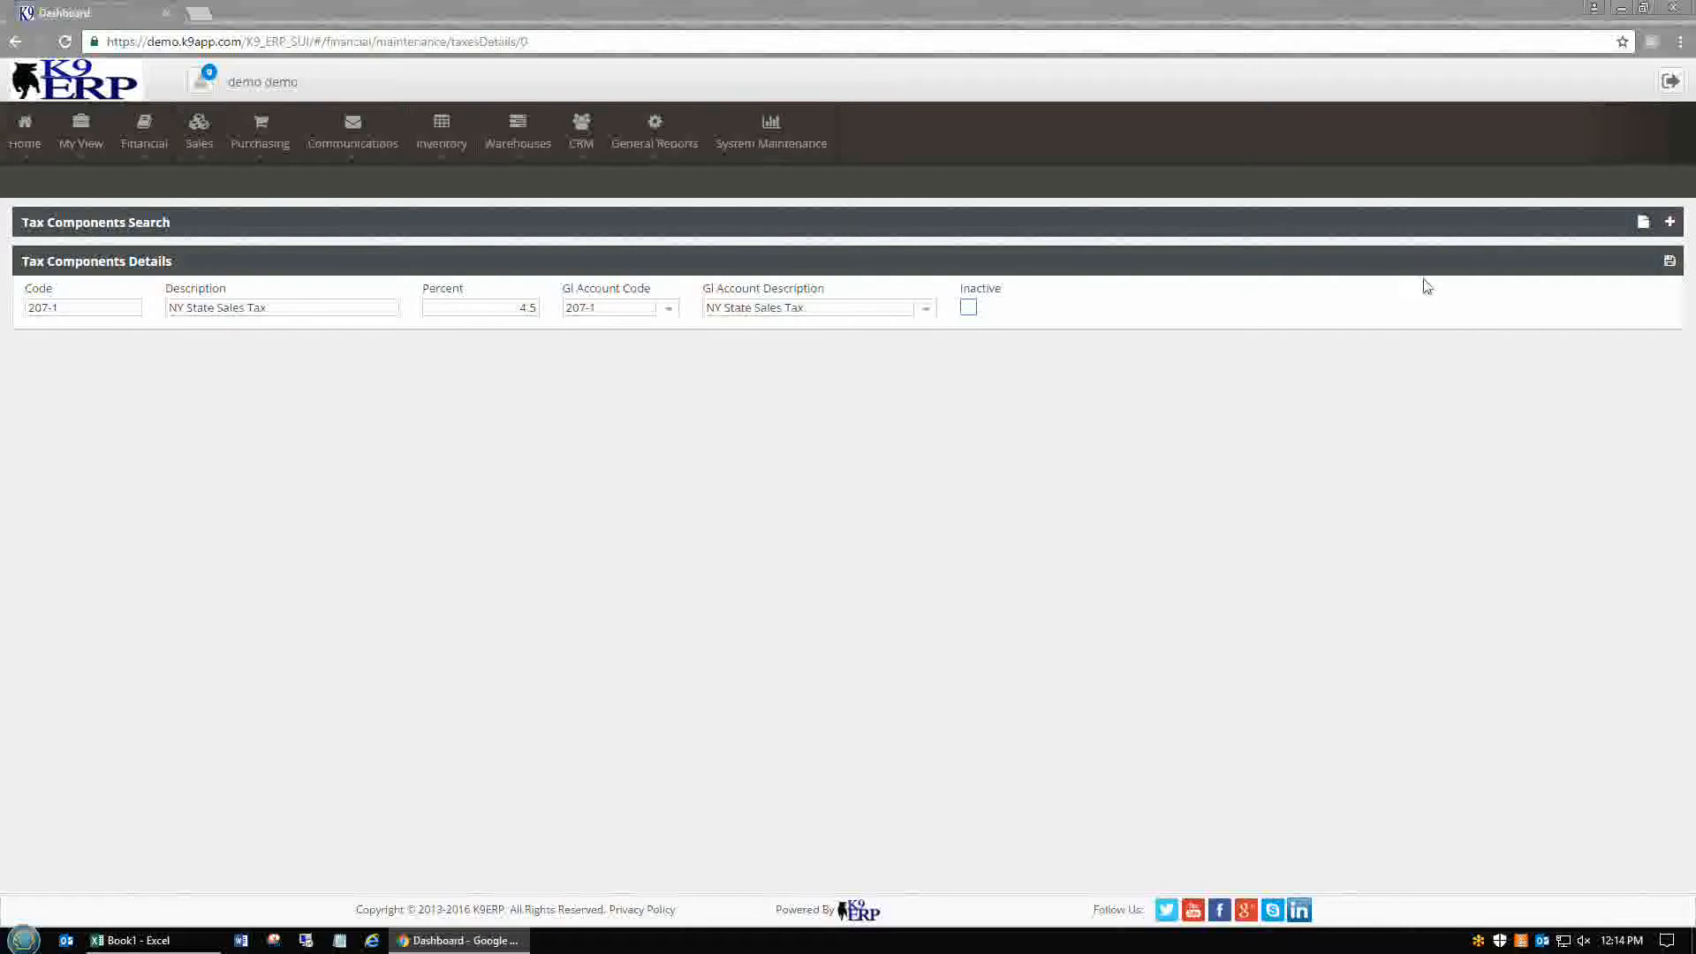
click(1668, 261)
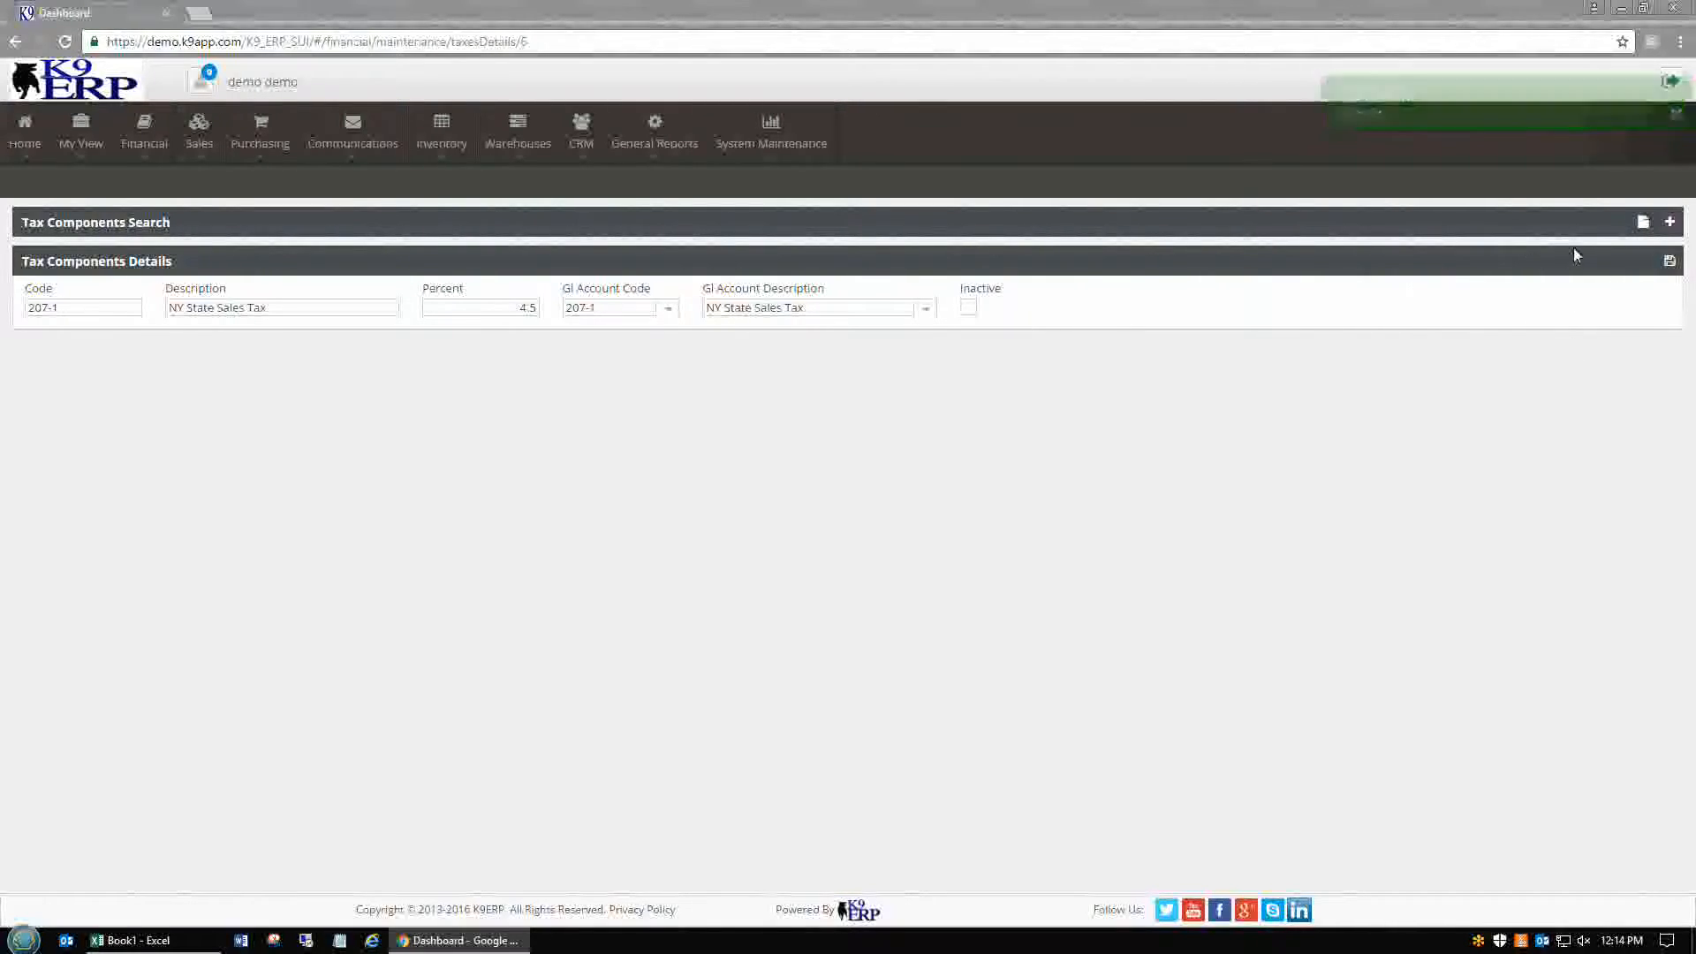
click(1670, 223)
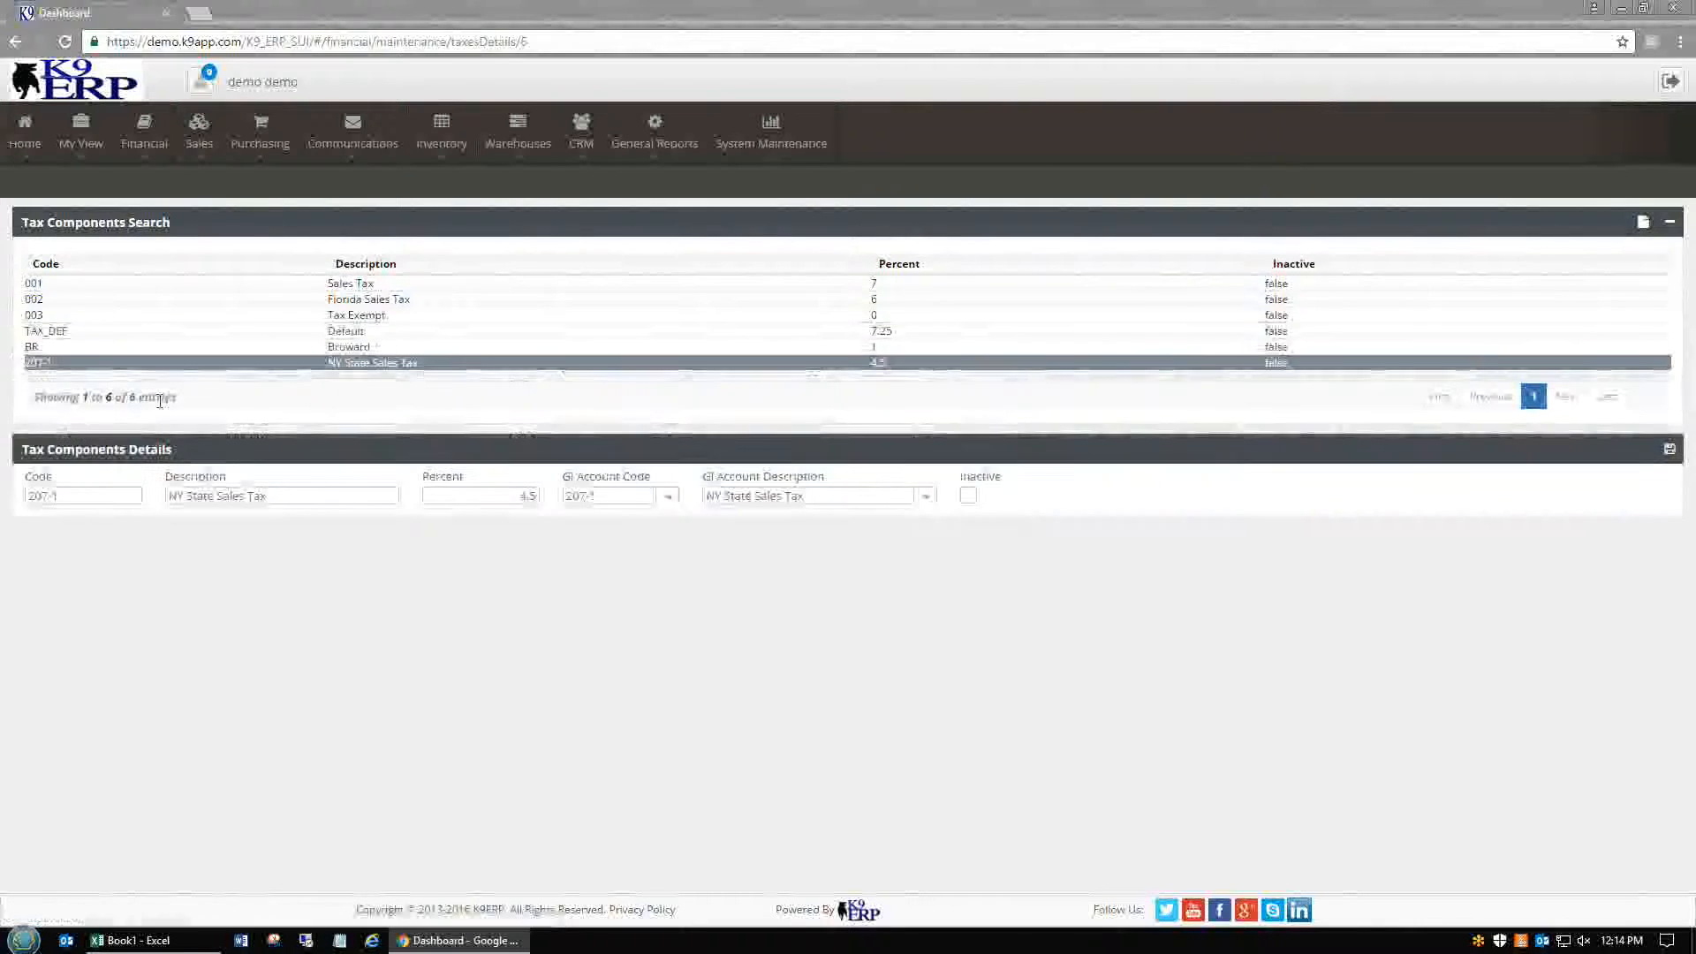
Start component 207-2 with description NY City Sales Tax pasted from the spreadsheet
click(1643, 221)
click(137, 309)
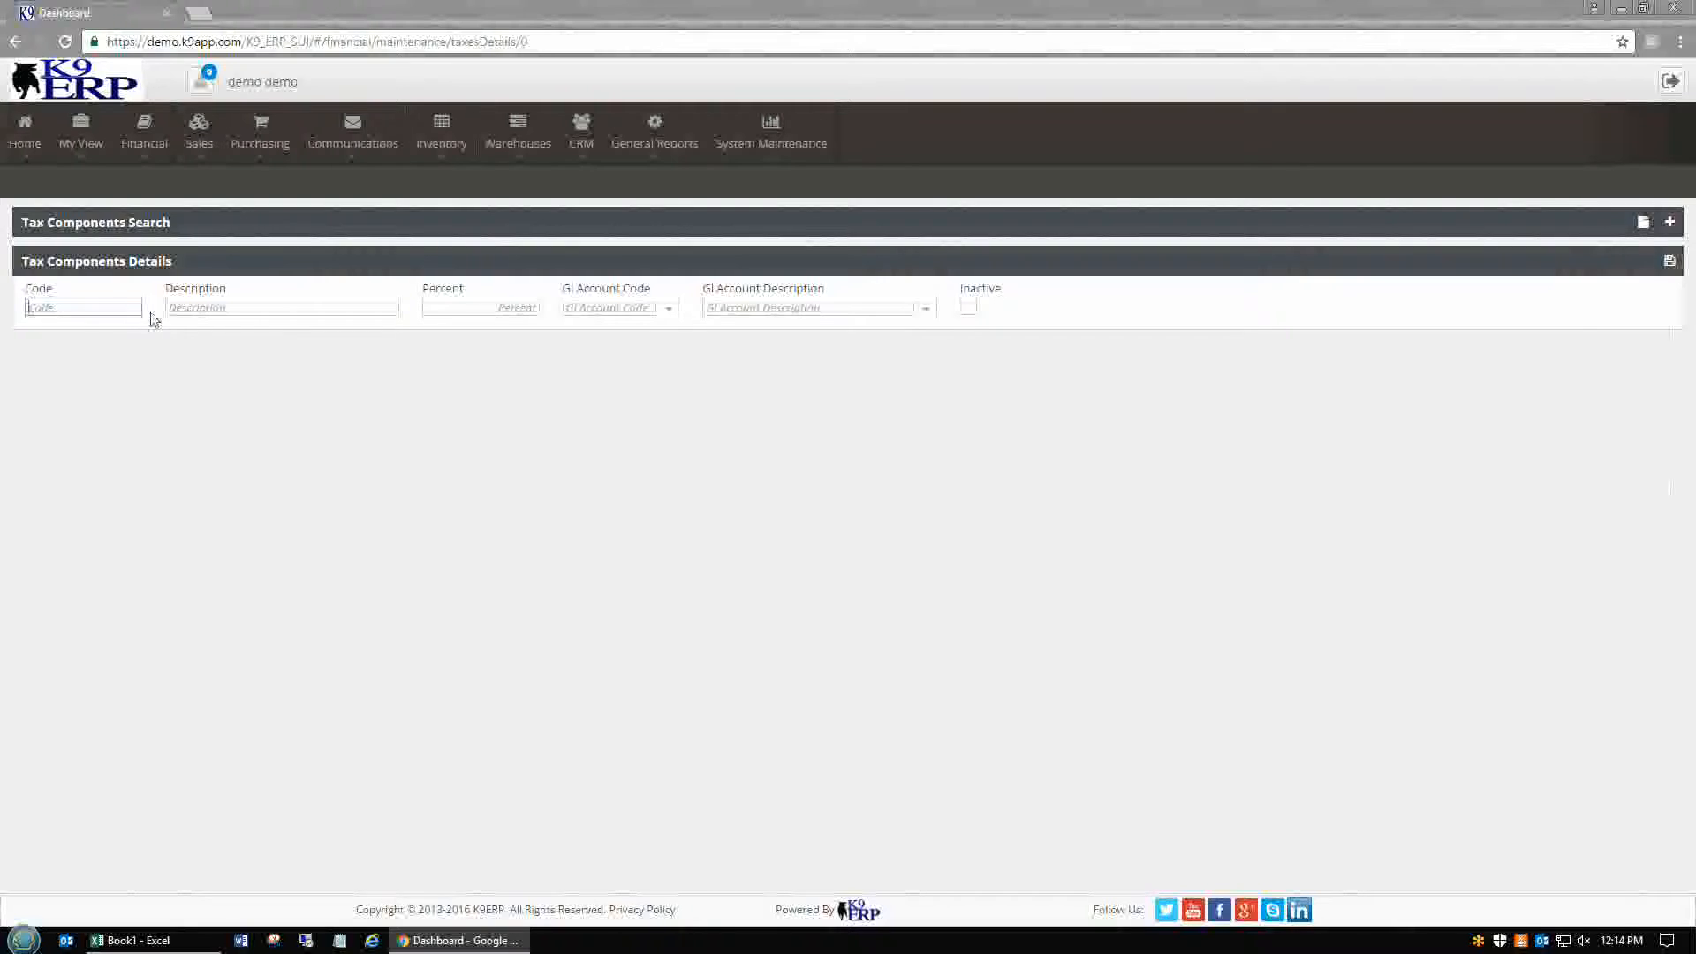
key(Tab)
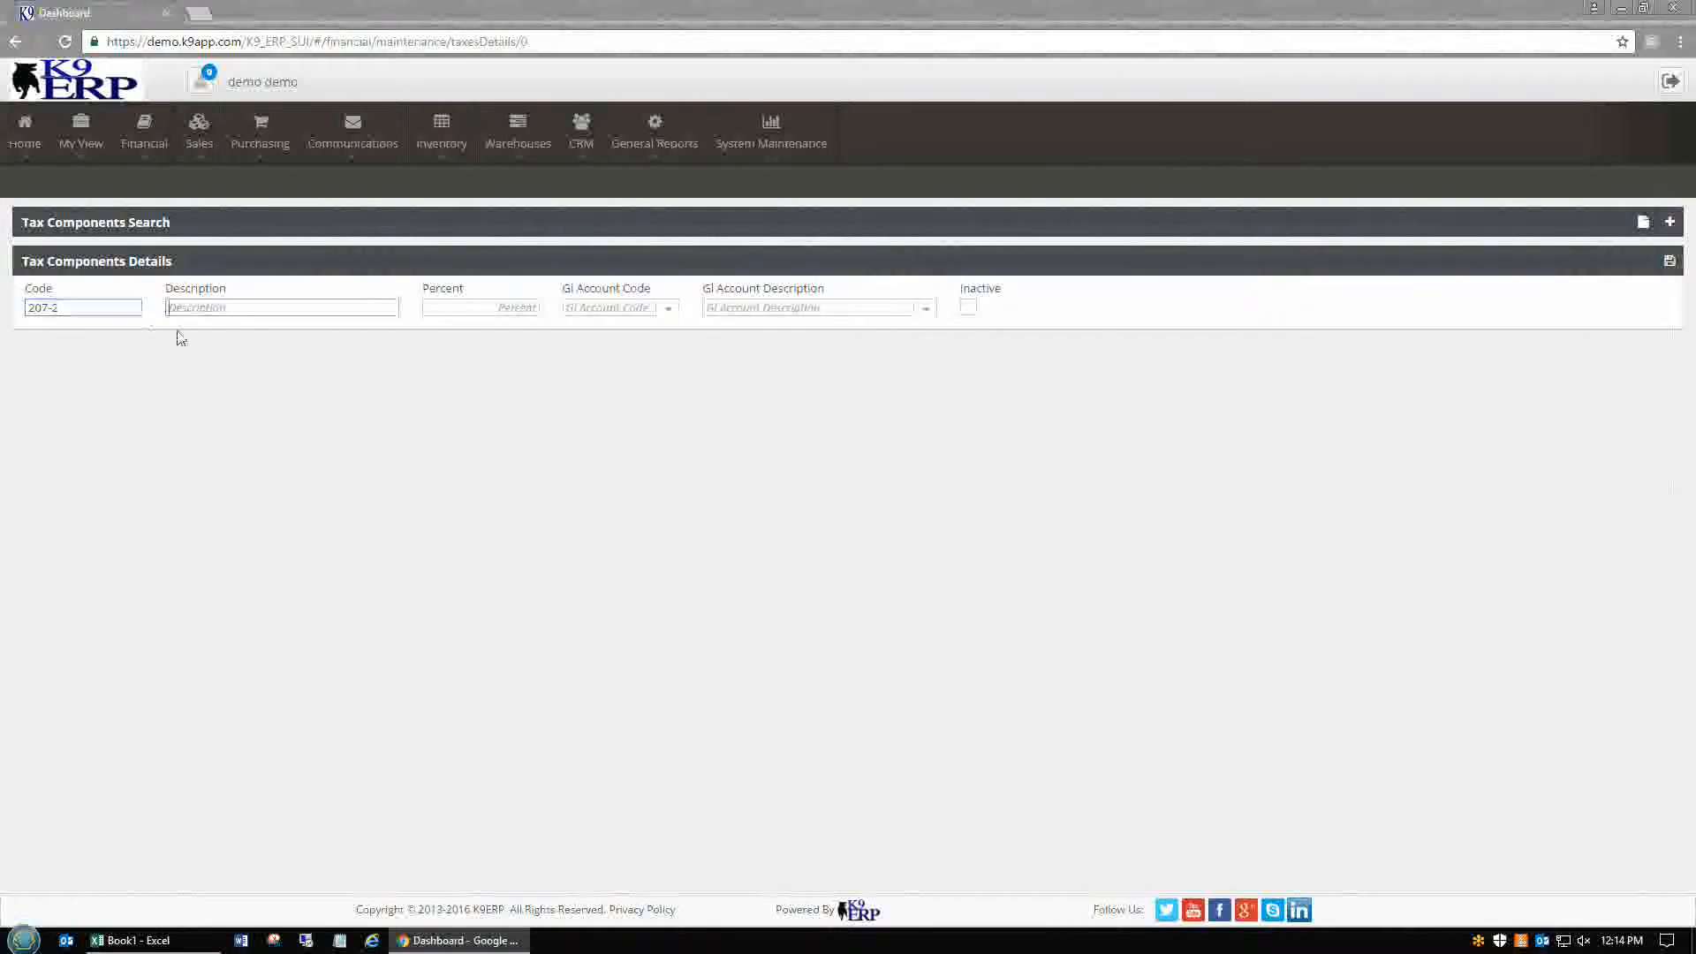
click(133, 939)
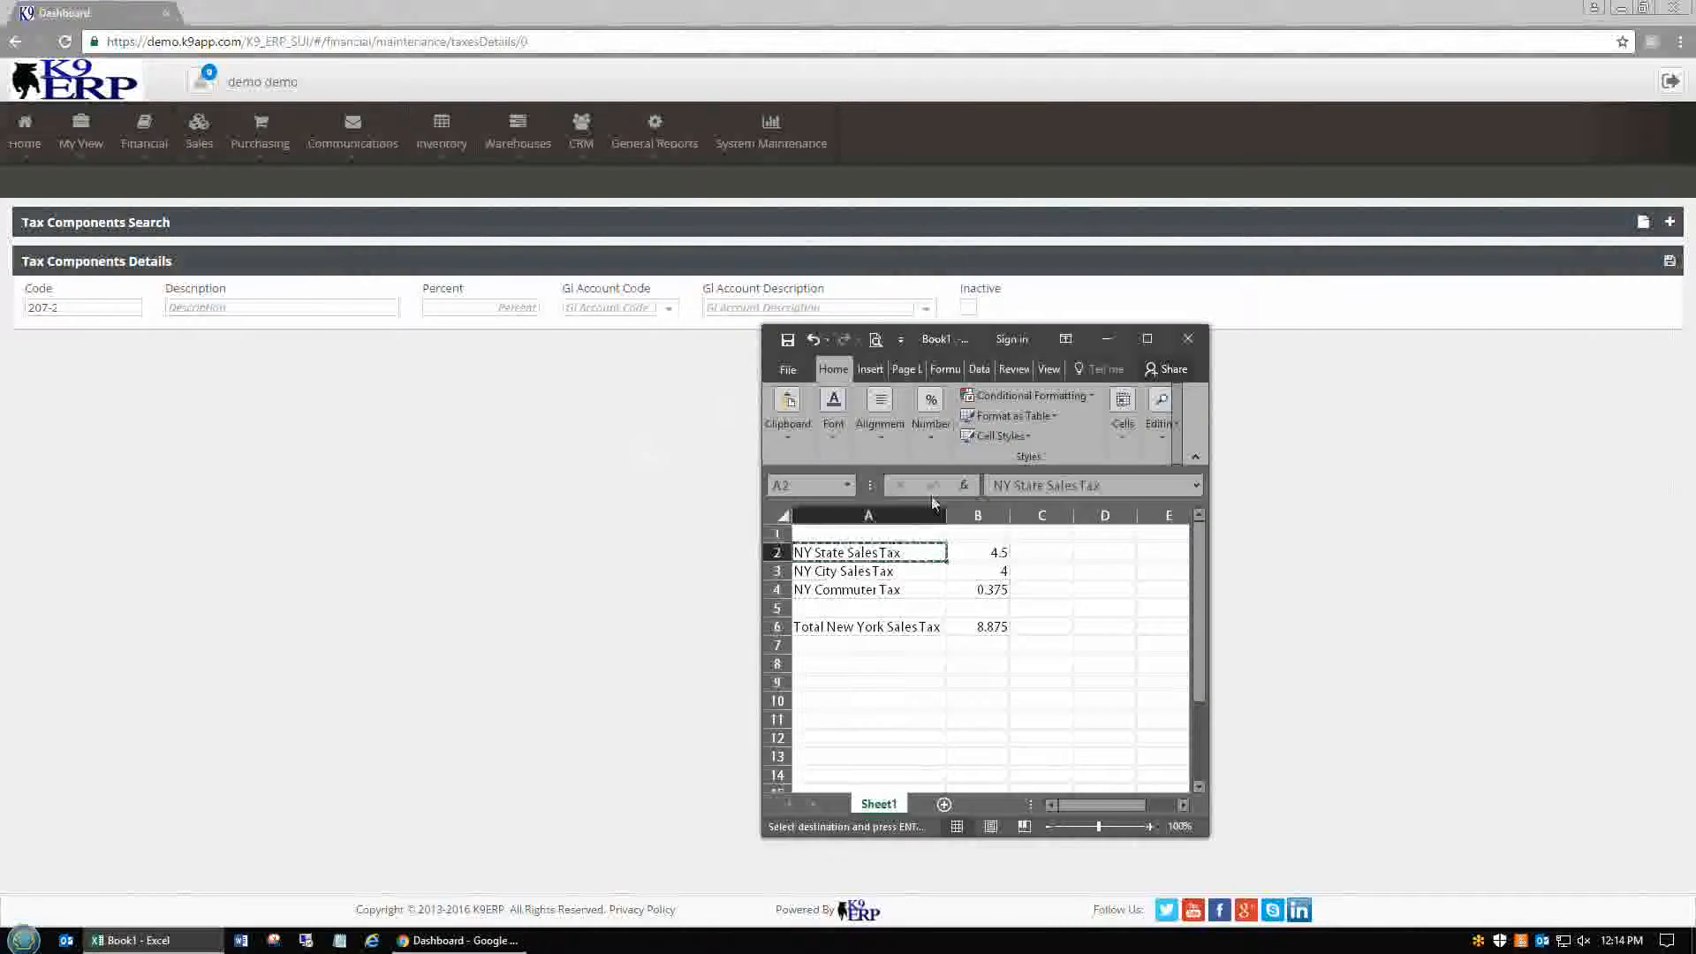
key(Down)
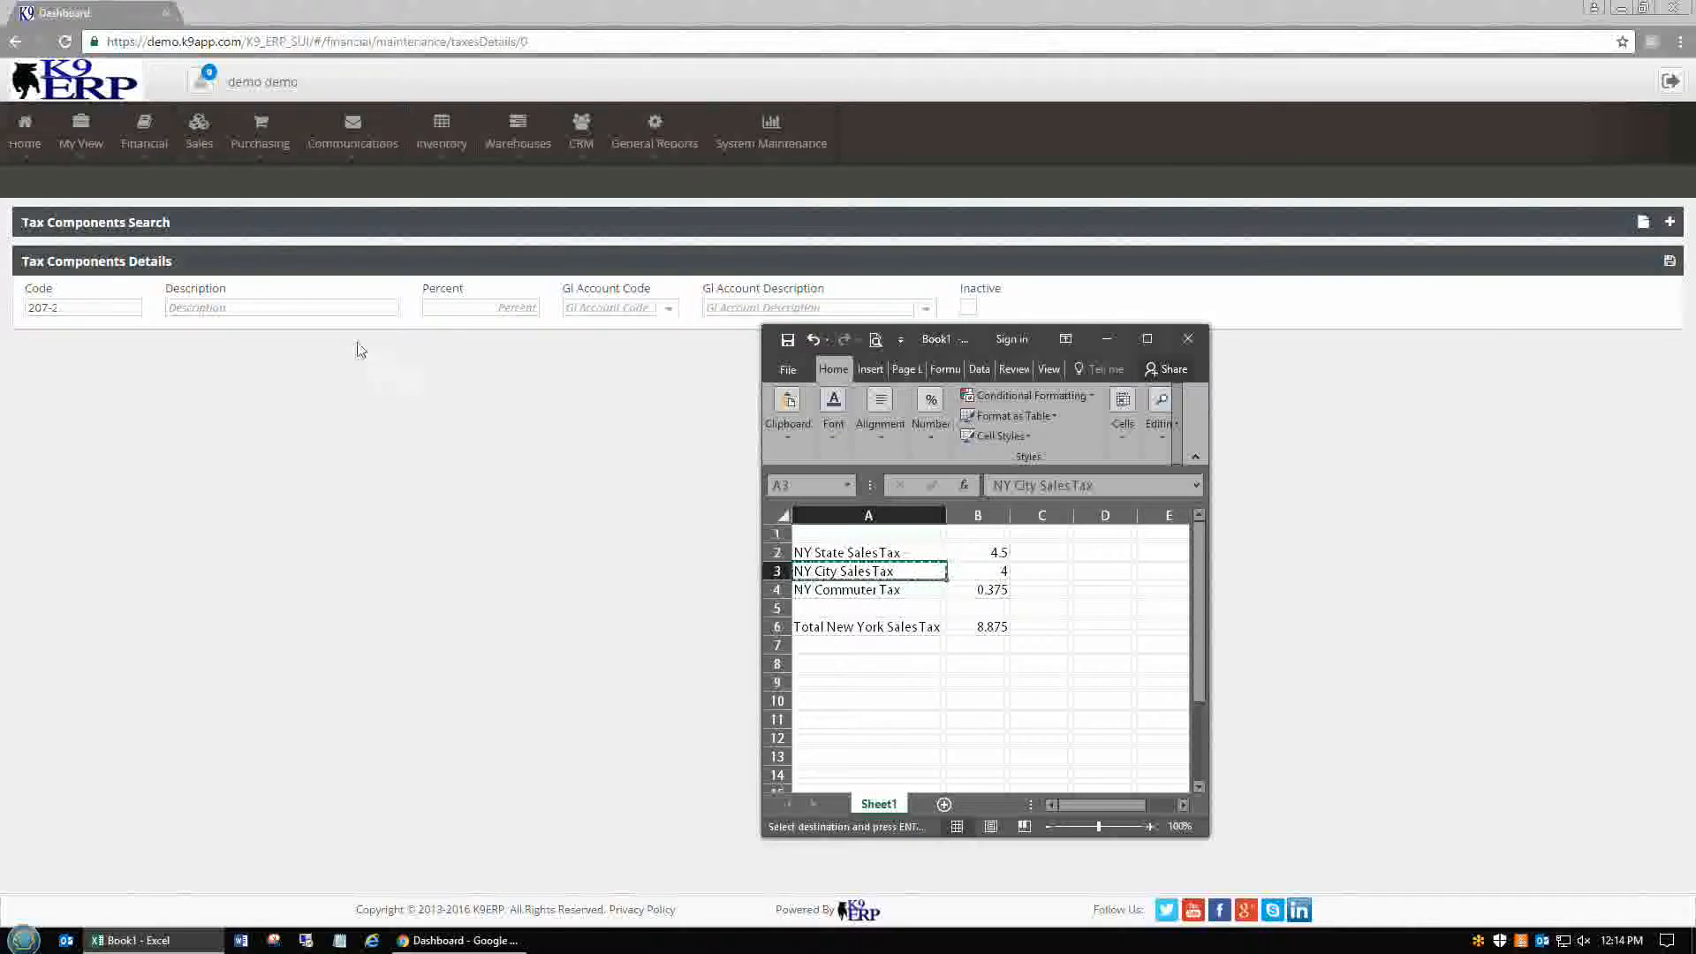
click(350, 309)
text(NY City Sales Tax)
Set rate 4% and GL account 207-2, save it, then start a new blank component
click(504, 305)
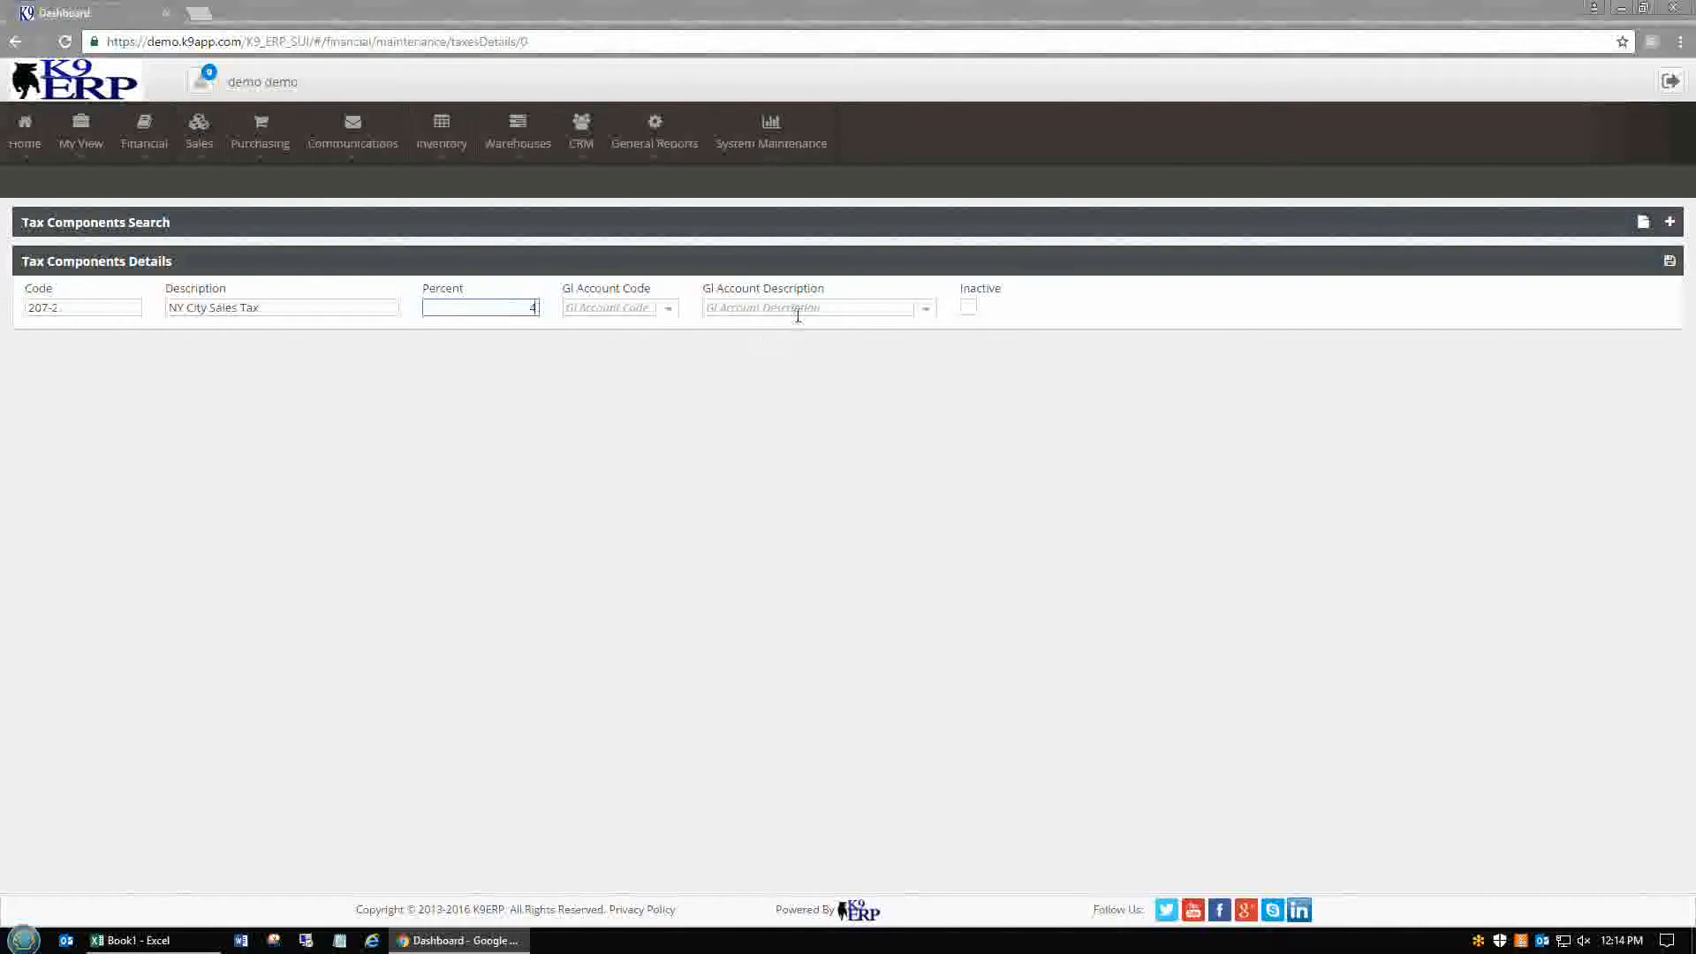
click(604, 310)
text(20)
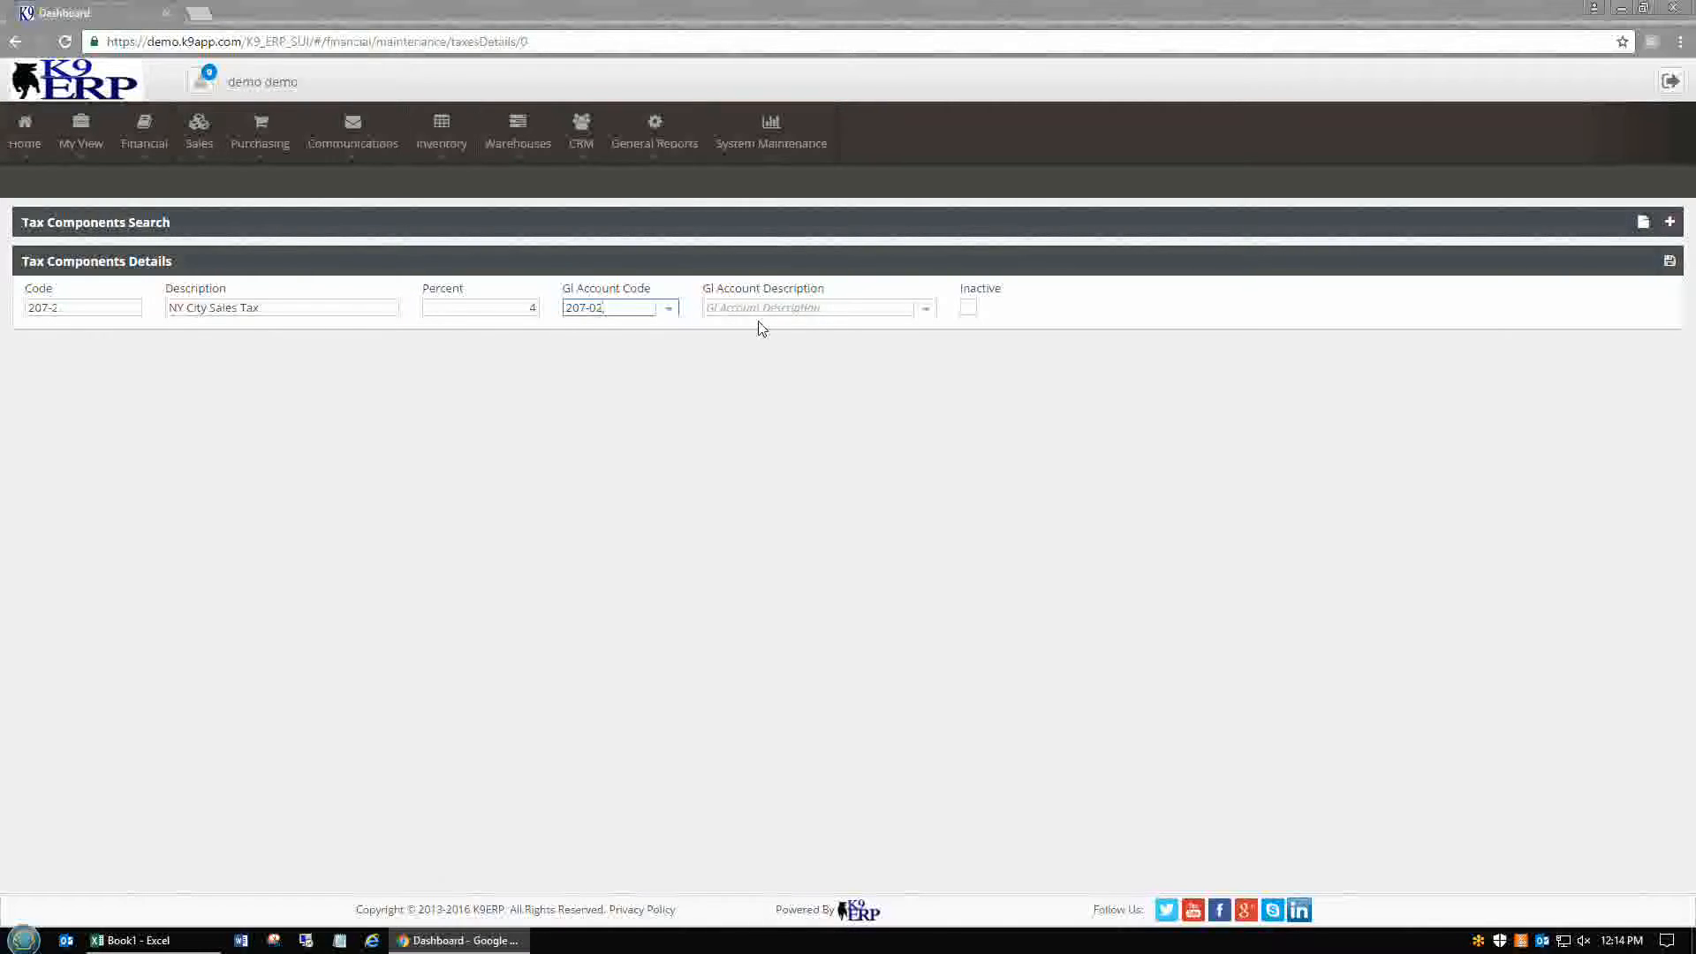
text(7-2)
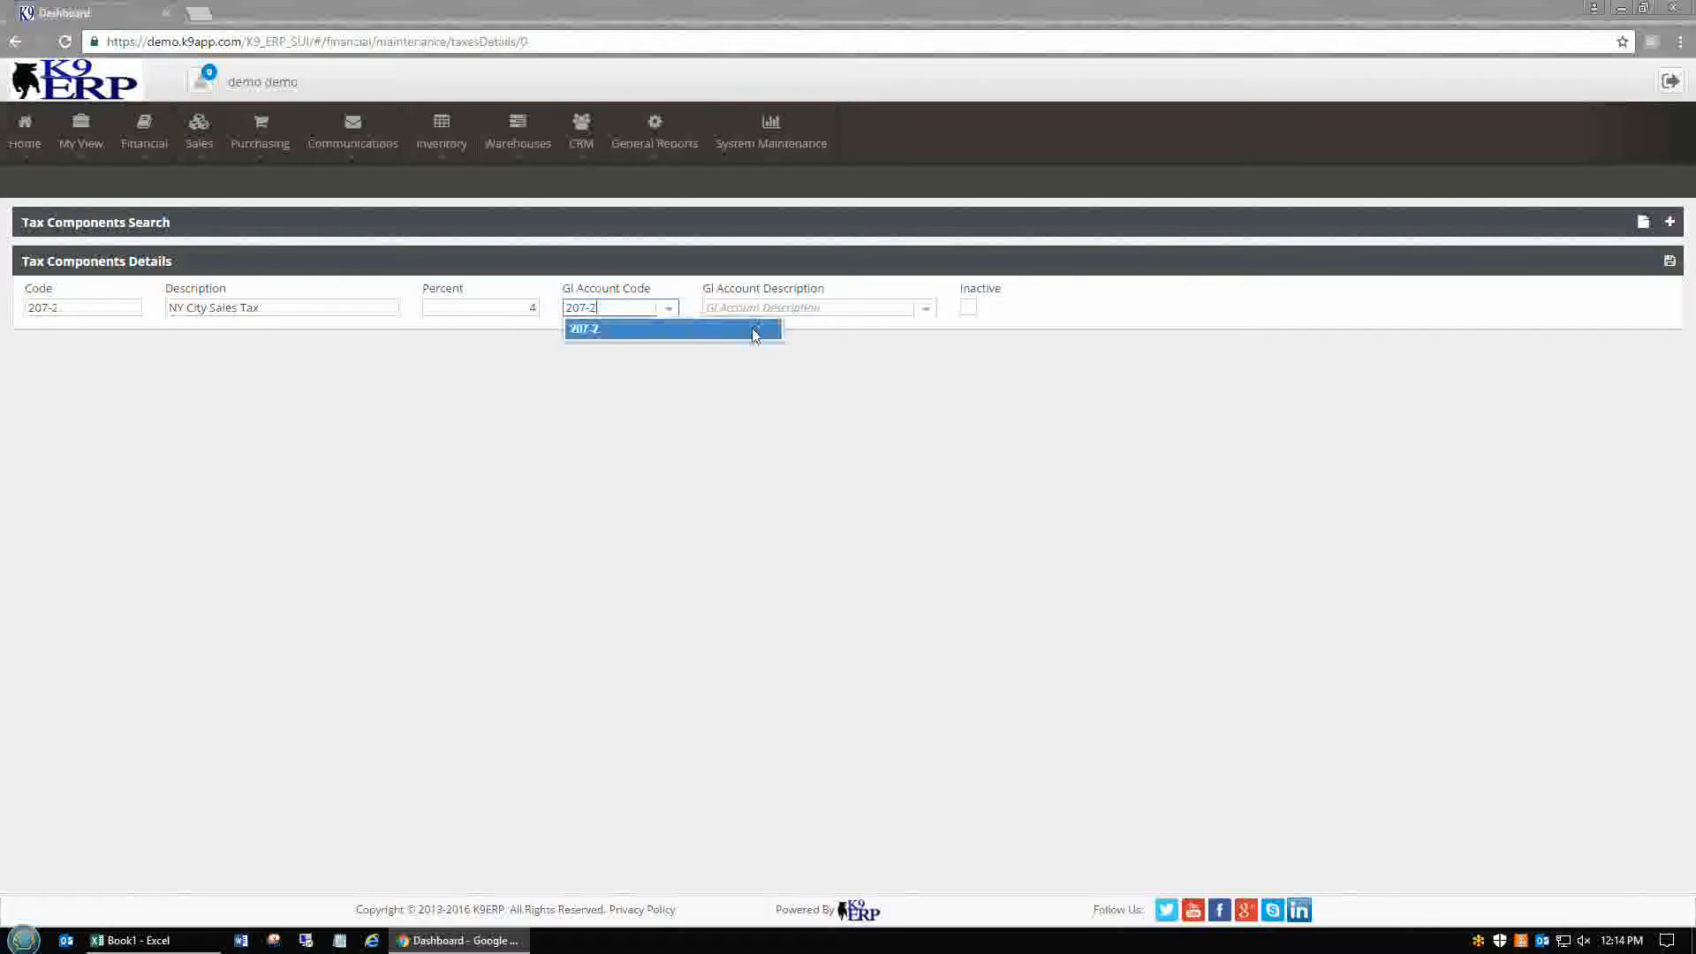
click(759, 330)
click(783, 314)
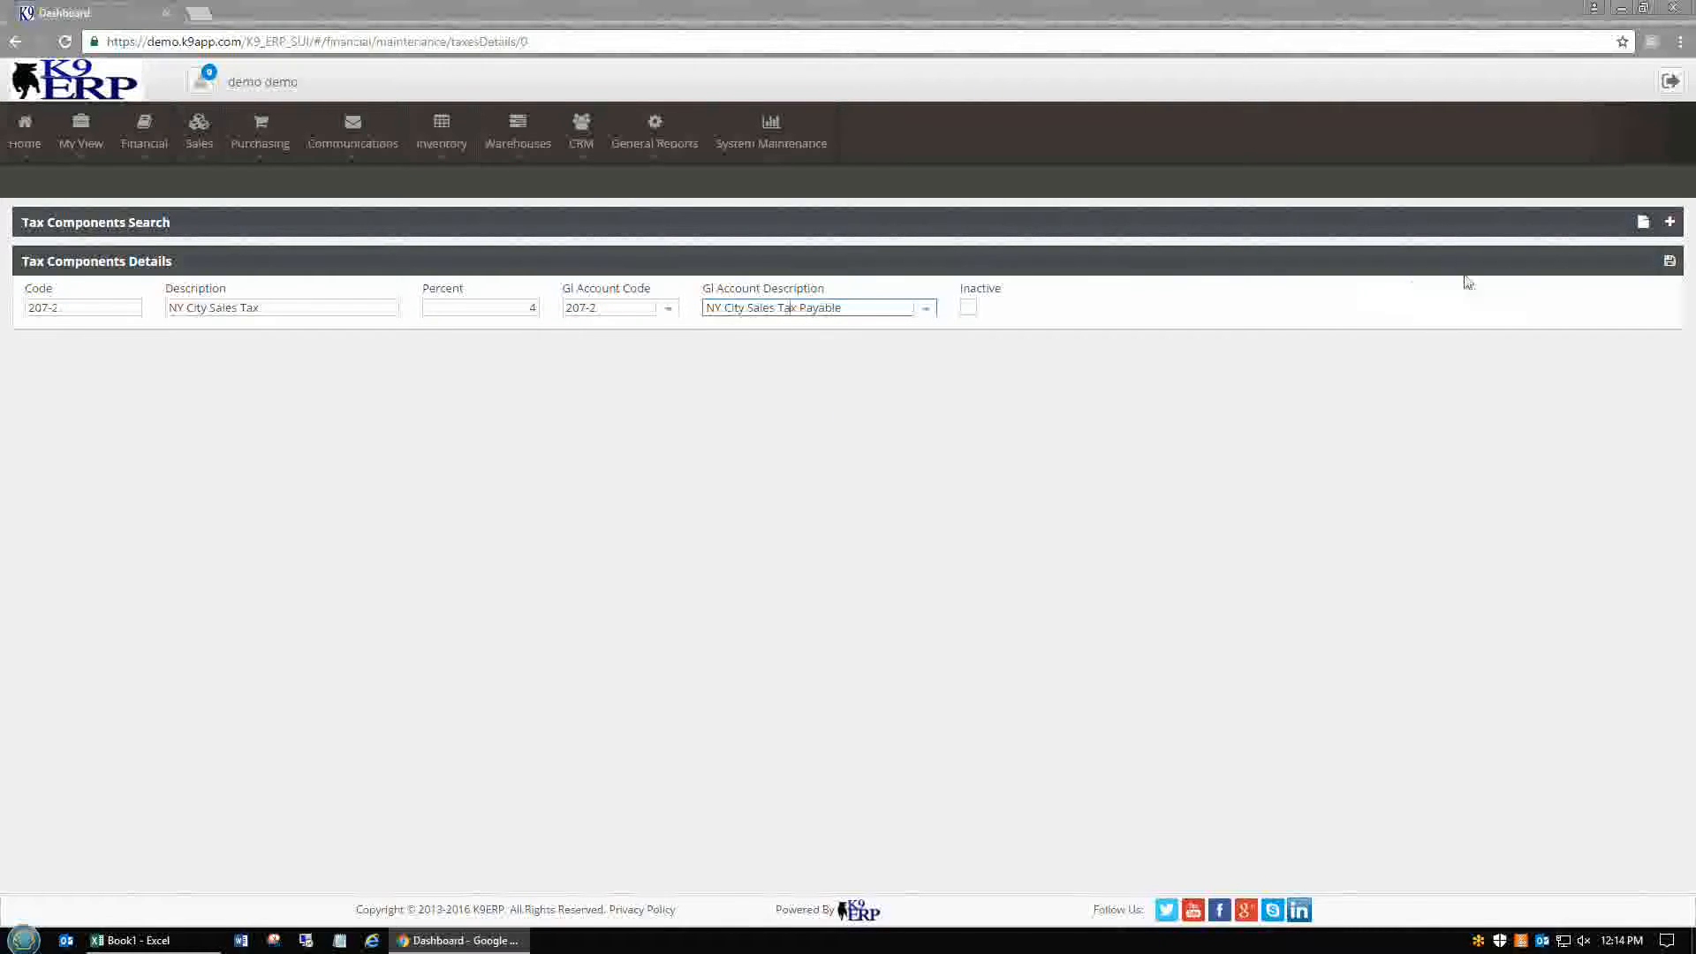
click(1669, 260)
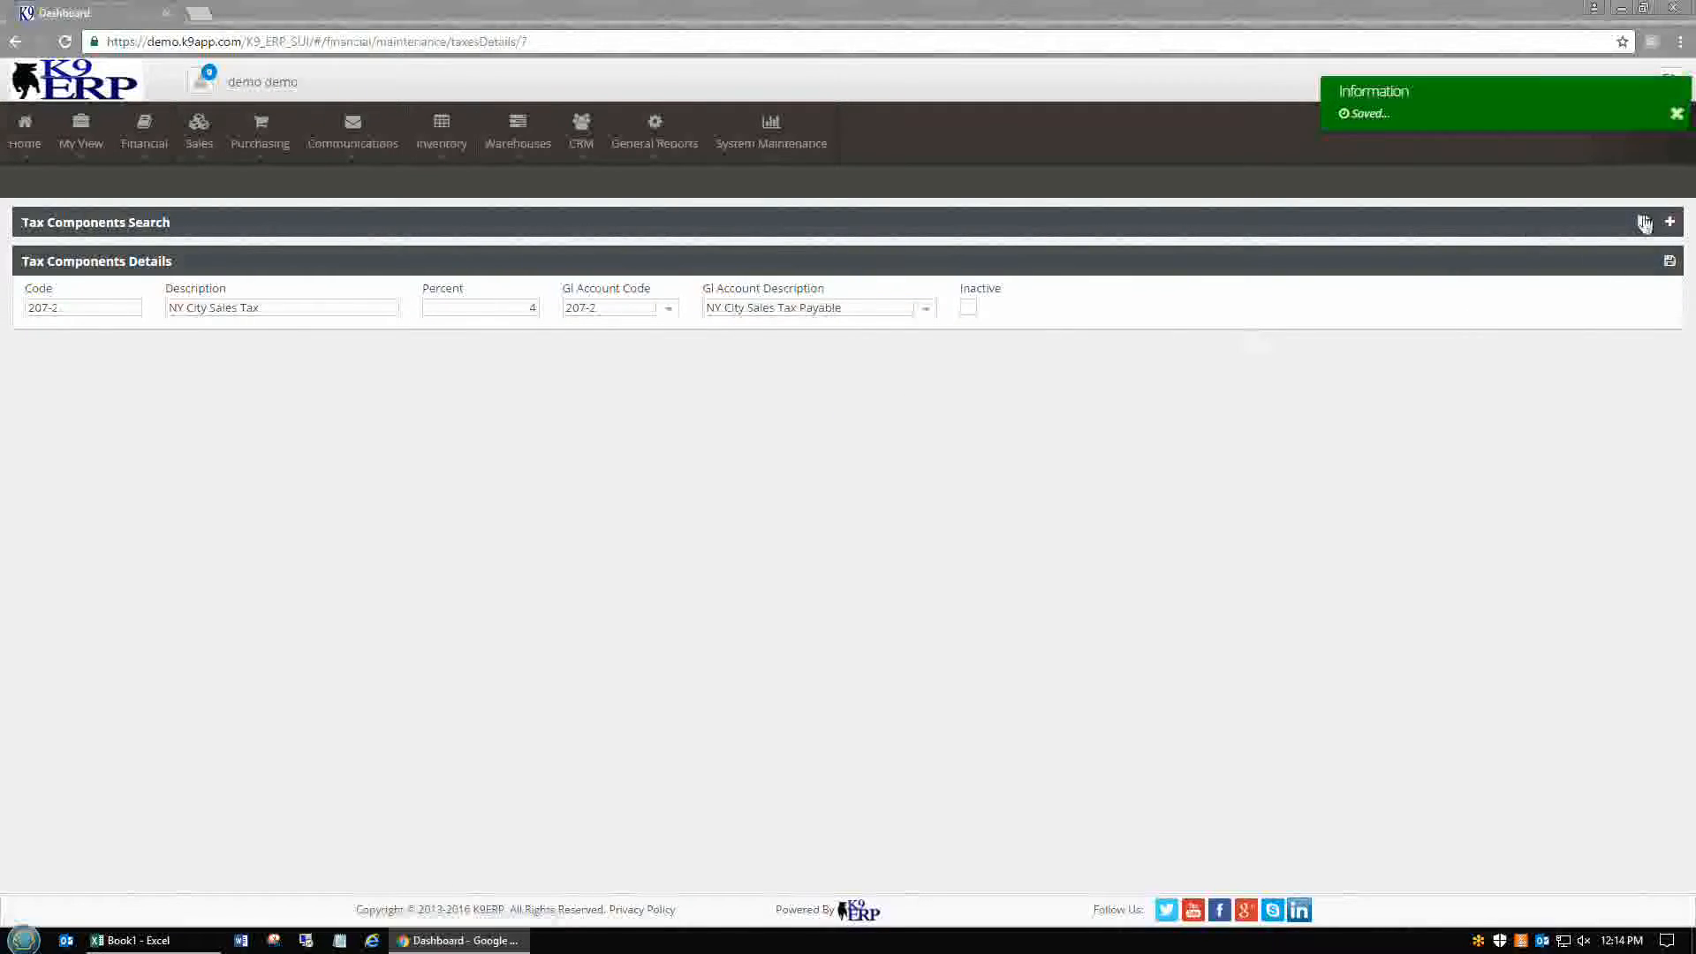
click(1670, 222)
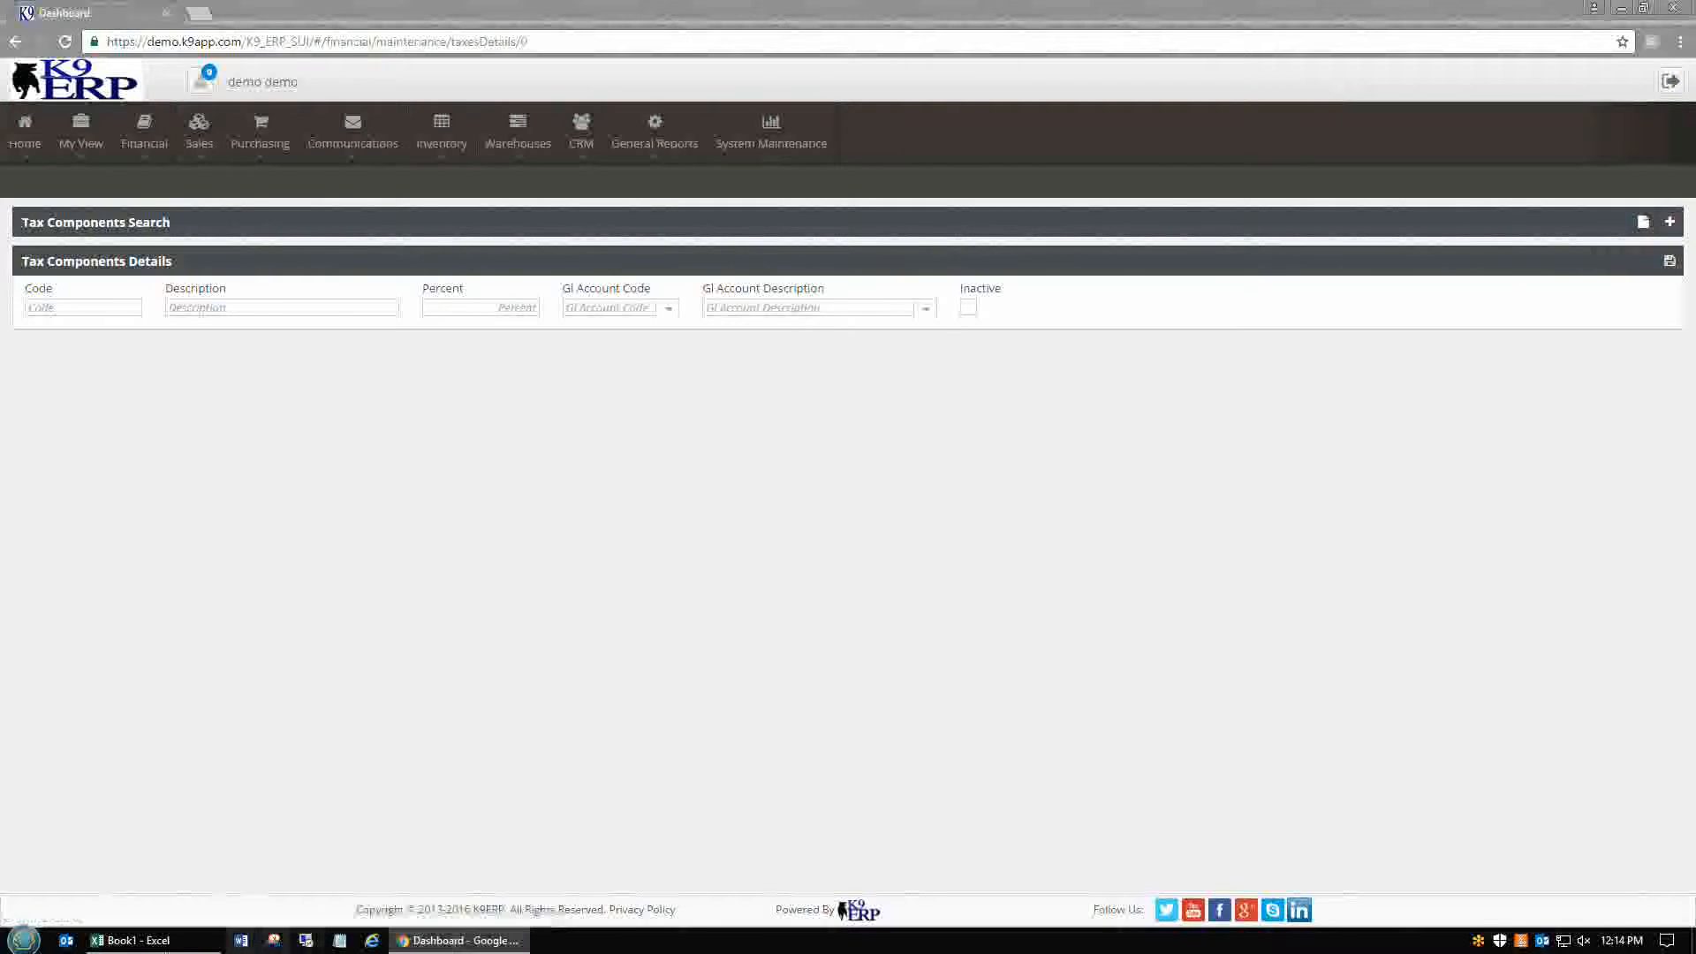
Enter code 207-3 with NY Commuter Tax copied from the spreadsheet as description
click(103, 941)
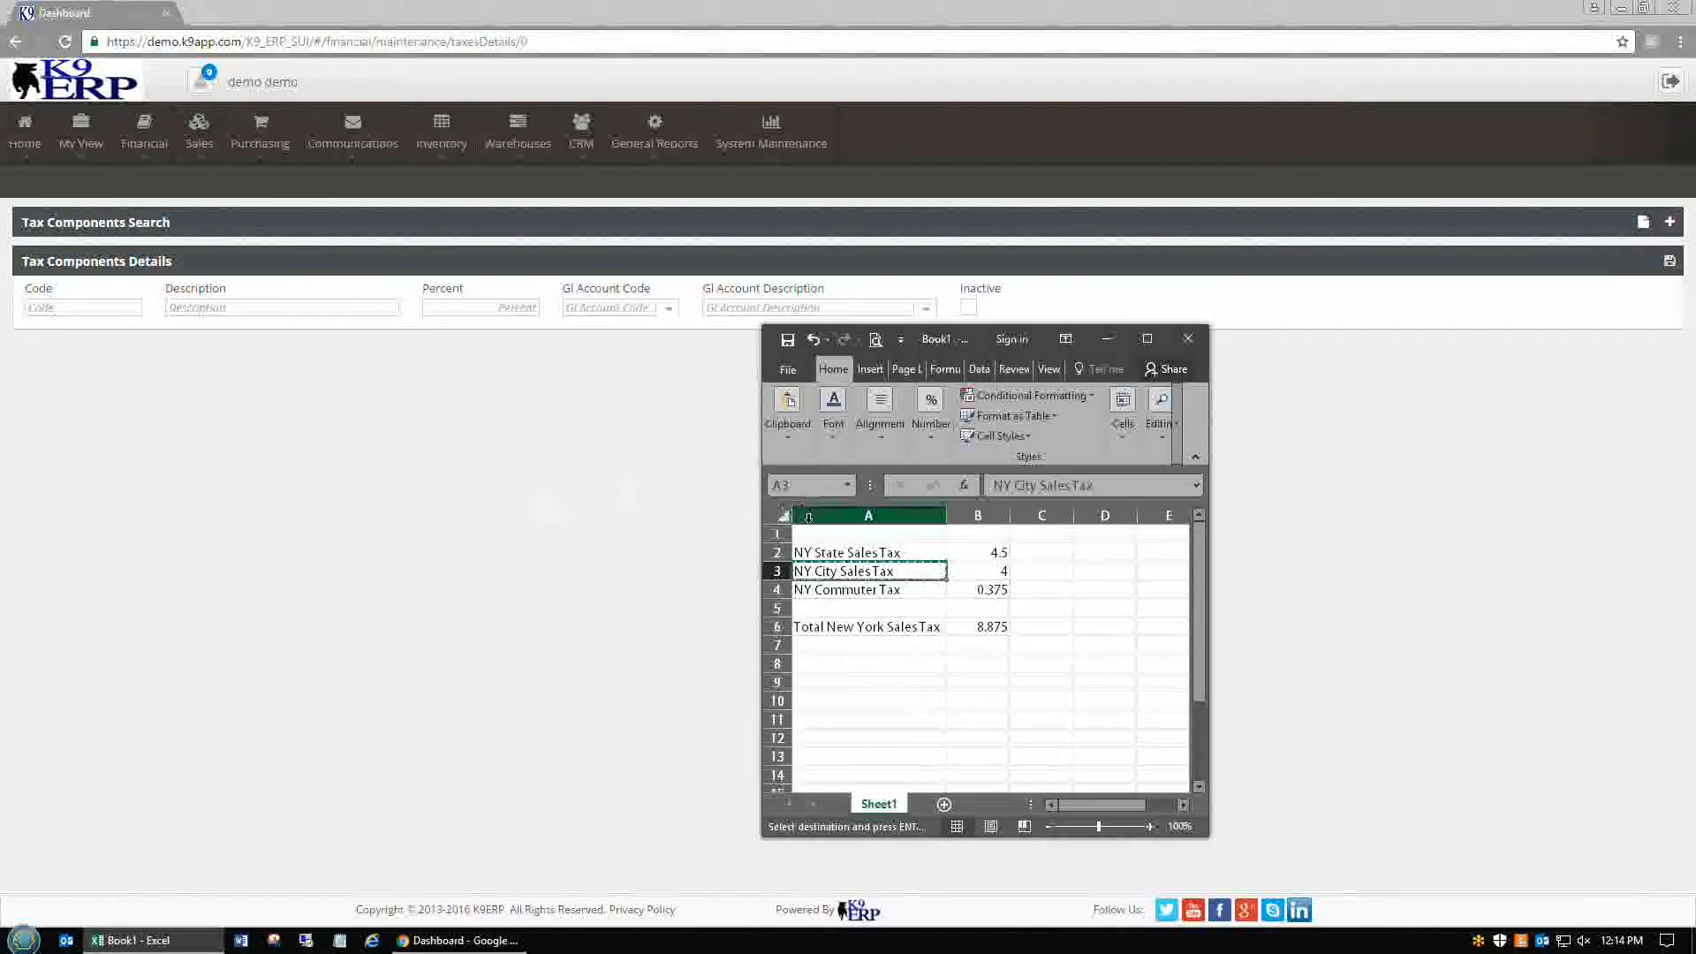
key(ctrl+c)
key(Down)
key(ctrl+c)
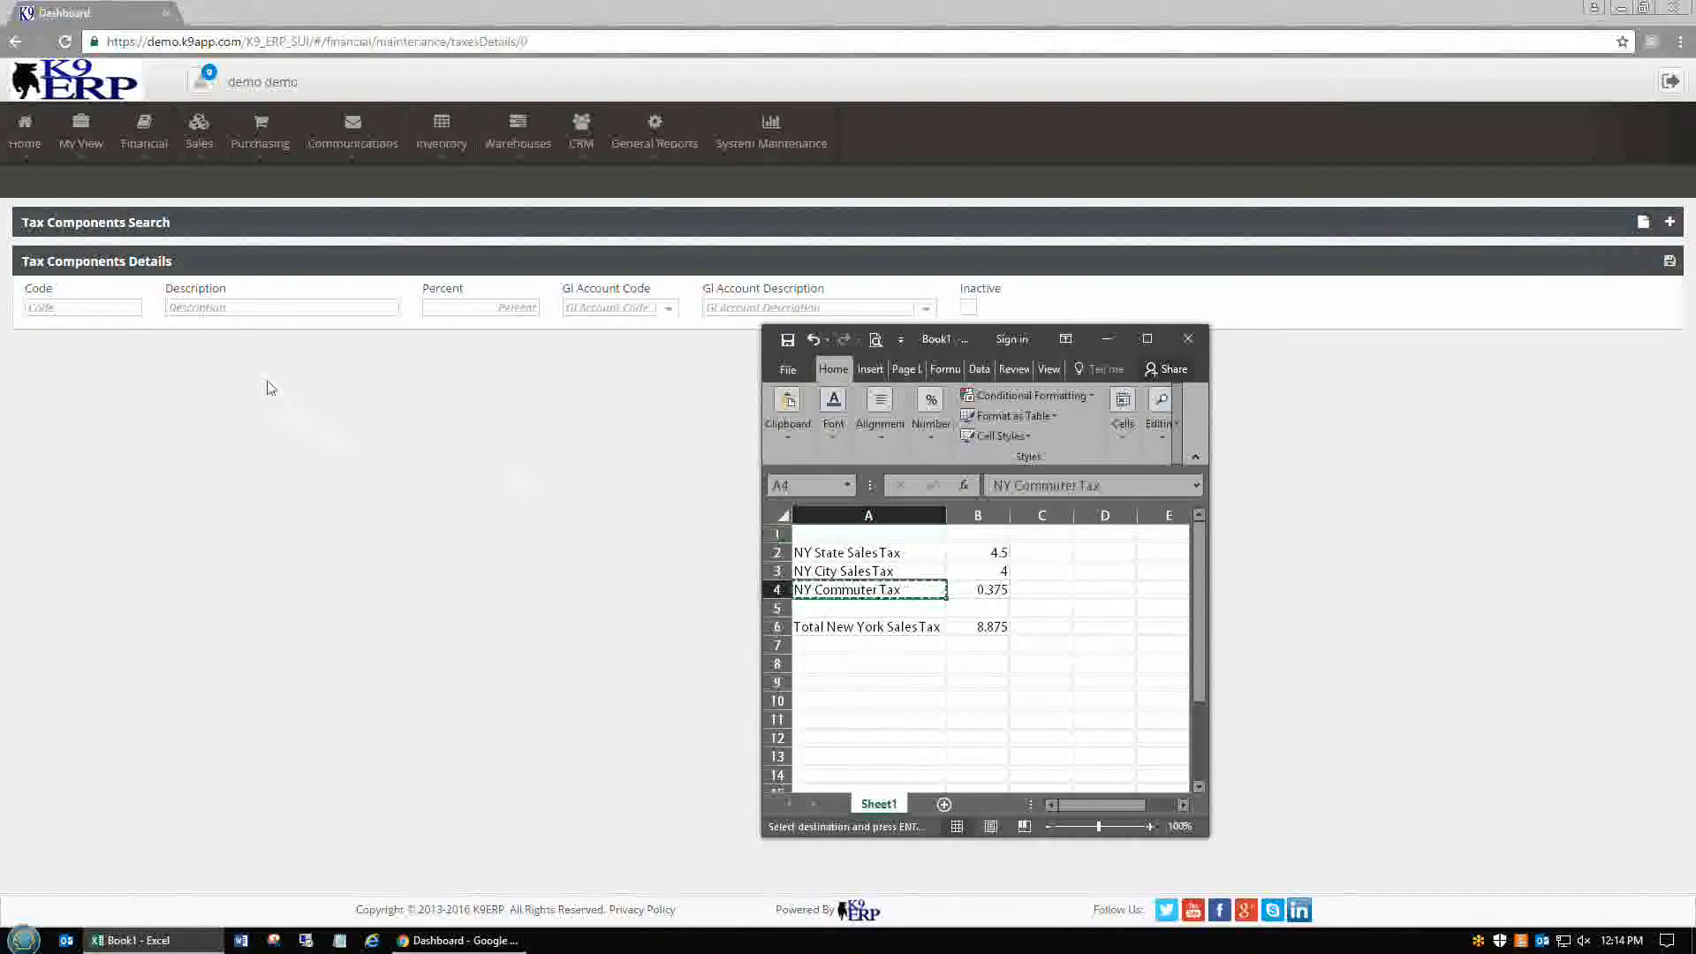
click(123, 305)
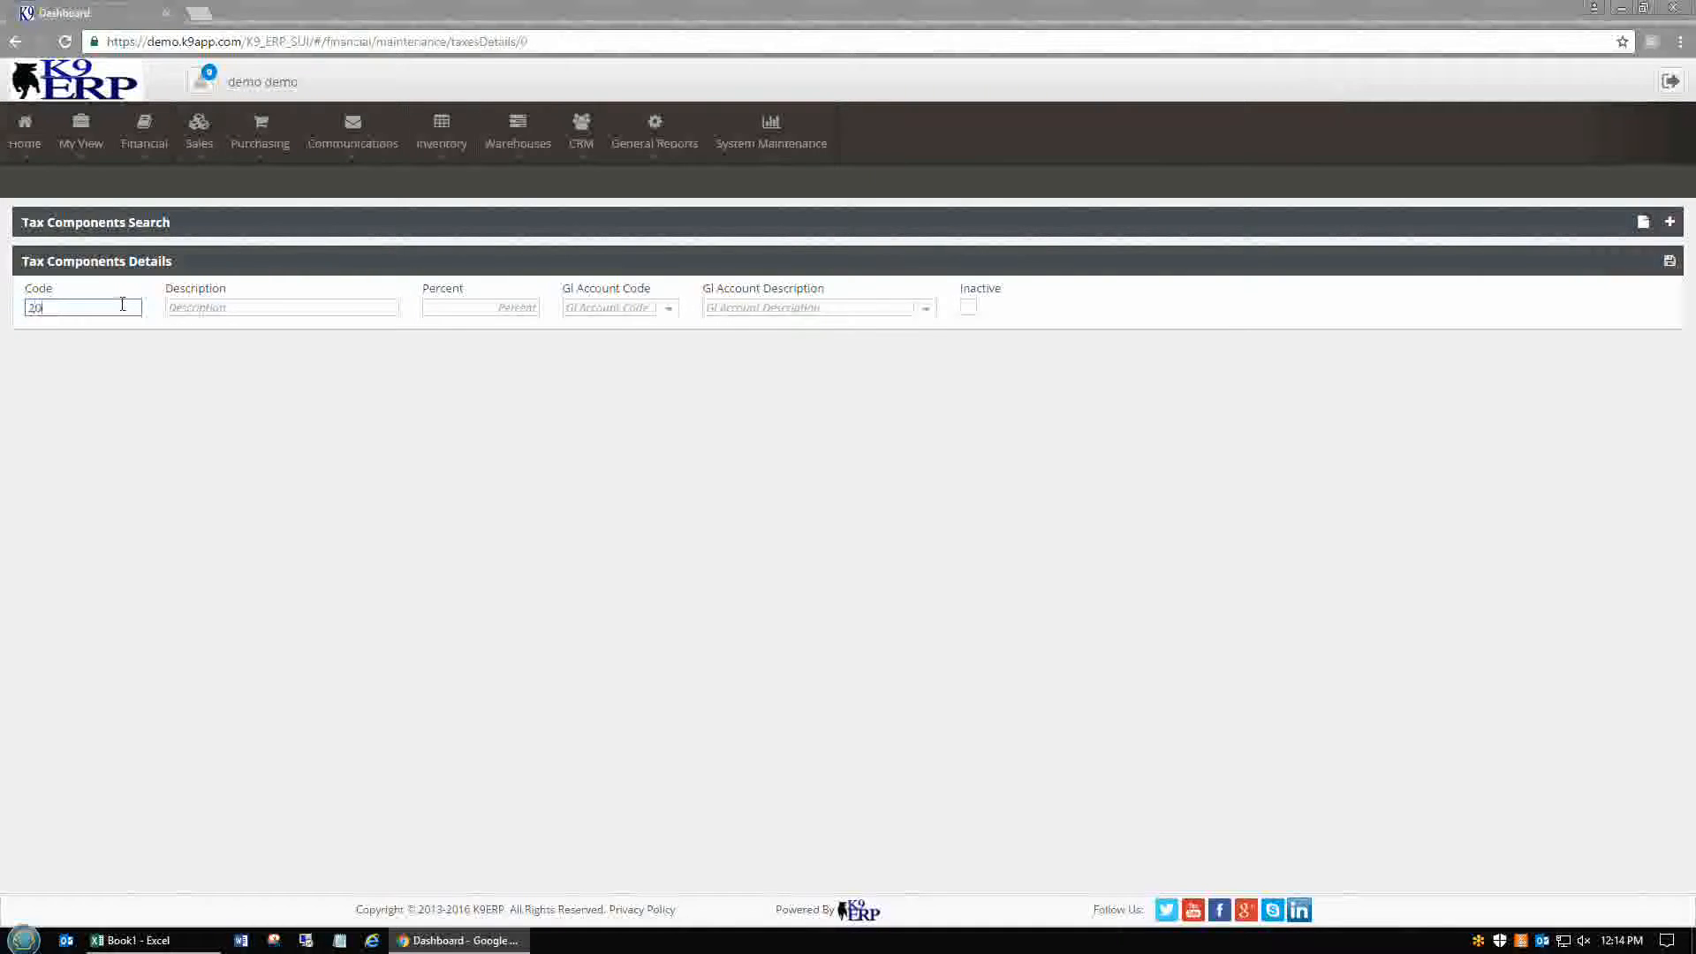
key(Tab)
key(ctrl+v)
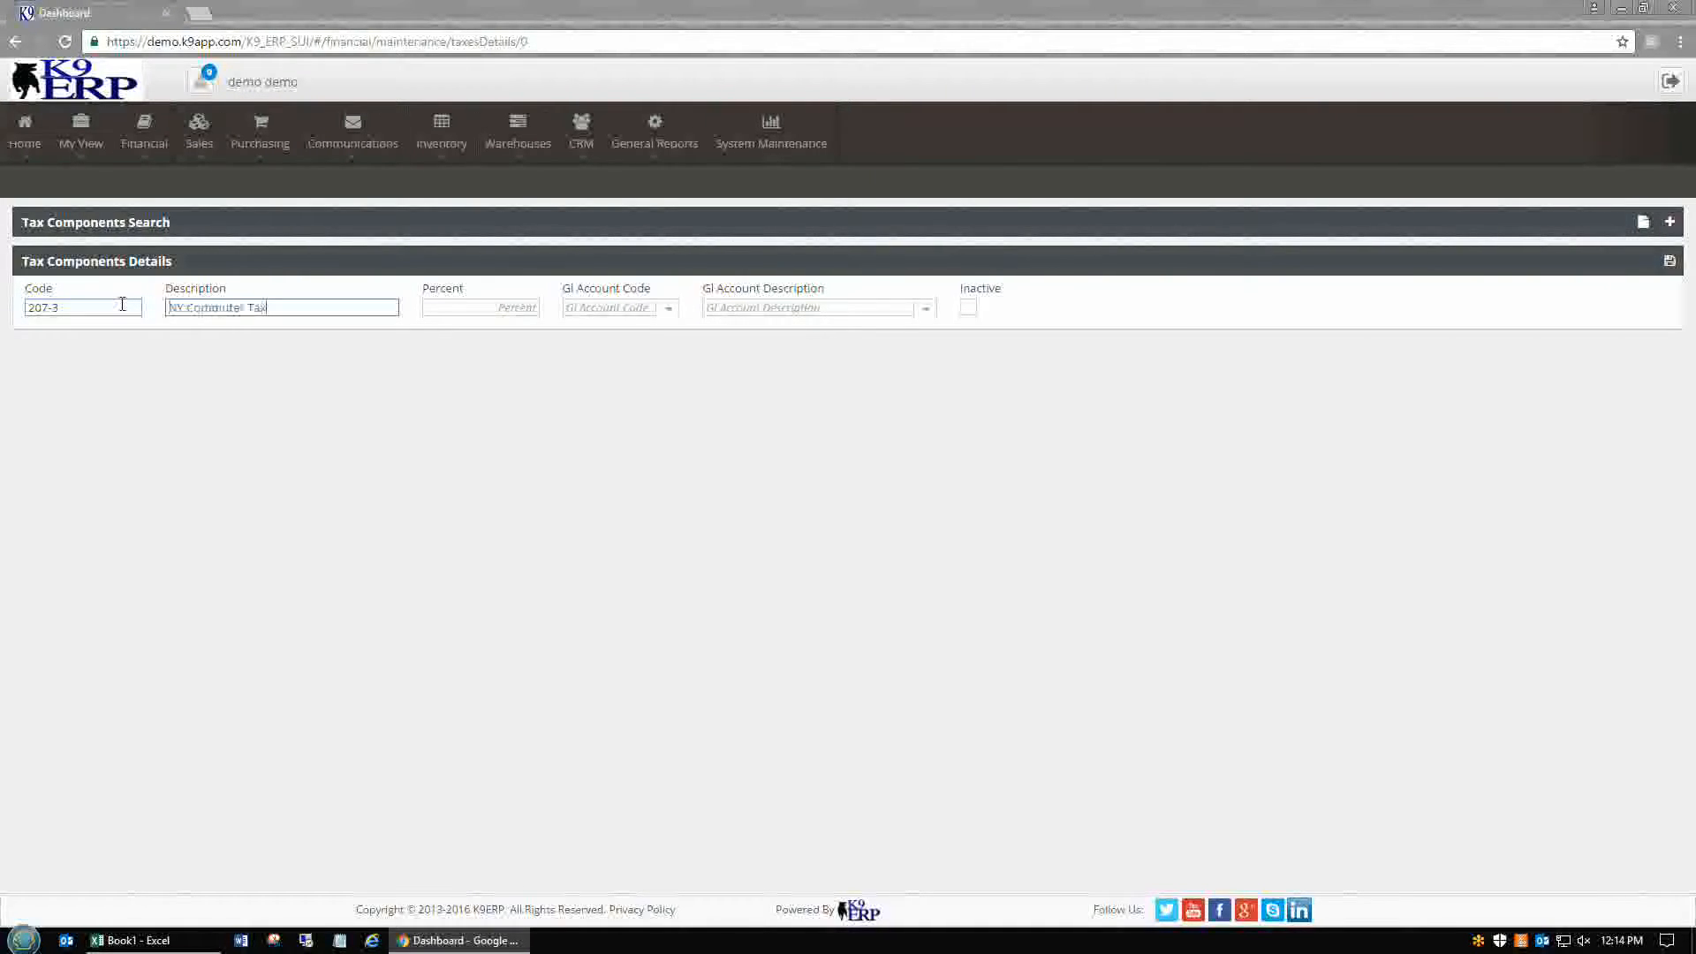
key(Tab)
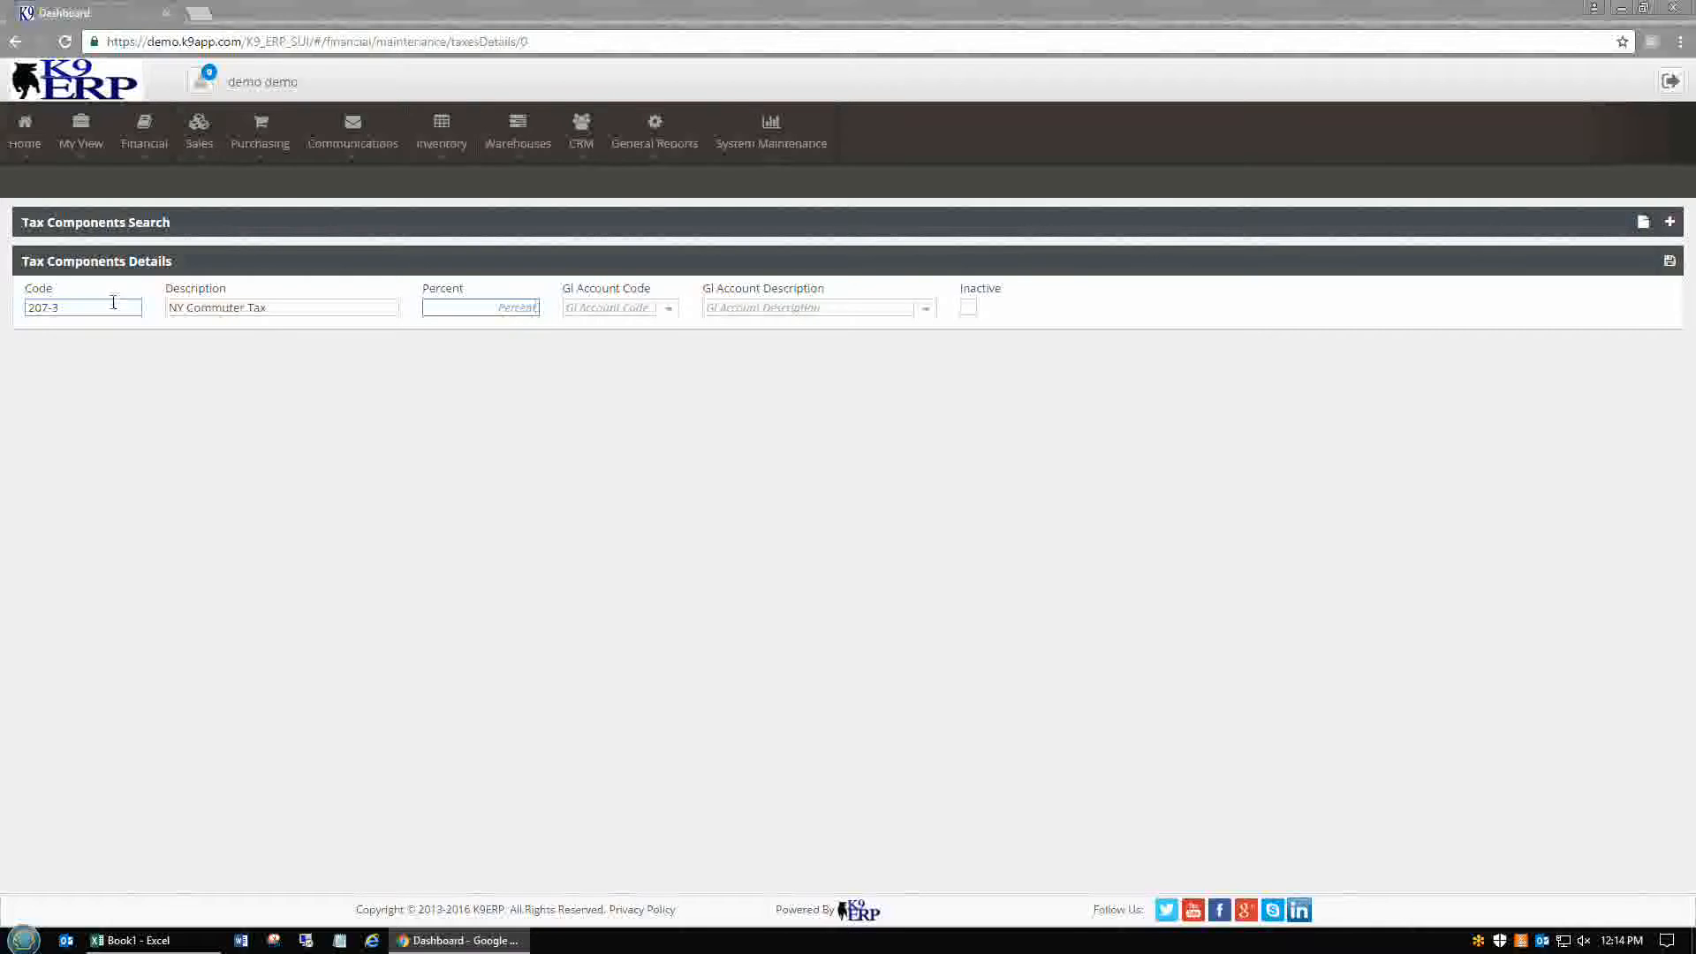
Set rate 0.375% and GL account 207-3 NY Commuter Tax Payable, then save the component
click(132, 940)
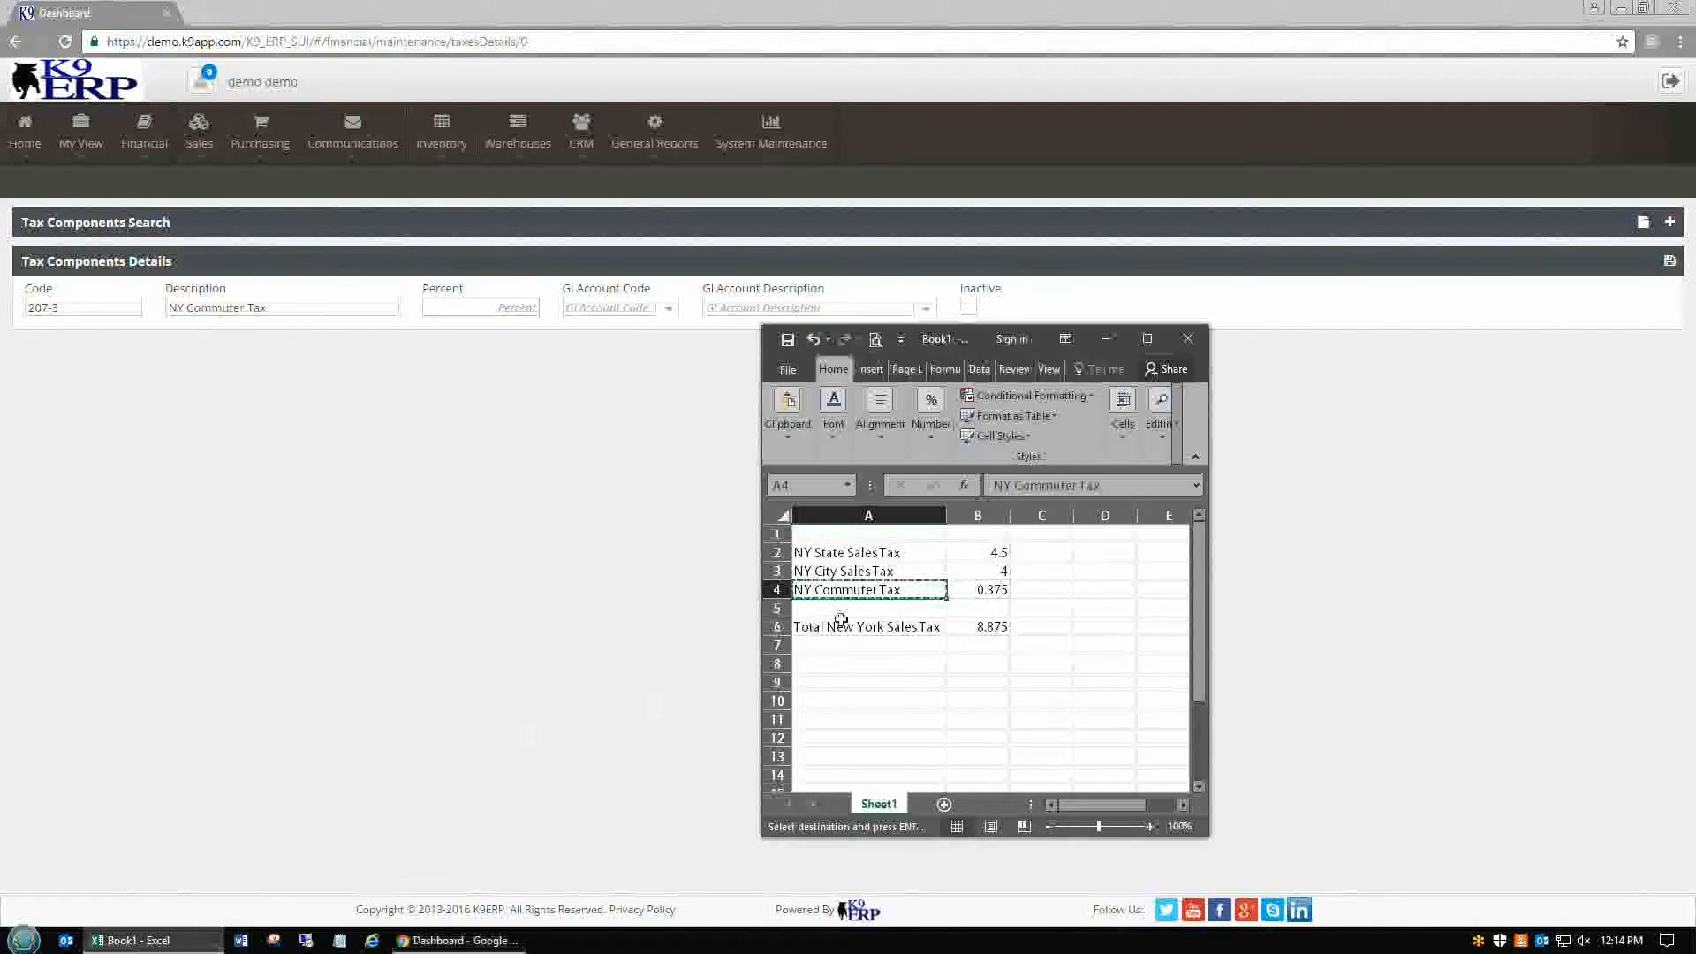
click(524, 309)
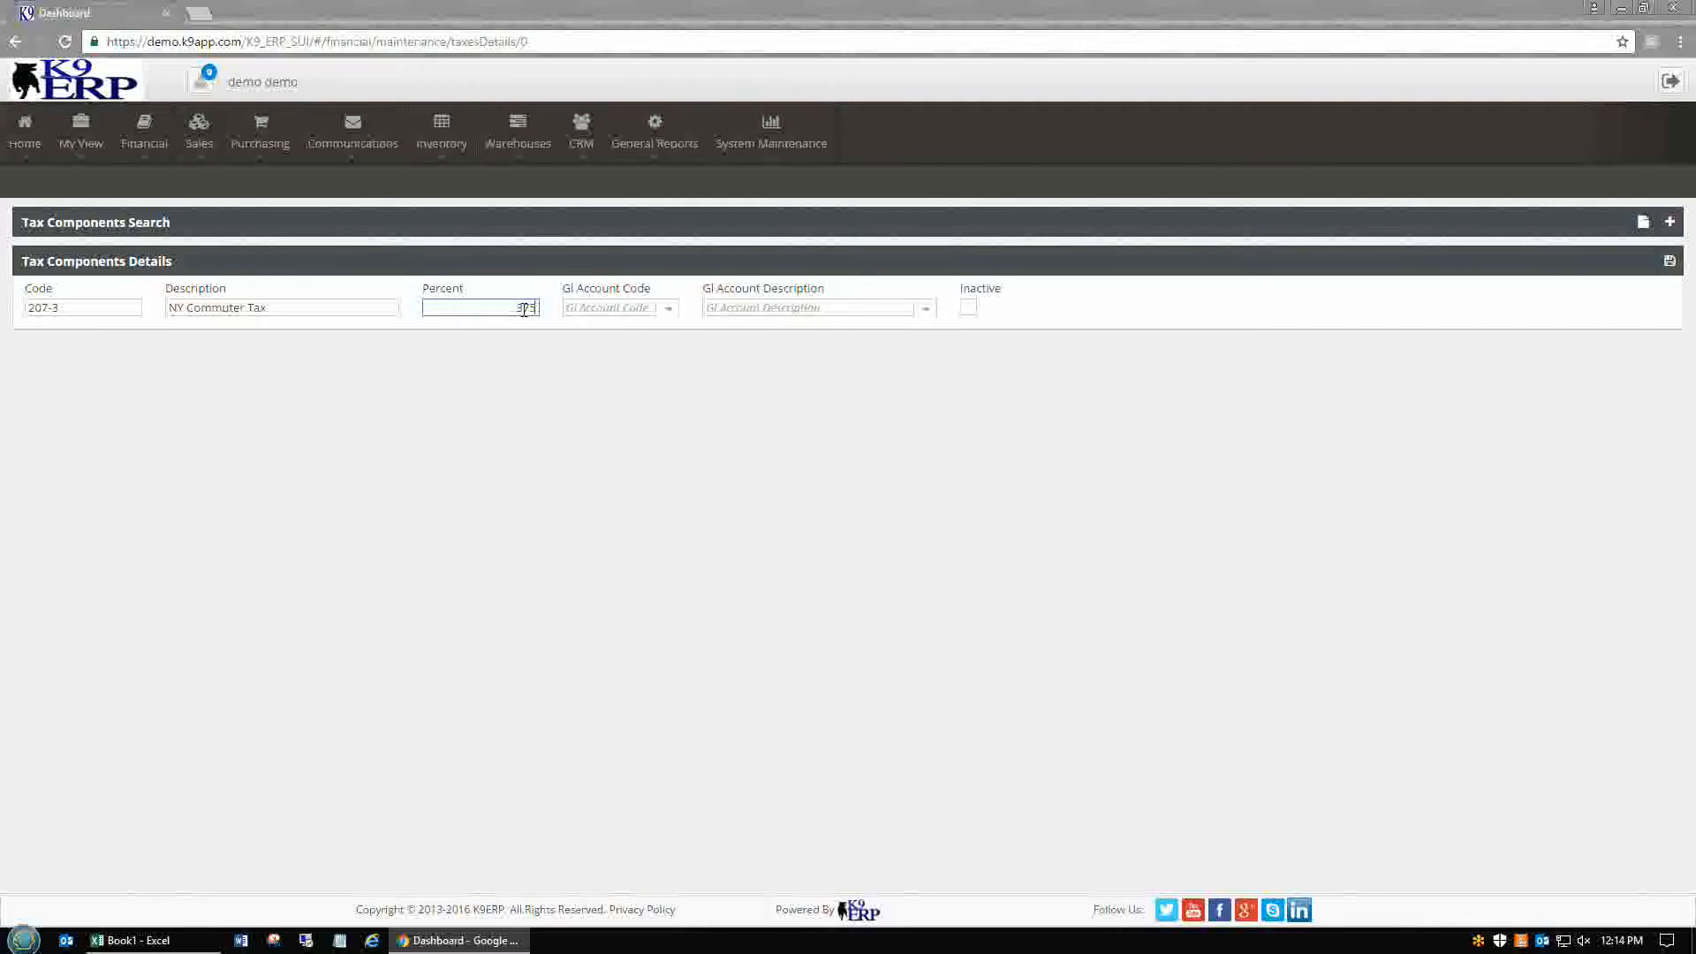
click(579, 311)
text(2)
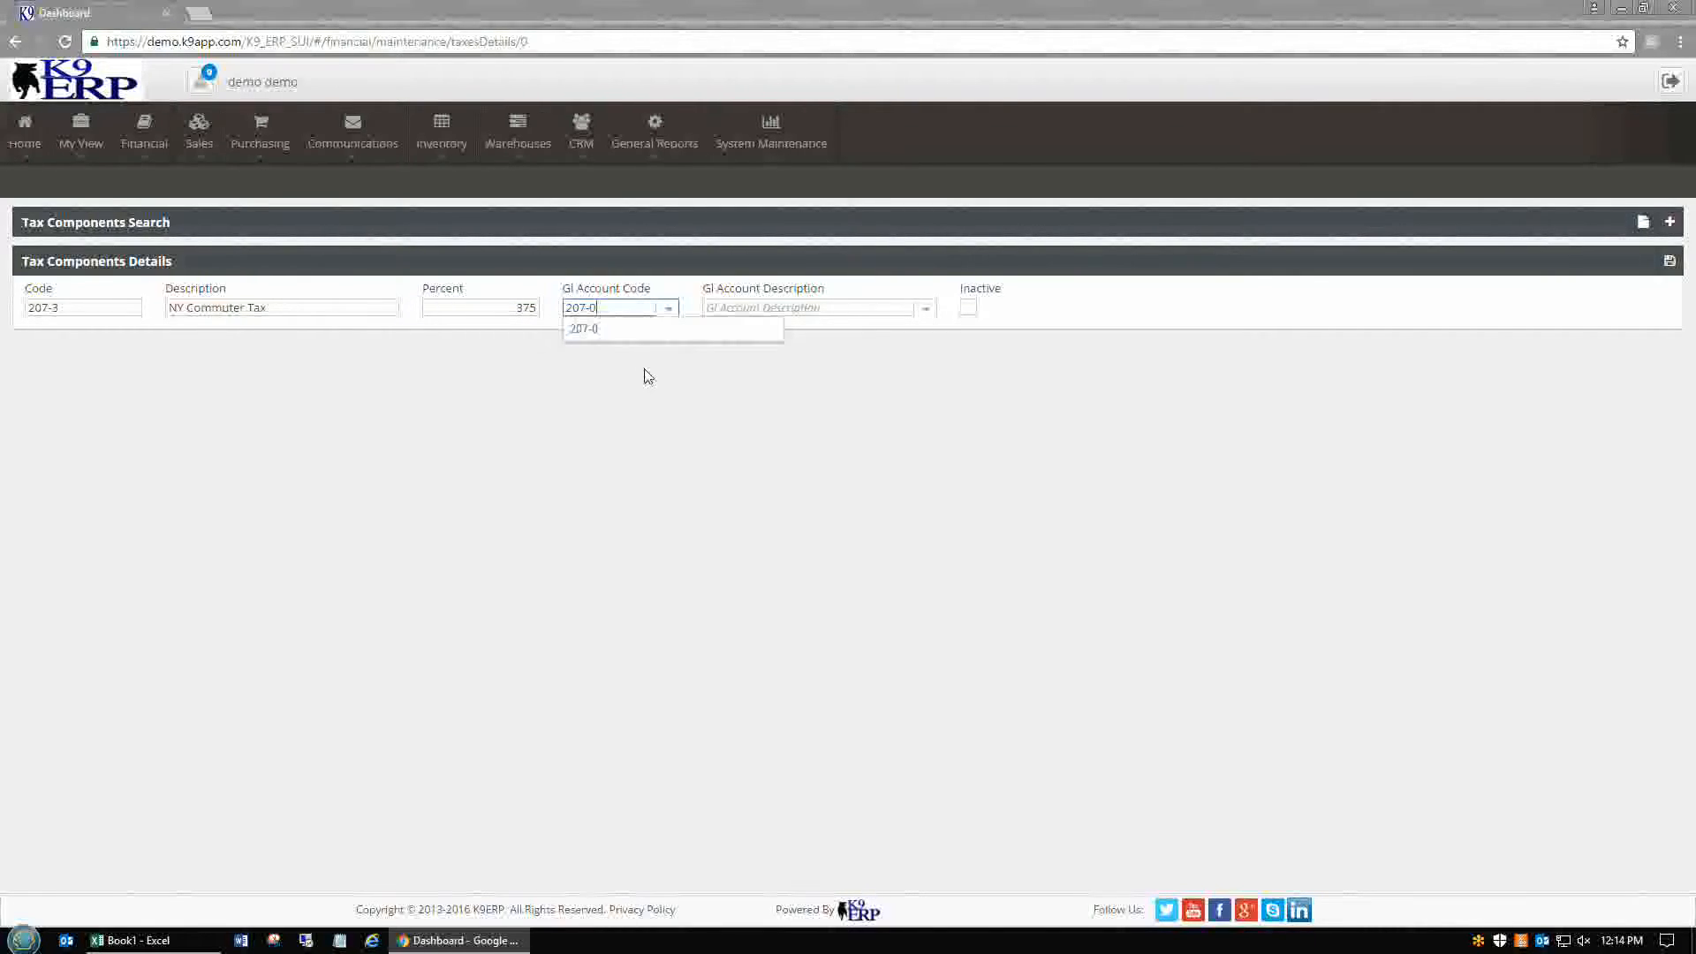
text(07-0)
key(BackSpace)
text(3)
click(676, 328)
click(726, 308)
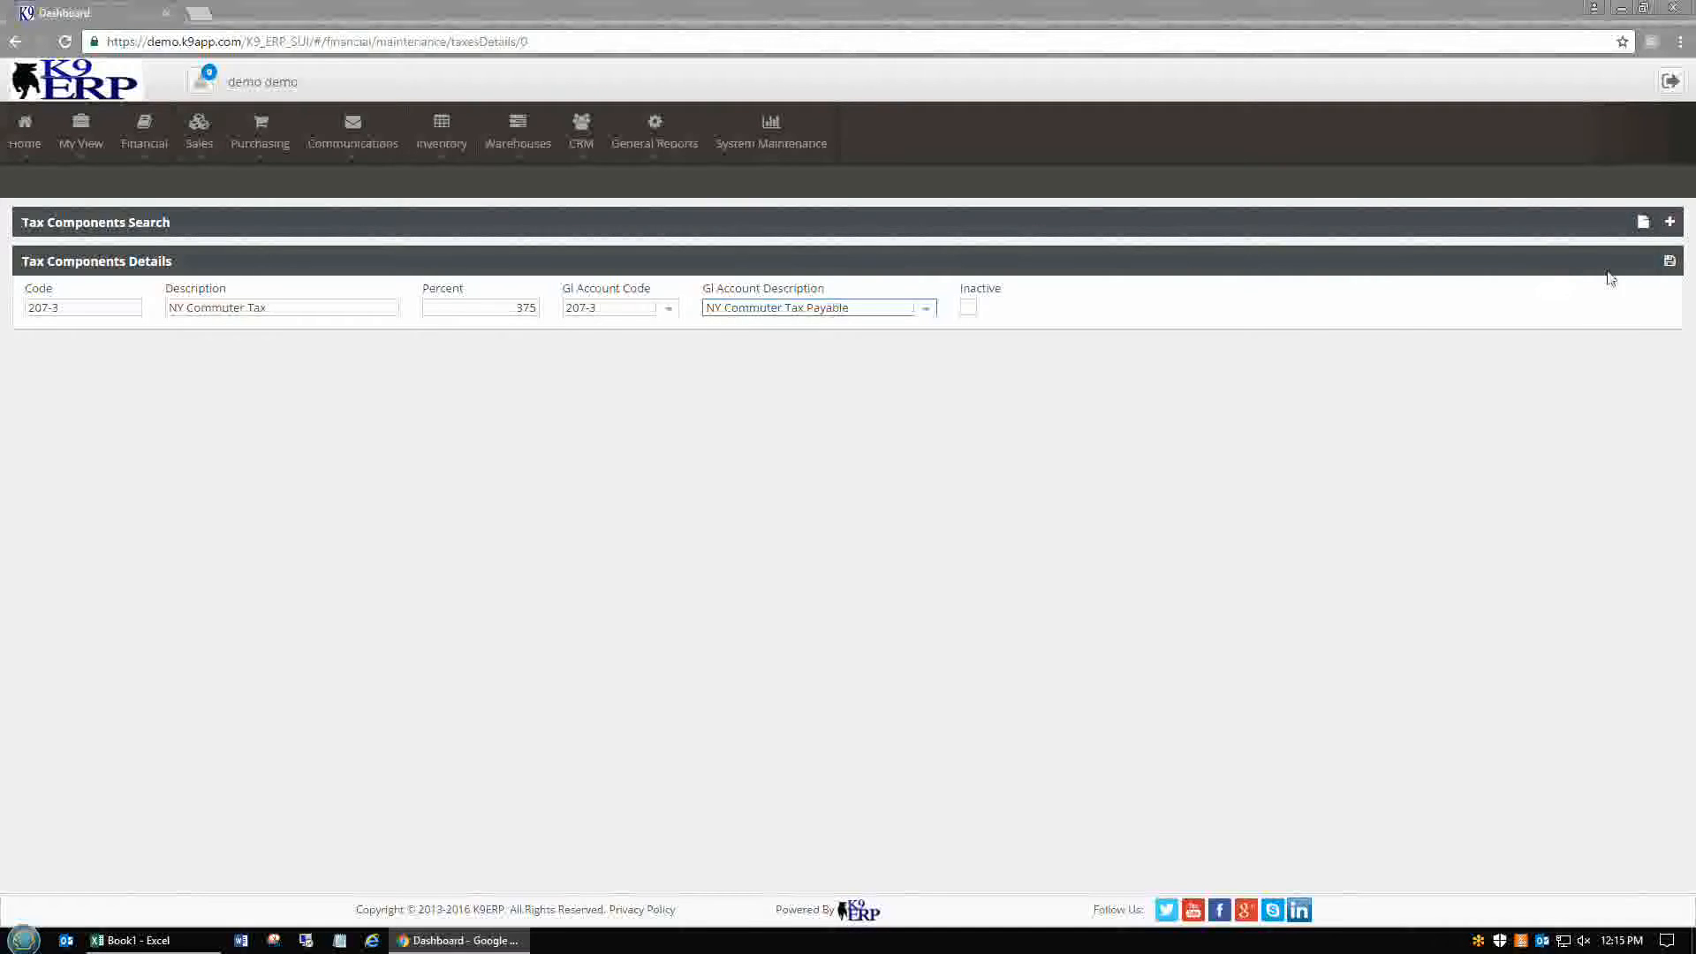
click(1668, 262)
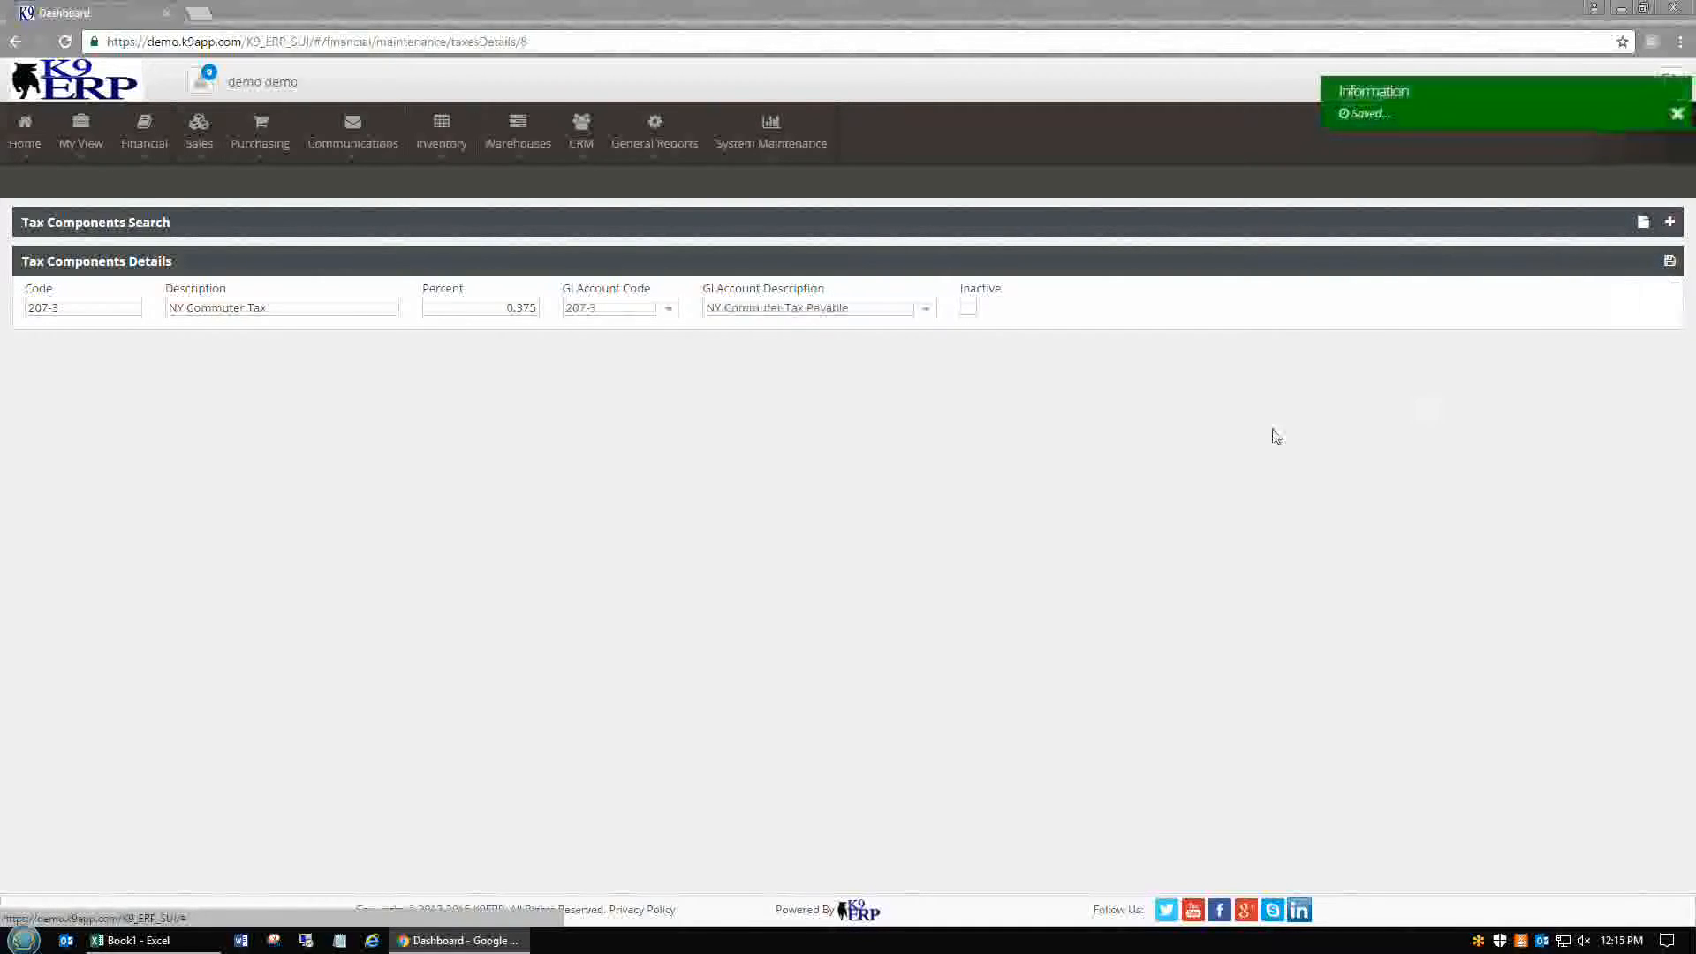
Open the Taxes setup page from the Financial menu
click(1670, 222)
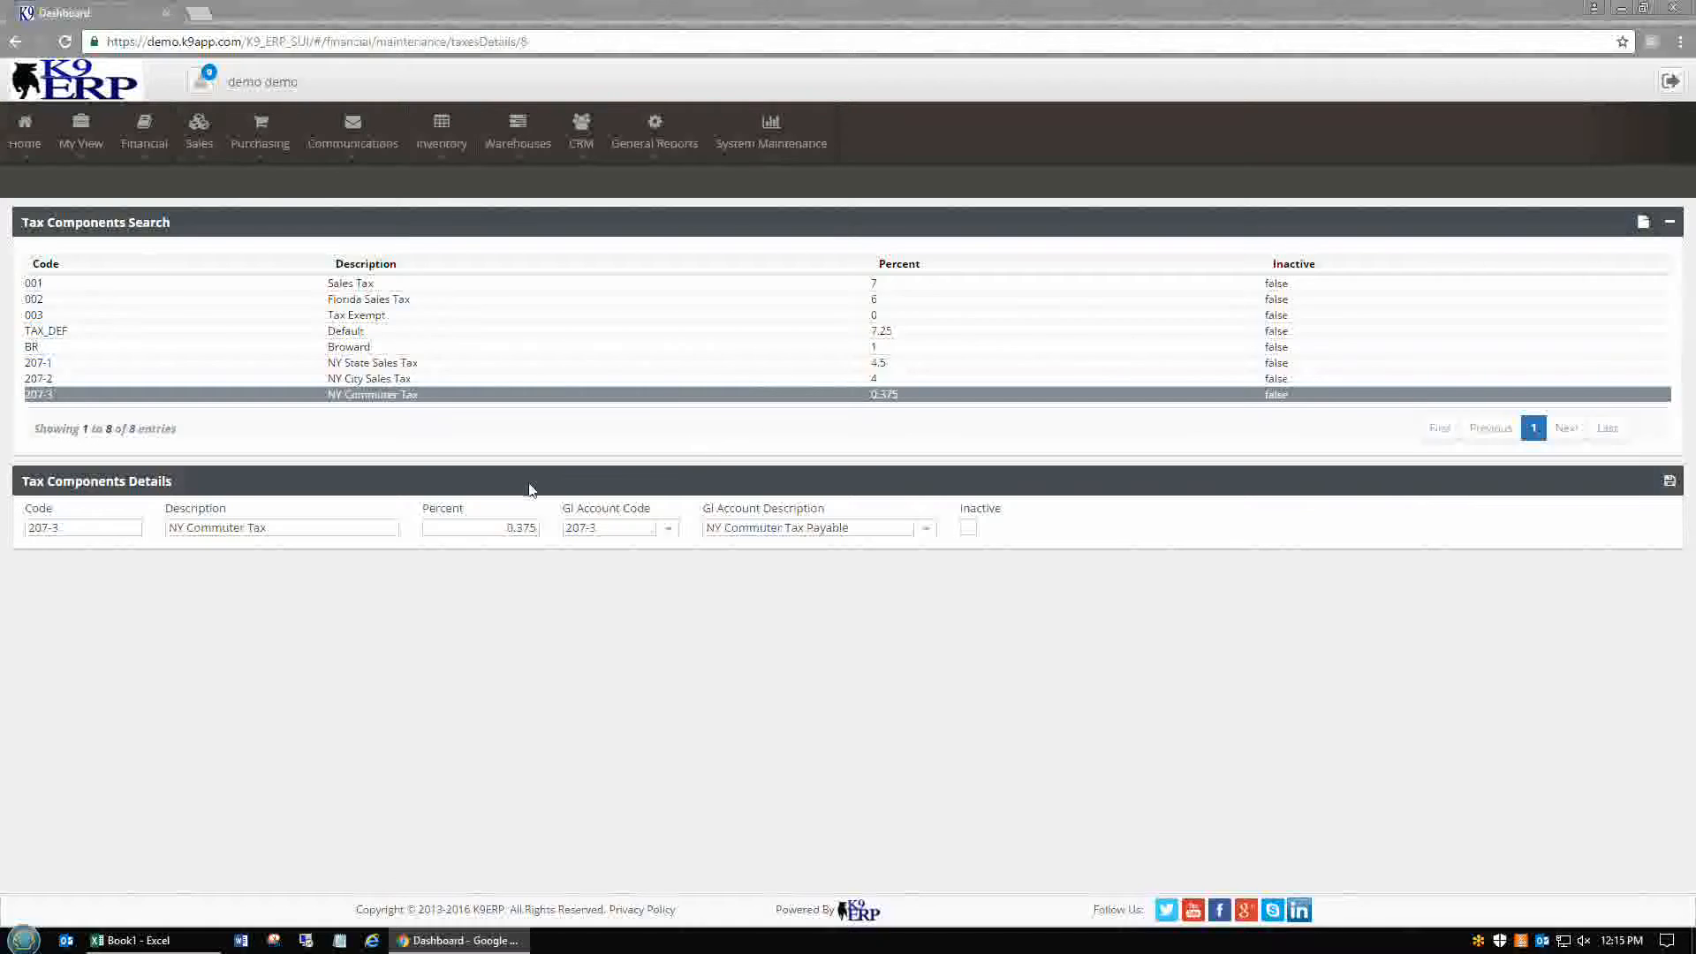
click(143, 133)
mouse_move(160, 186)
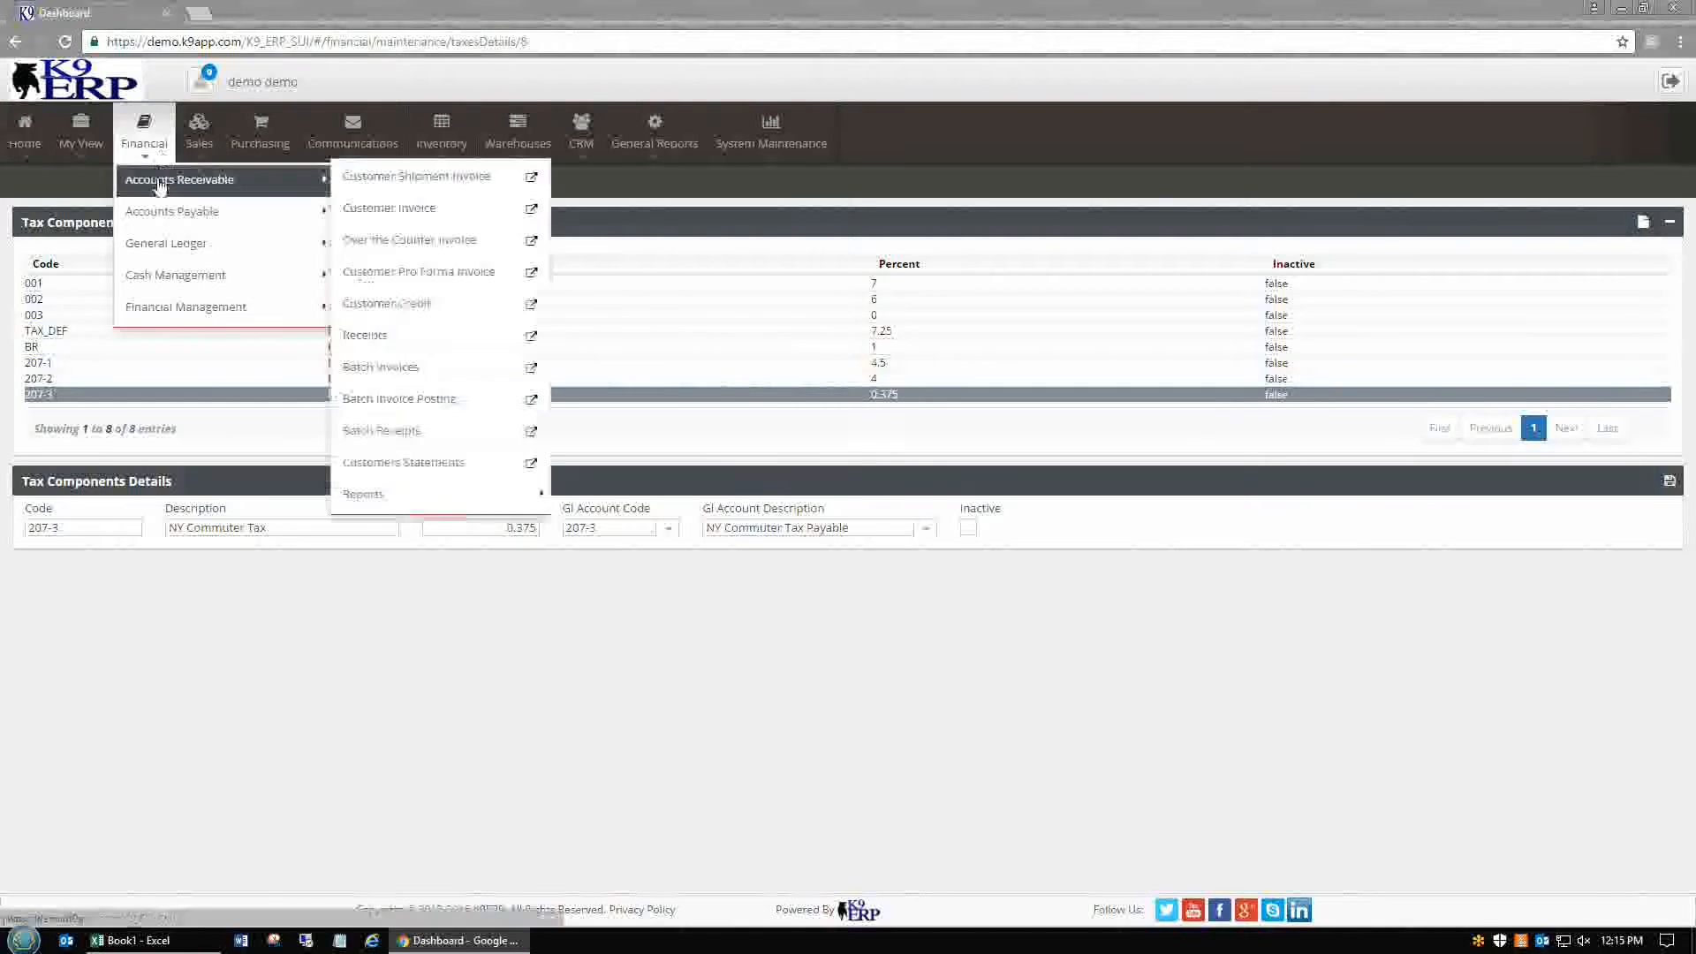
mouse_move(250, 310)
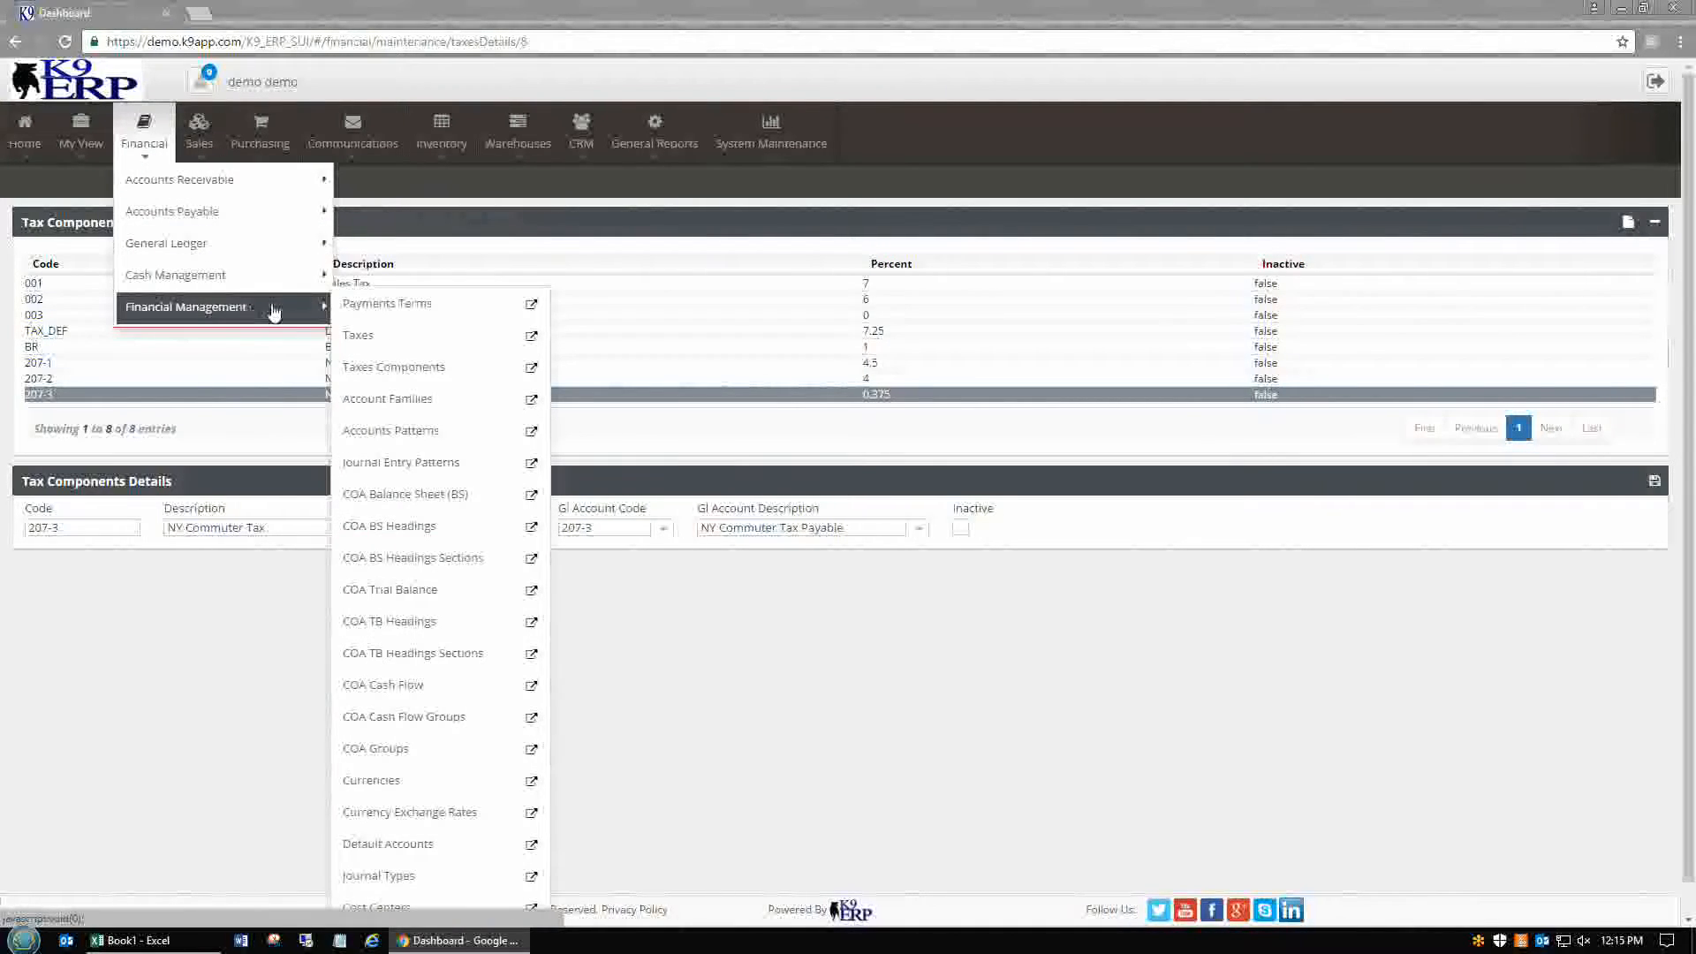
click(384, 340)
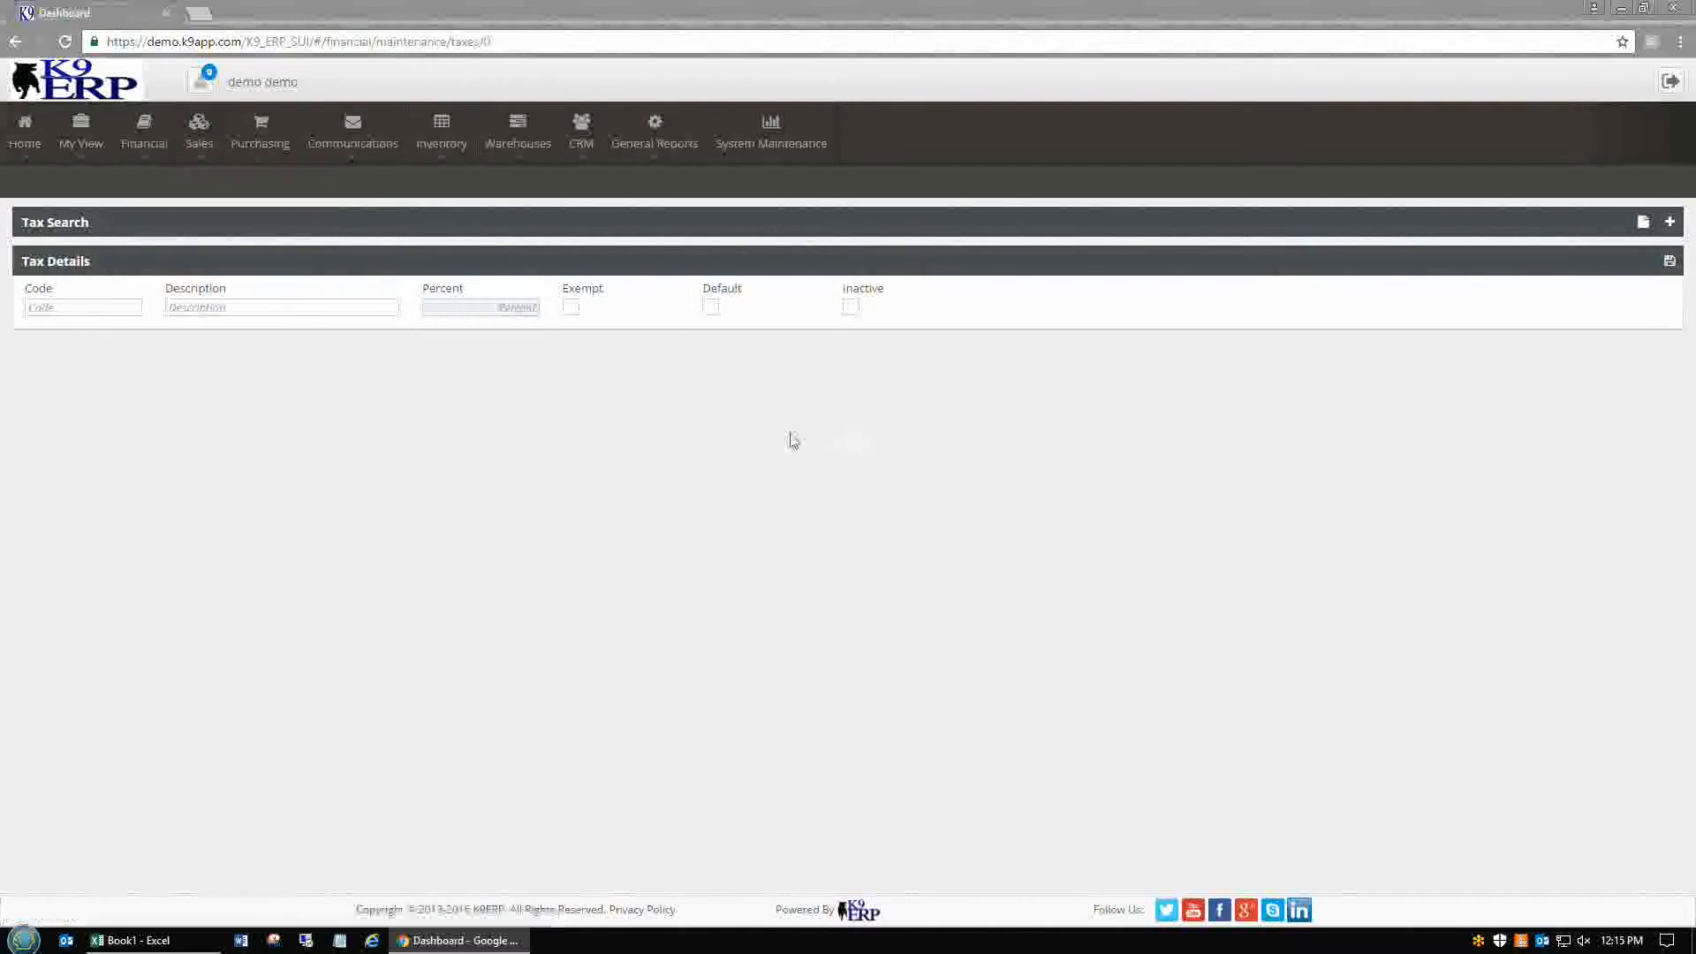
Enter tax code 207 with description 'NY Sales Tax Payable' and save it
click(165, 306)
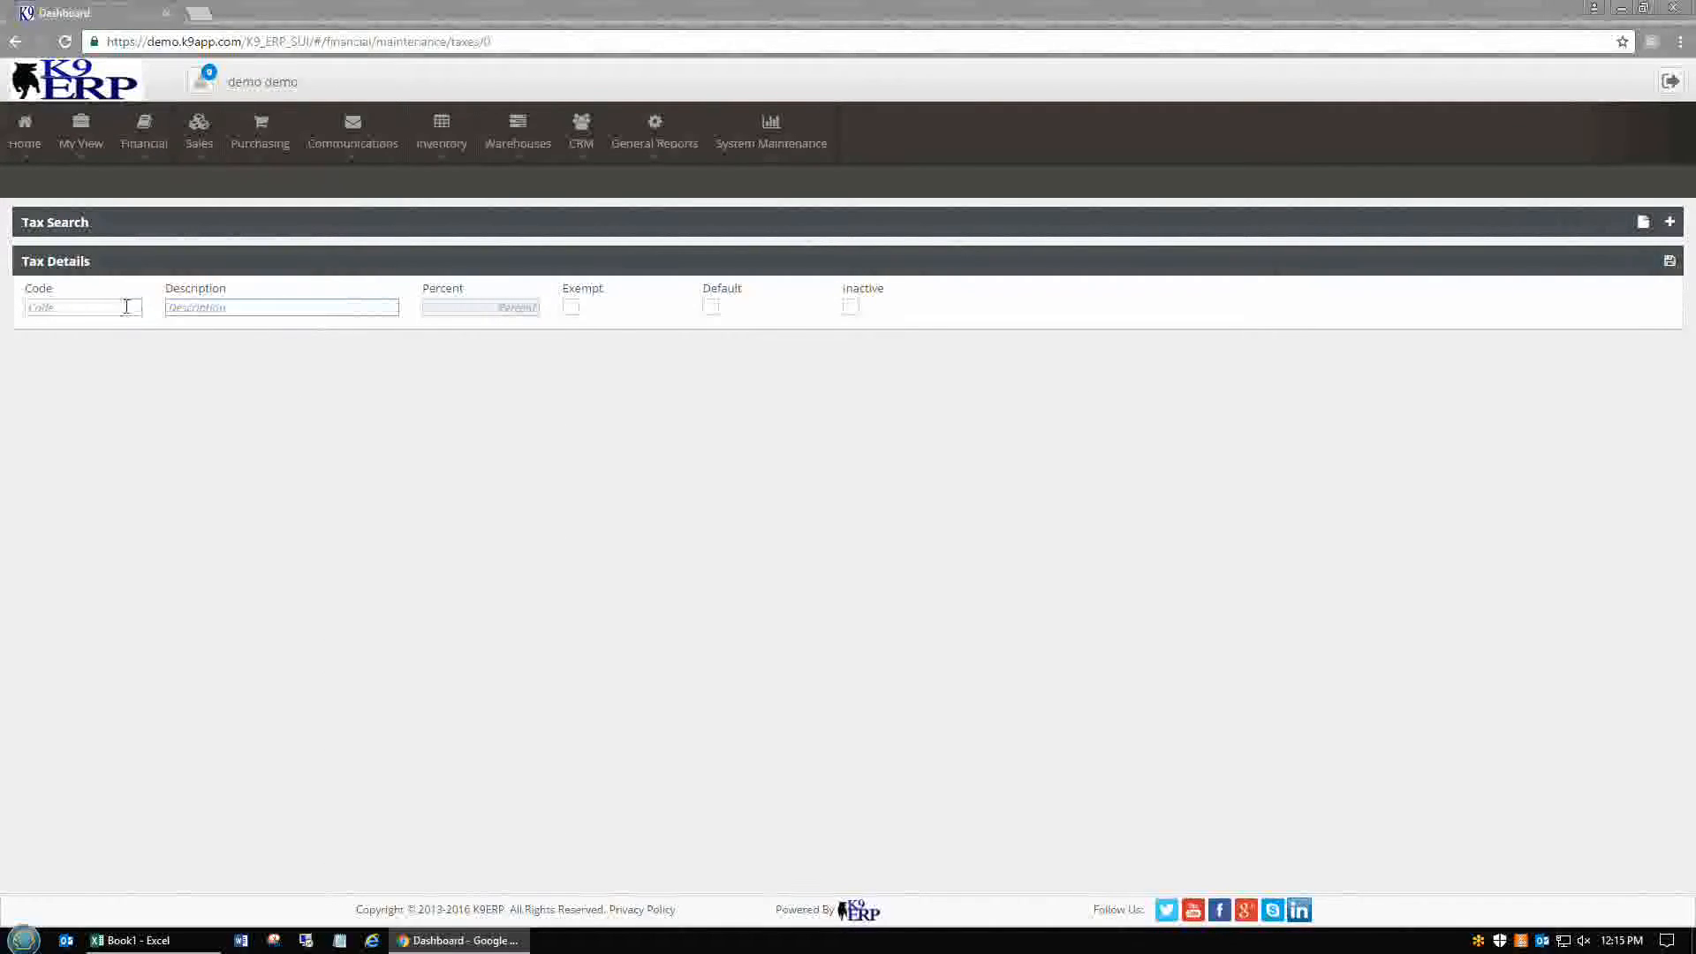
click(126, 306)
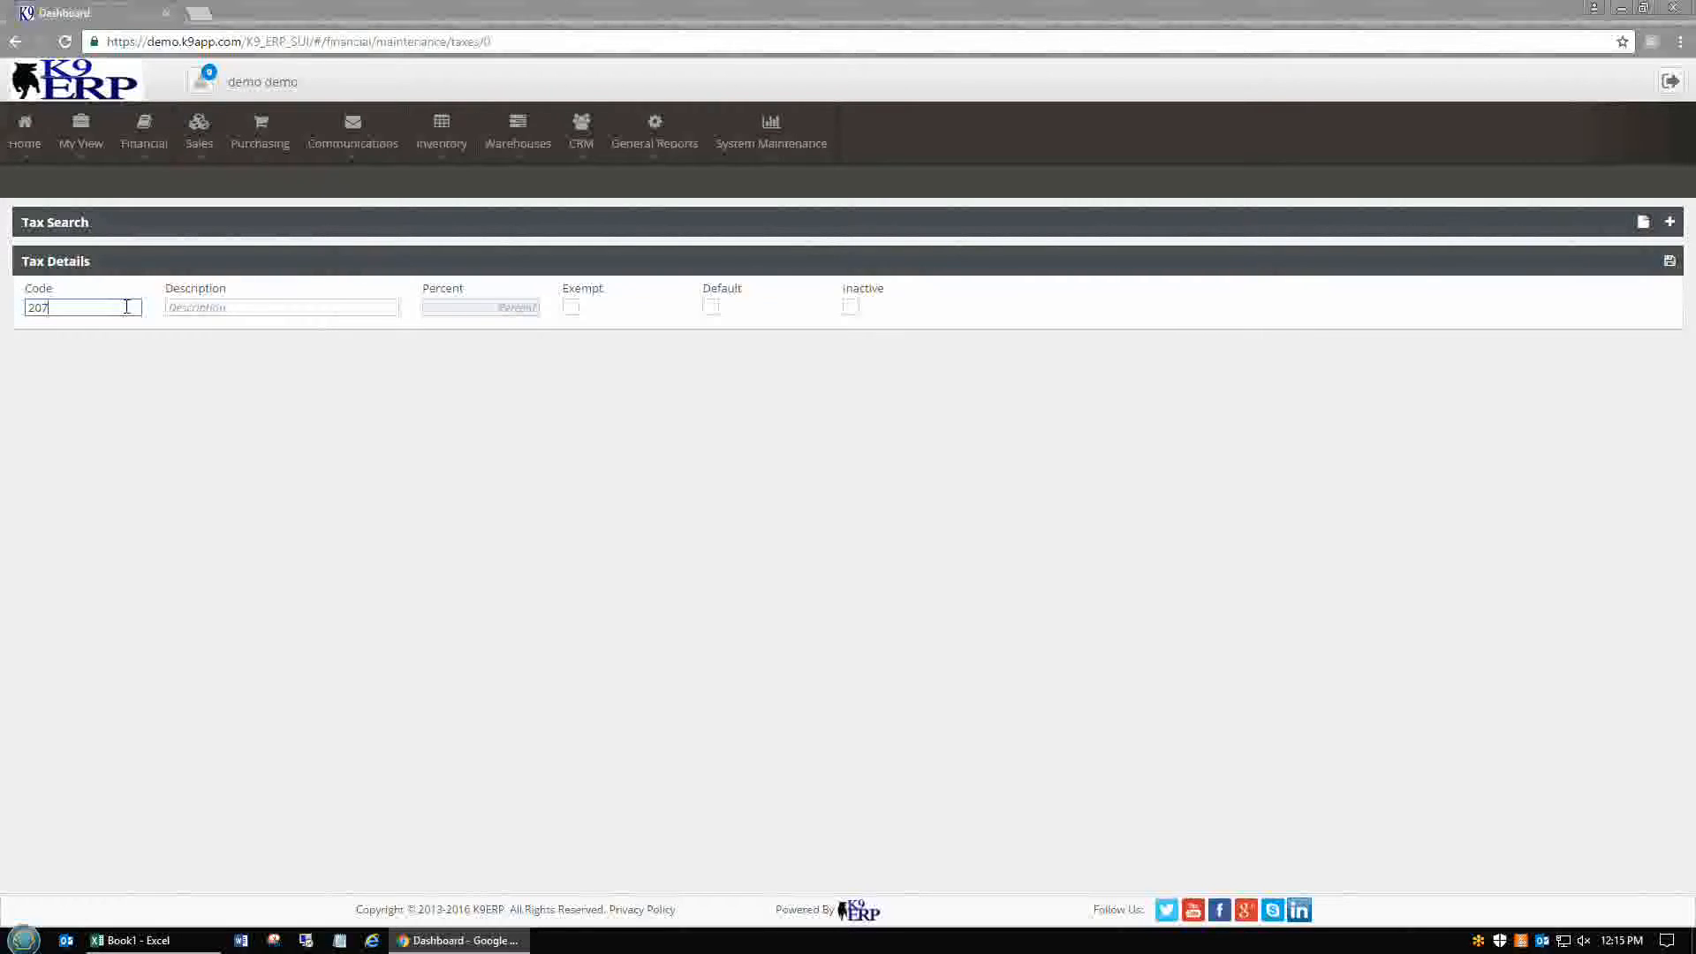
key(Tab)
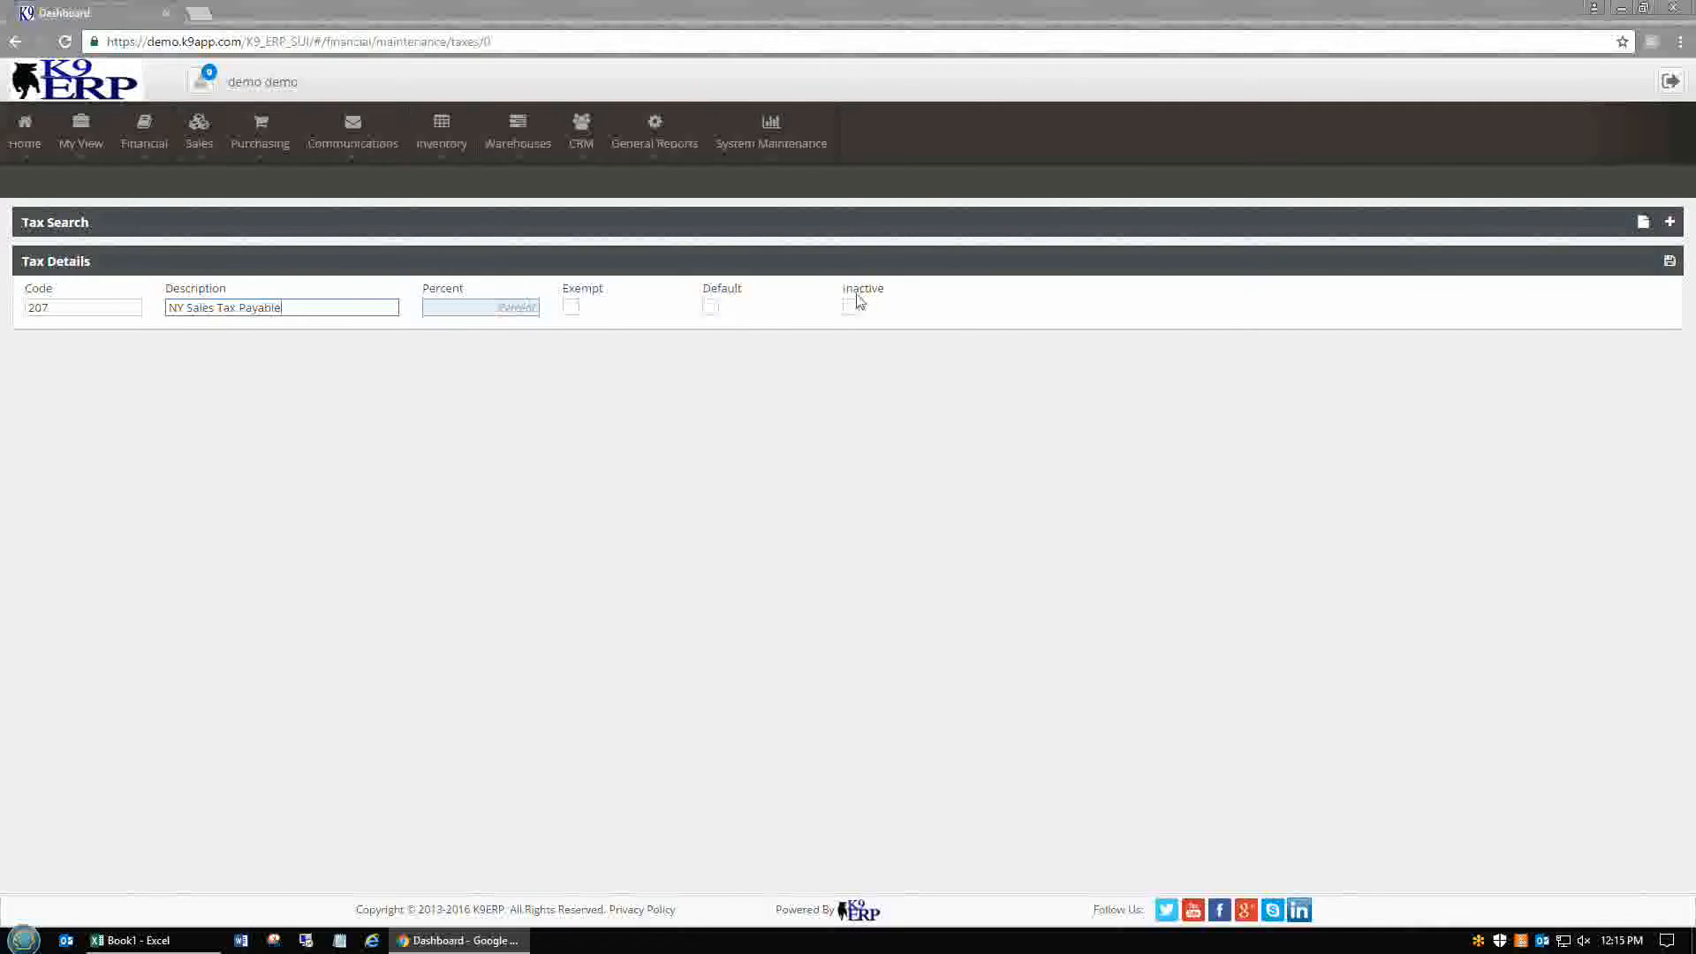
click(1667, 262)
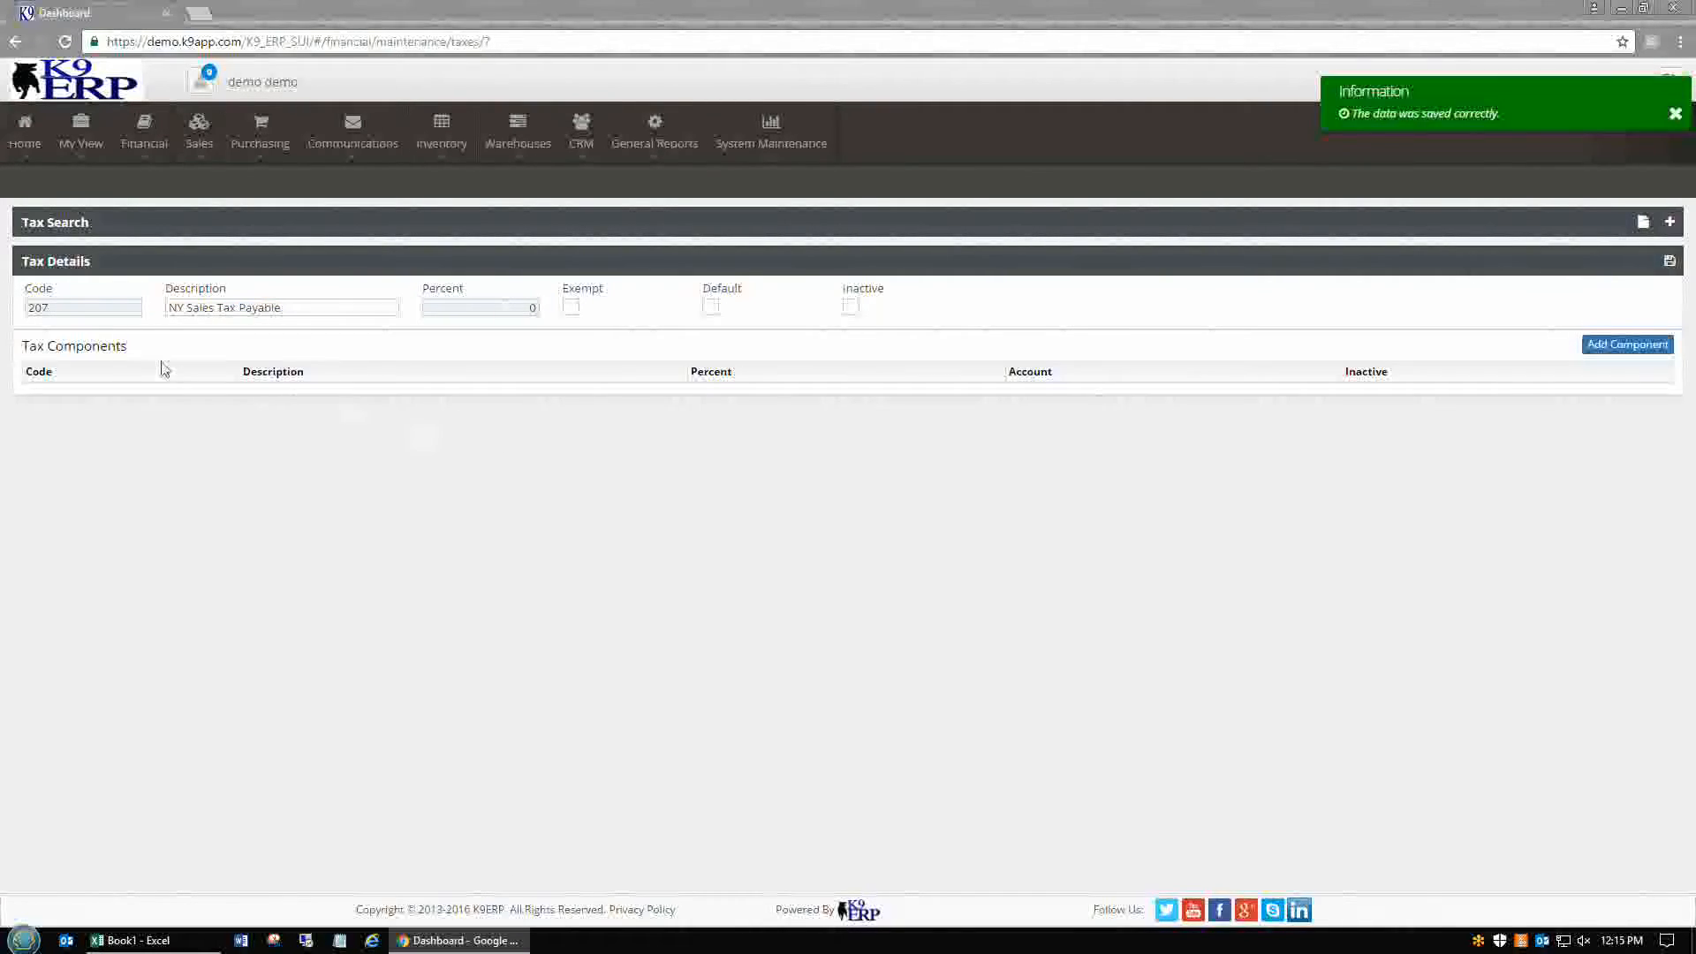
Add NY State Sales Tax, NY City Sales Tax and NY Commuter Tax as components of tax 207, saving each
click(1612, 344)
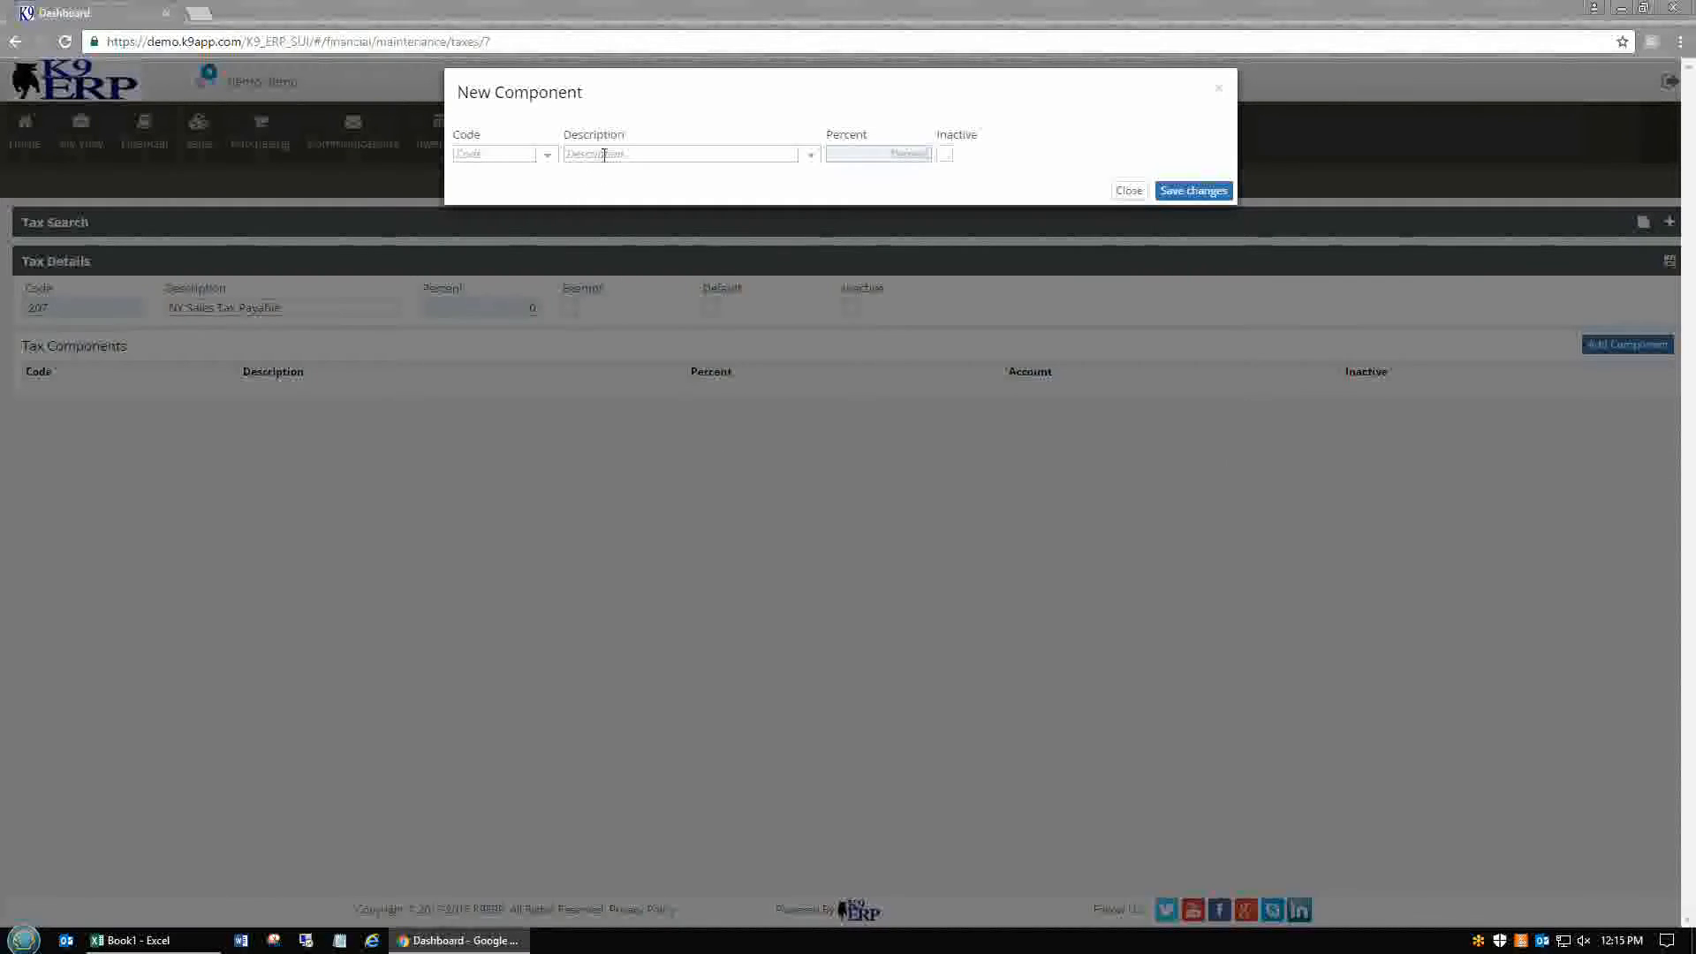
click(604, 154)
click(680, 173)
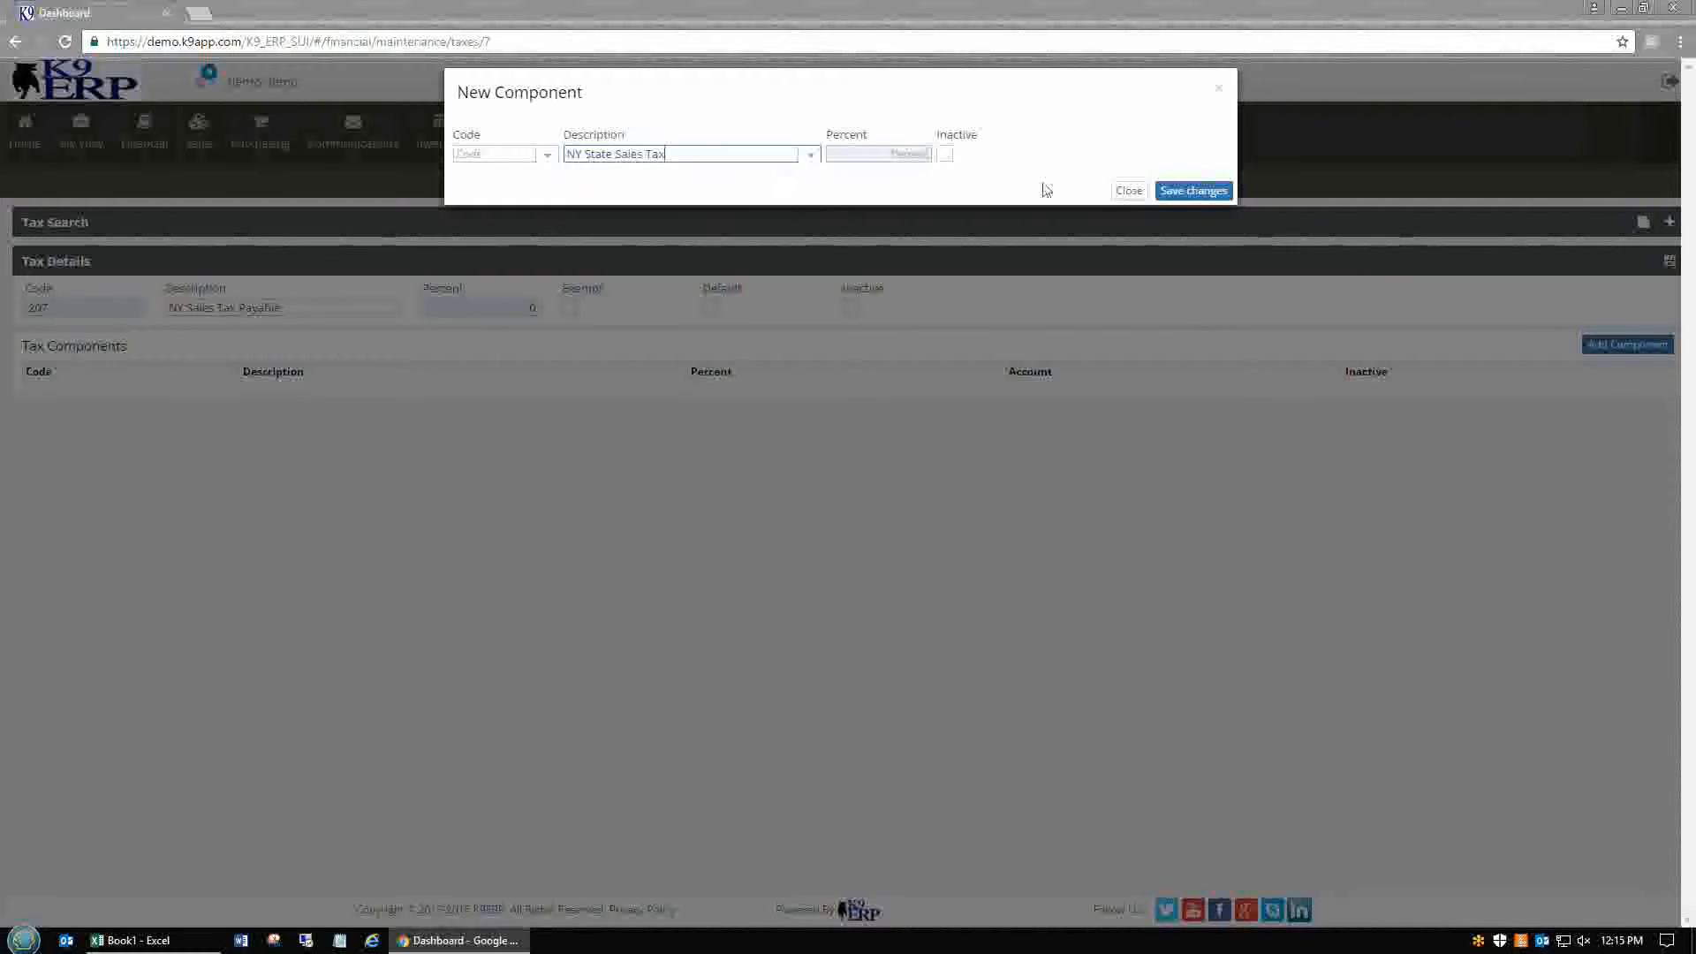
click(1193, 191)
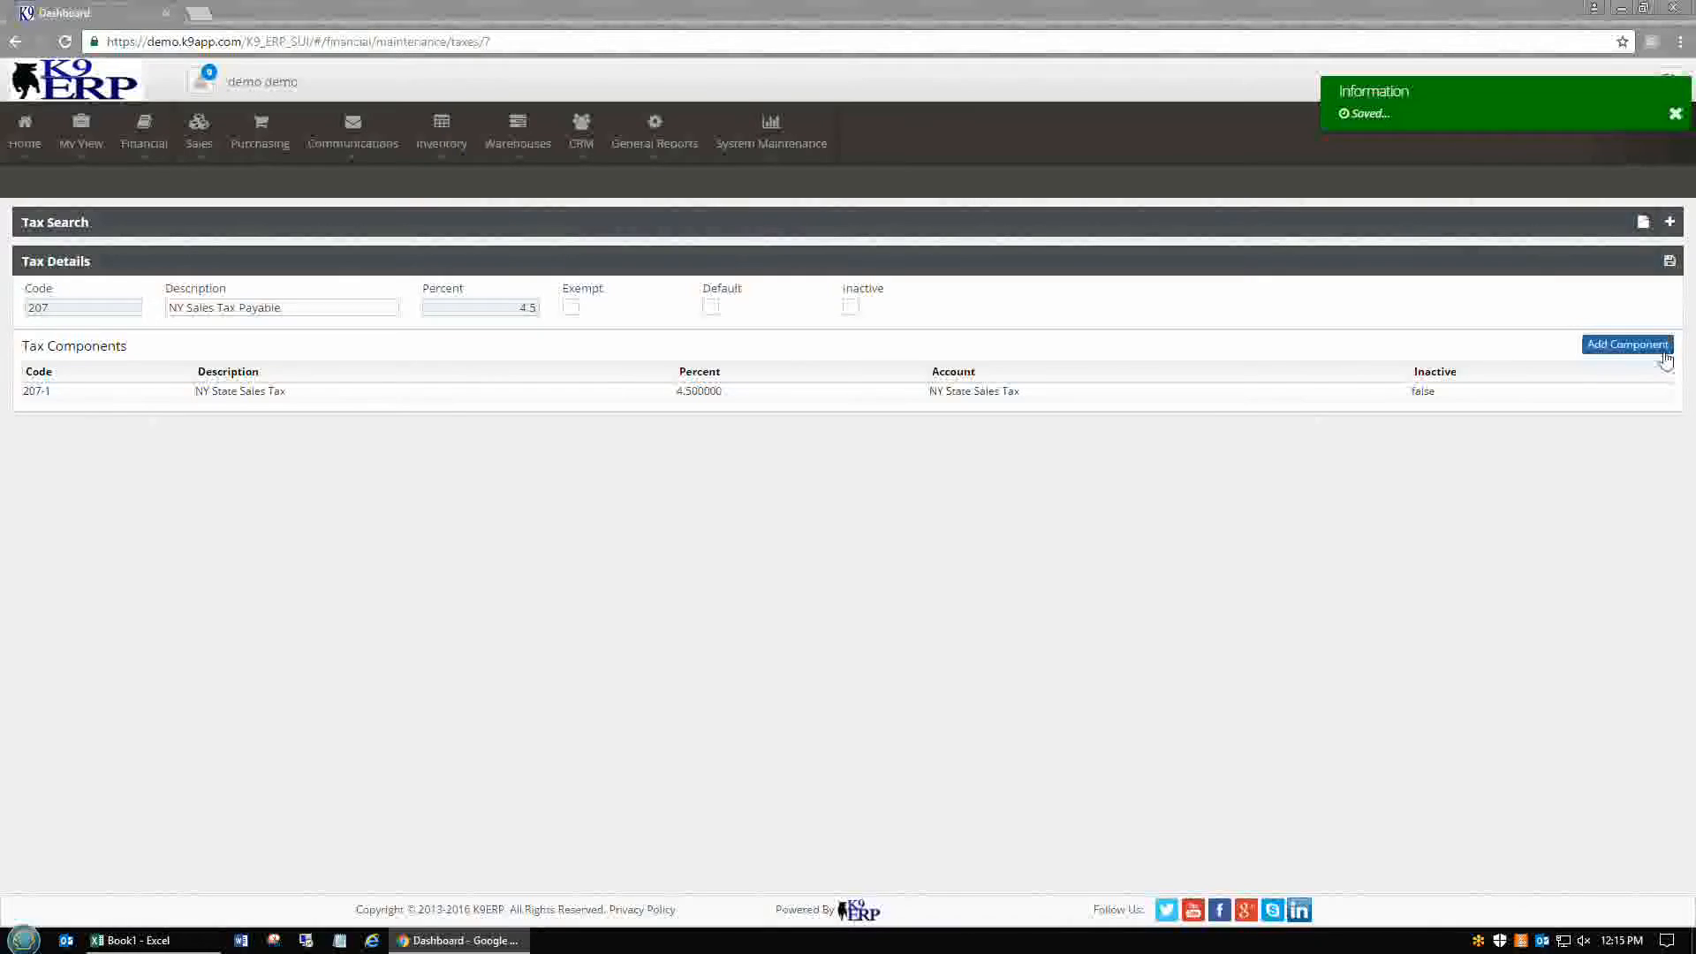
click(1664, 352)
click(684, 156)
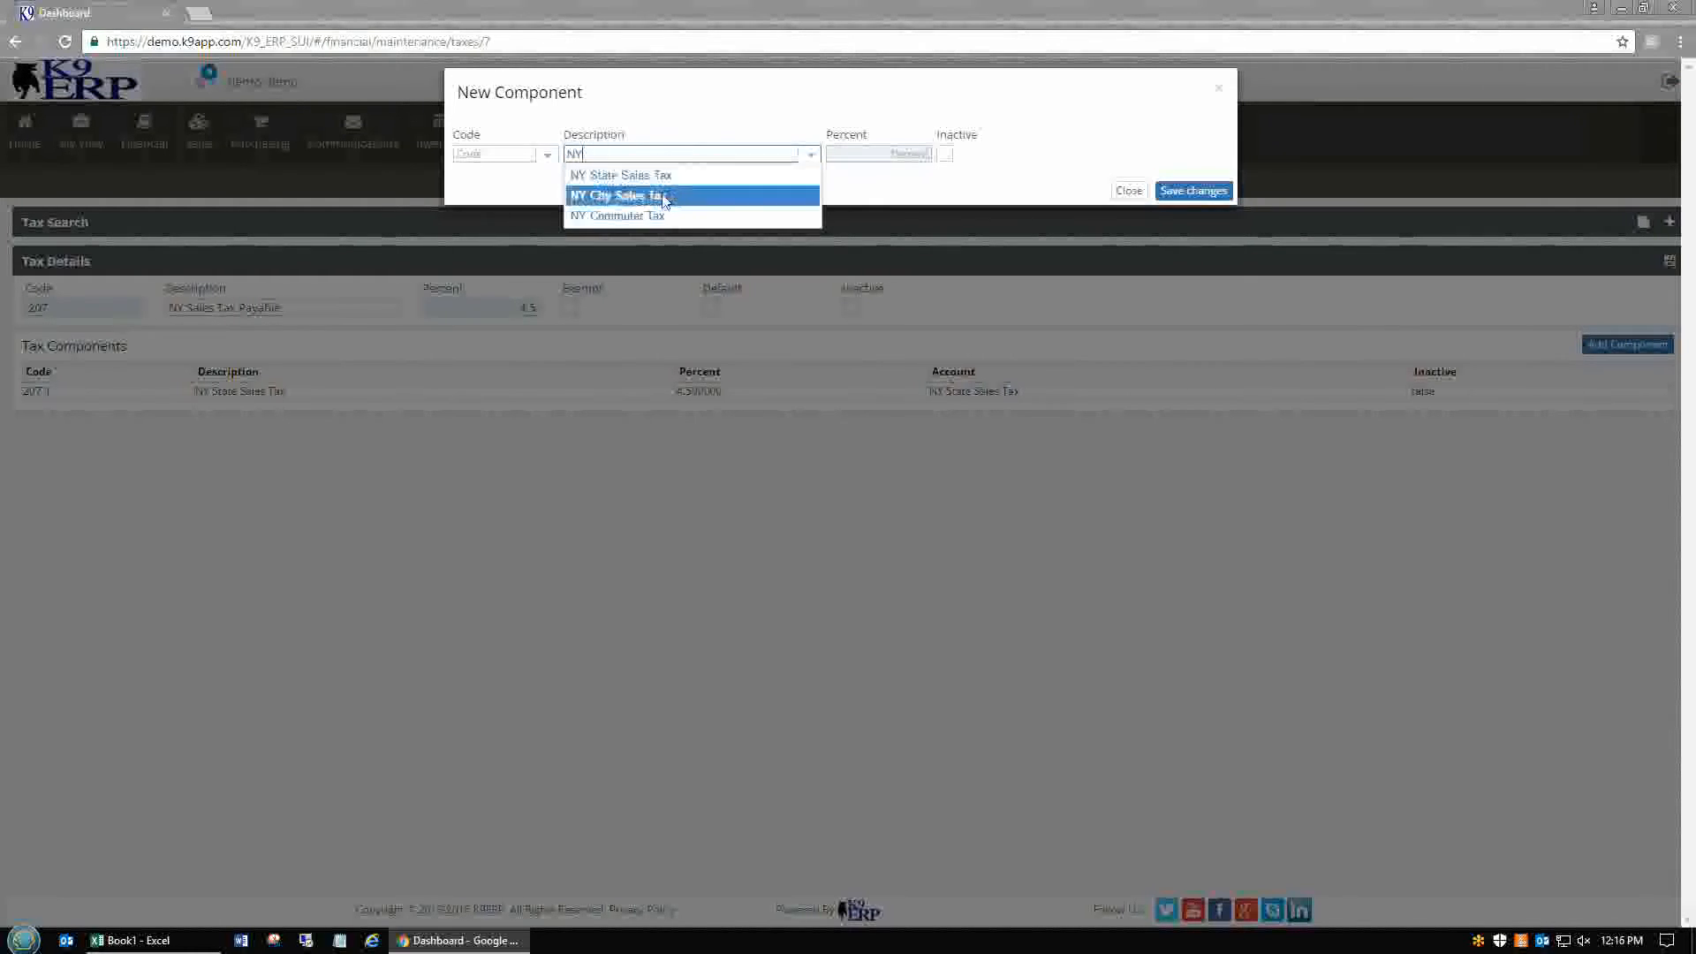
click(655, 193)
click(1193, 191)
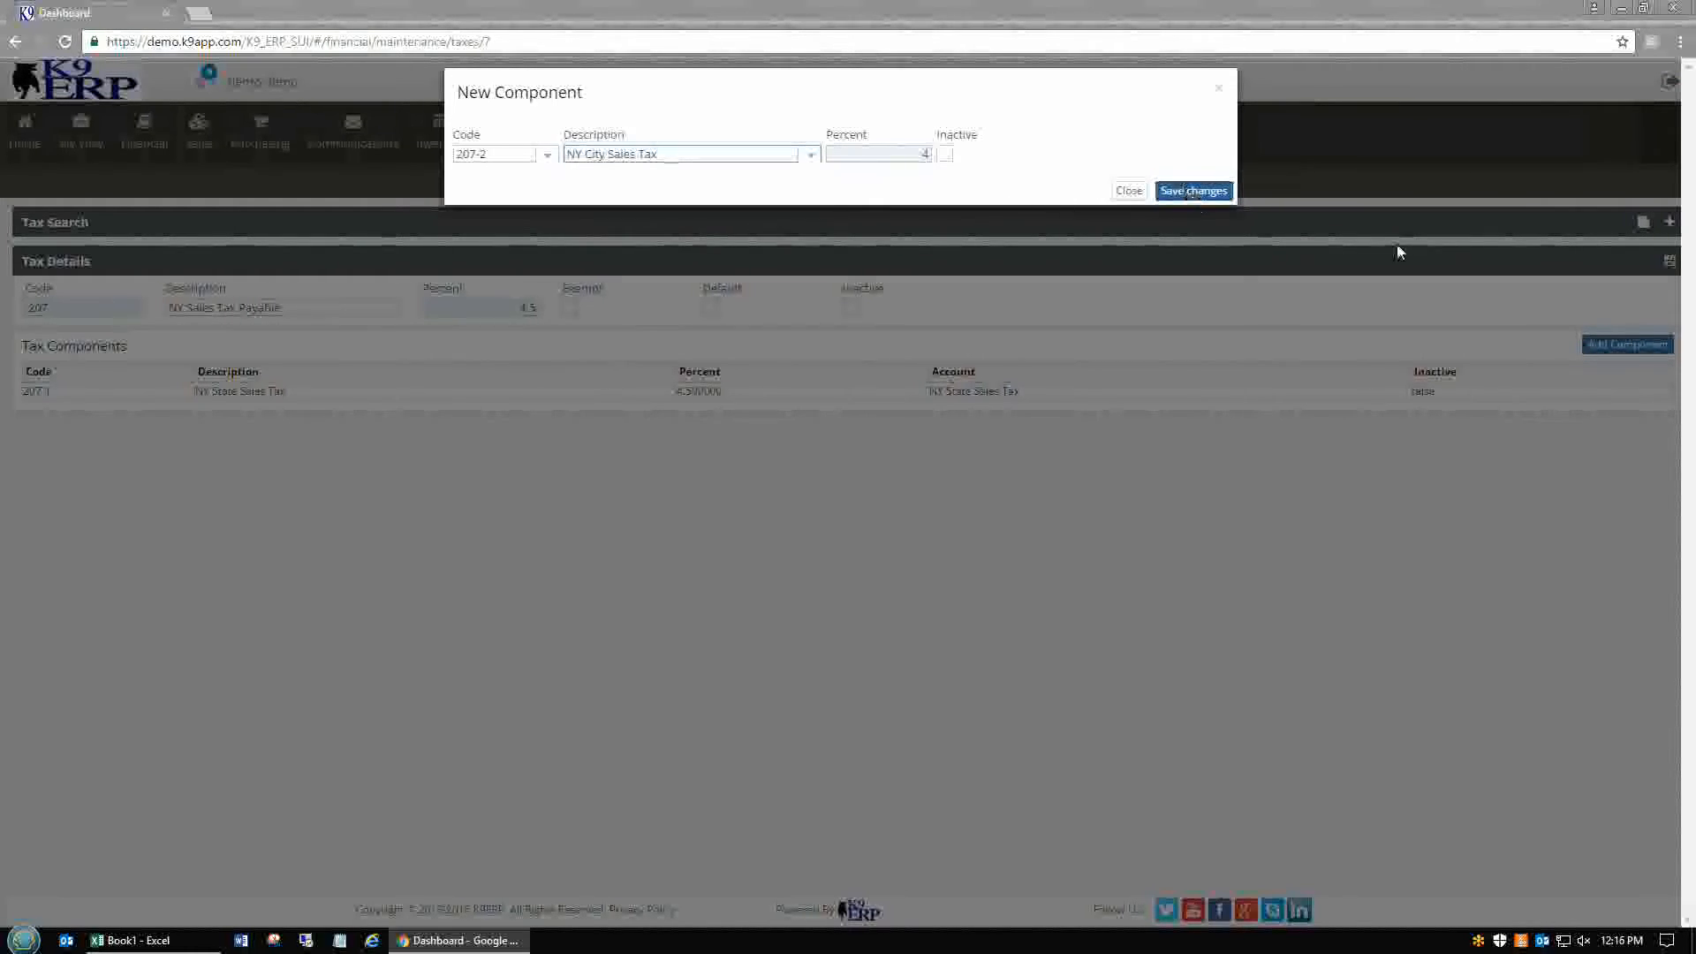
click(1648, 350)
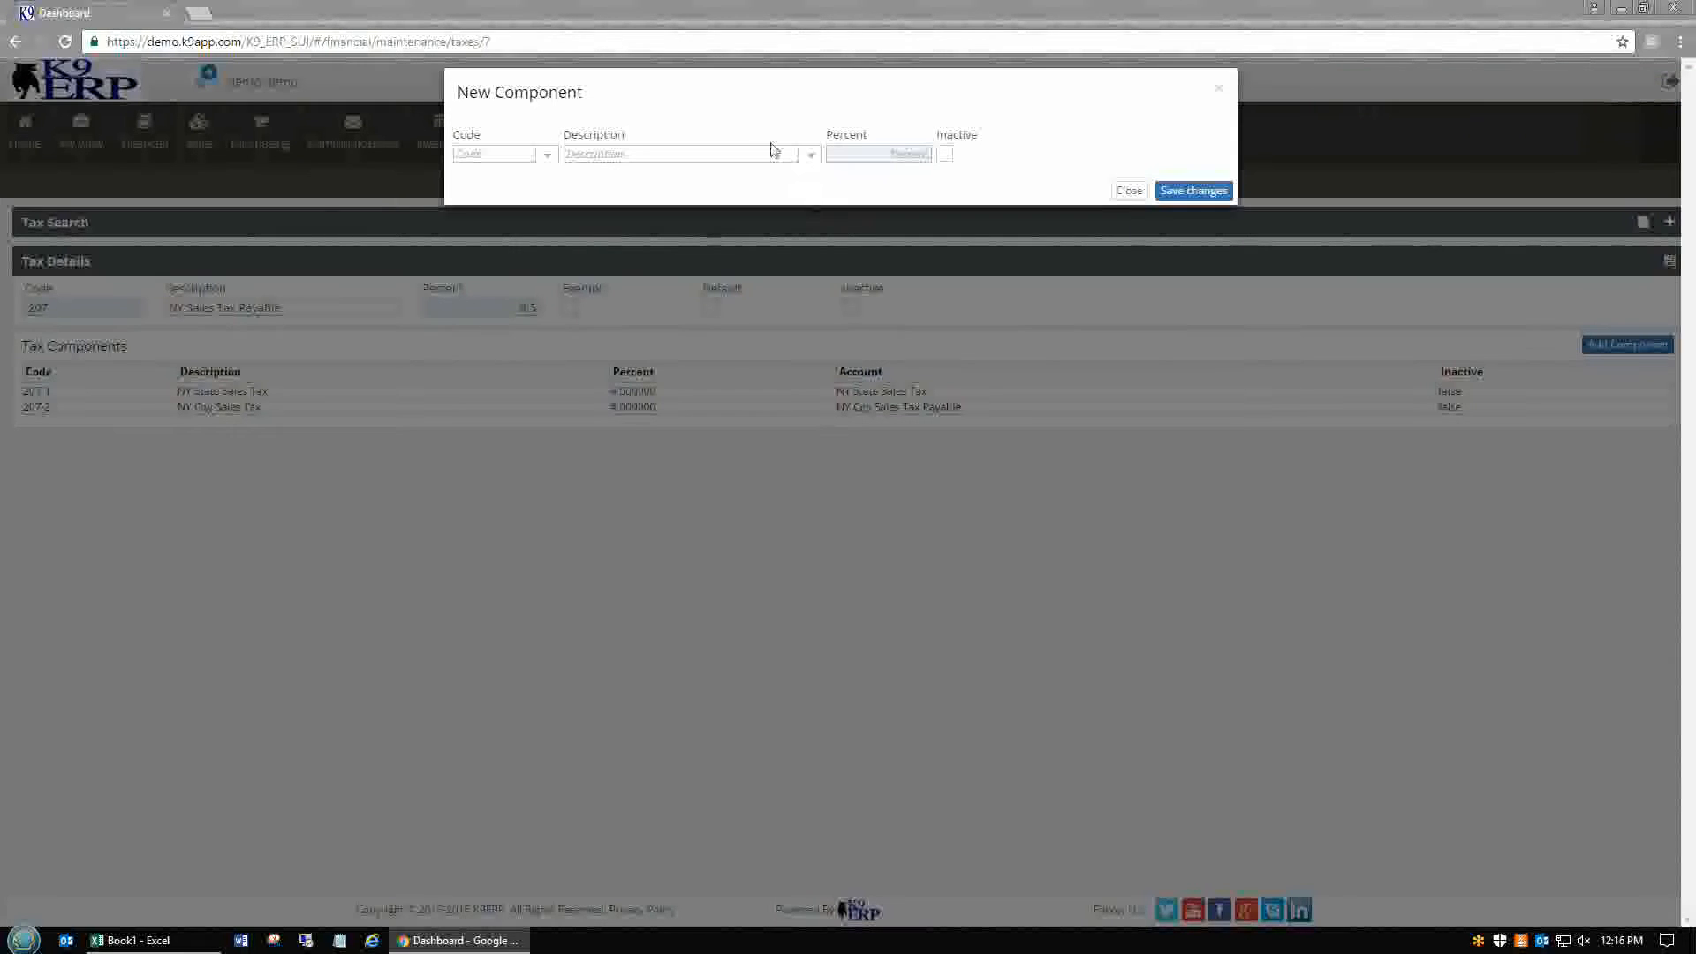
click(699, 150)
text(NY)
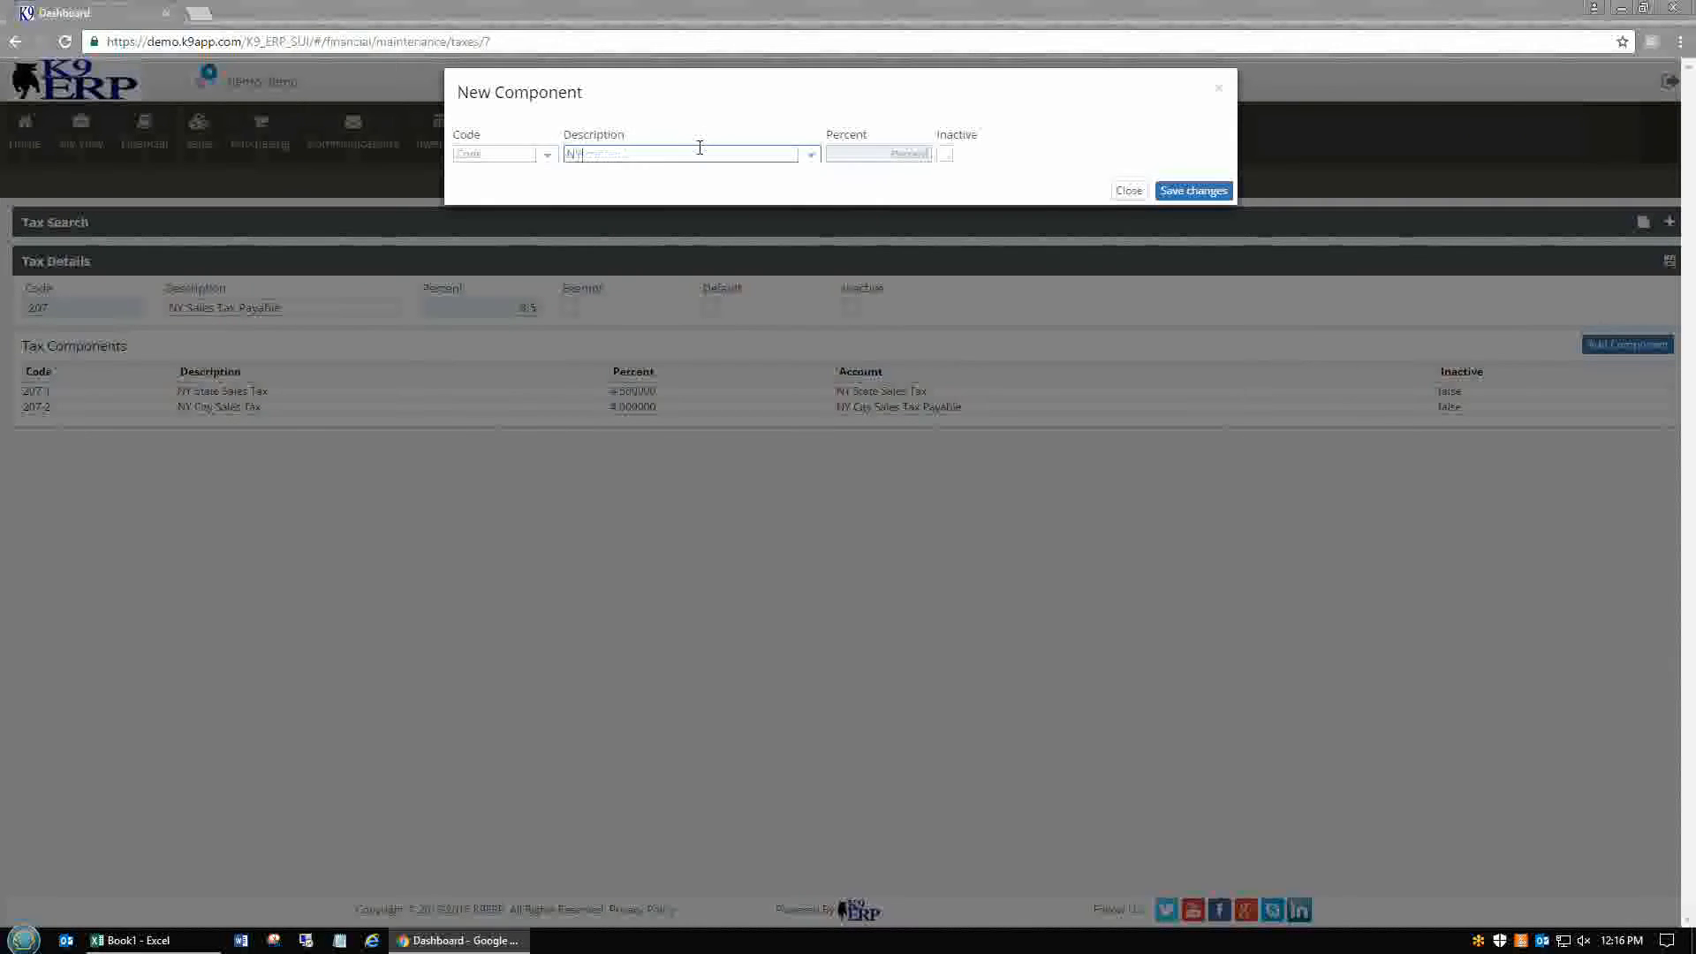
click(659, 216)
click(1192, 190)
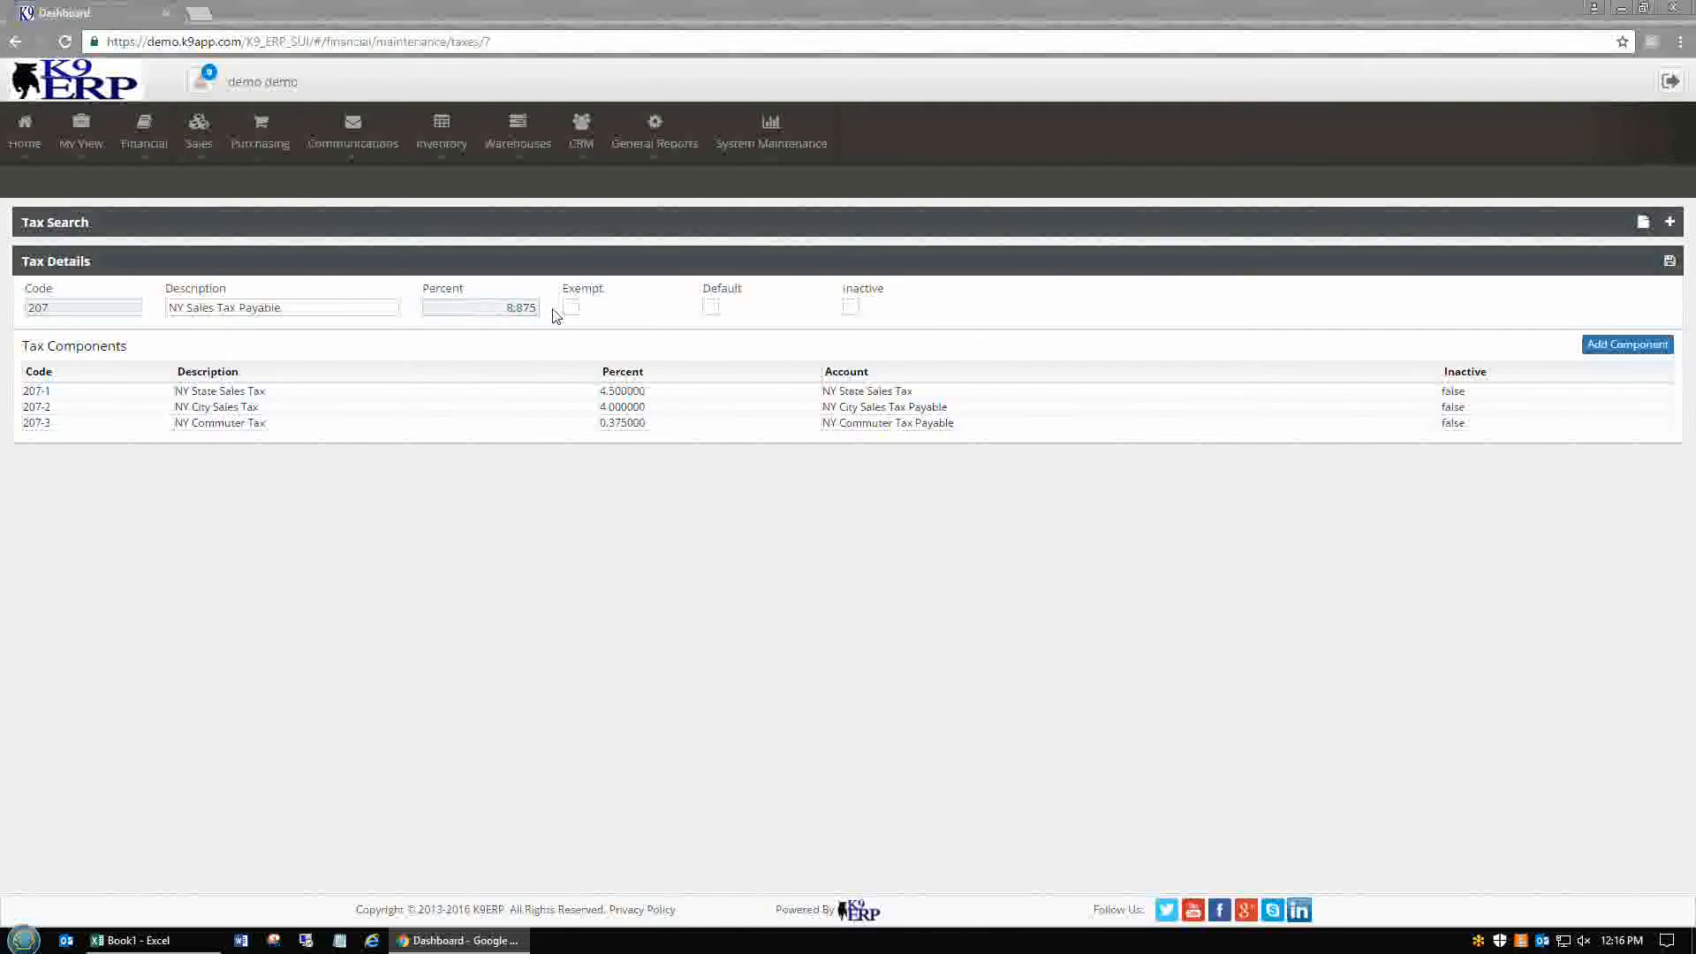
Compare the Excel tax breakdown total against the saved tax record
click(130, 940)
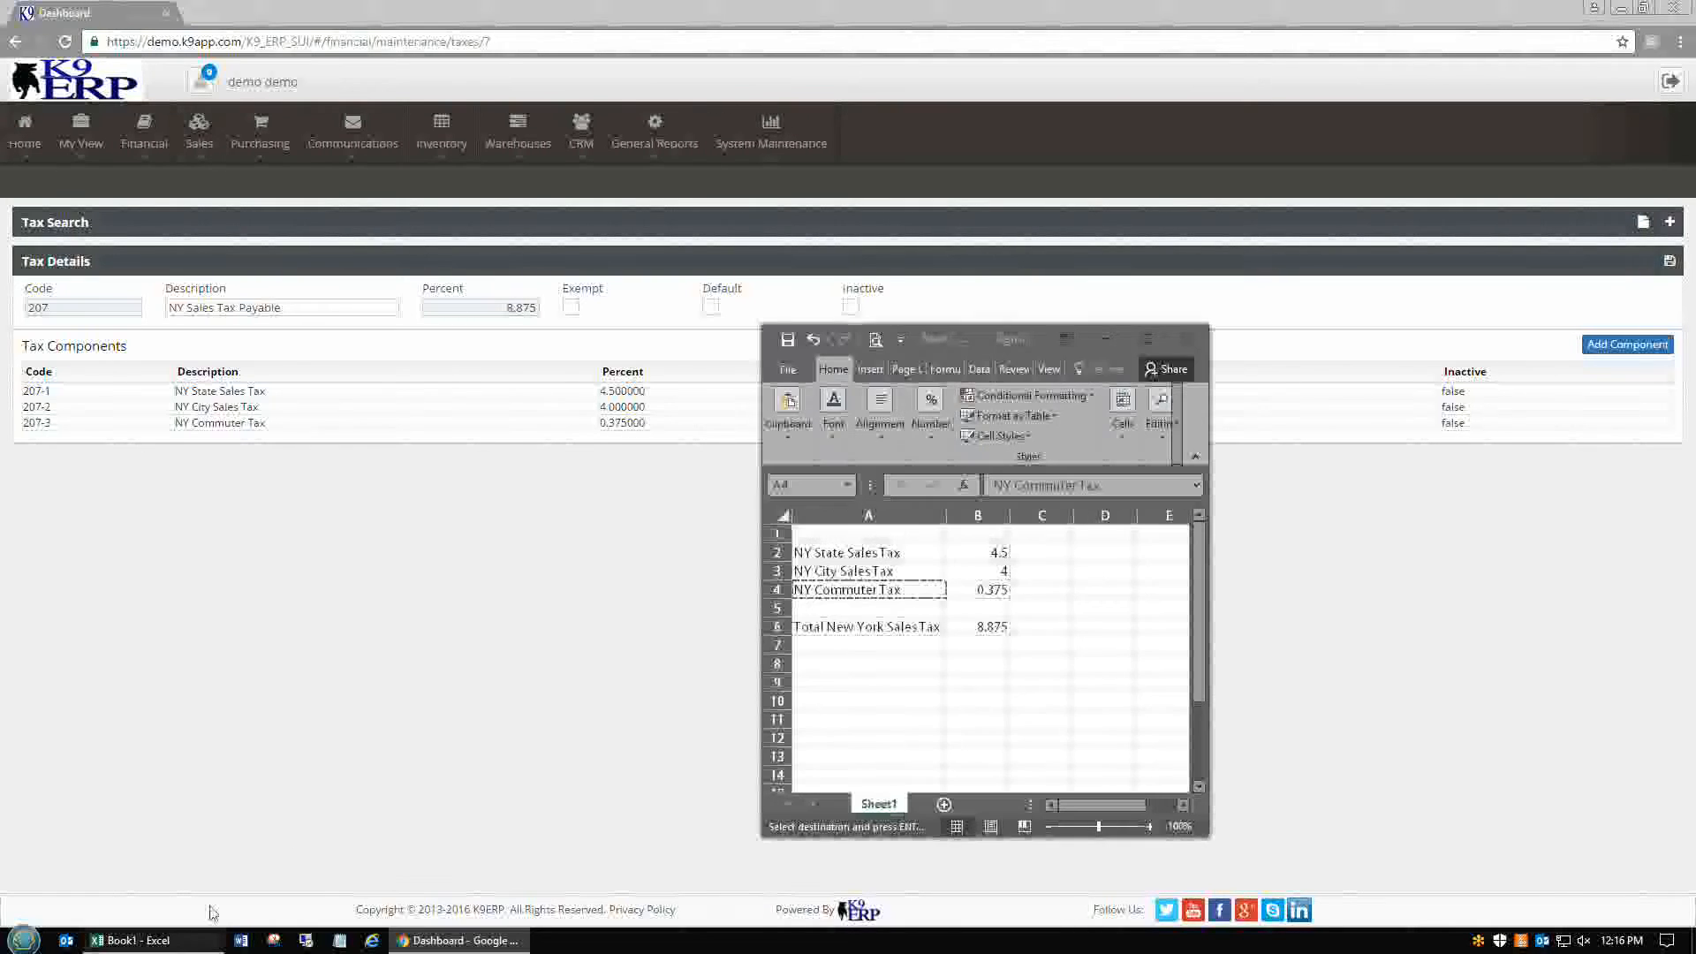
key(ctrl+c)
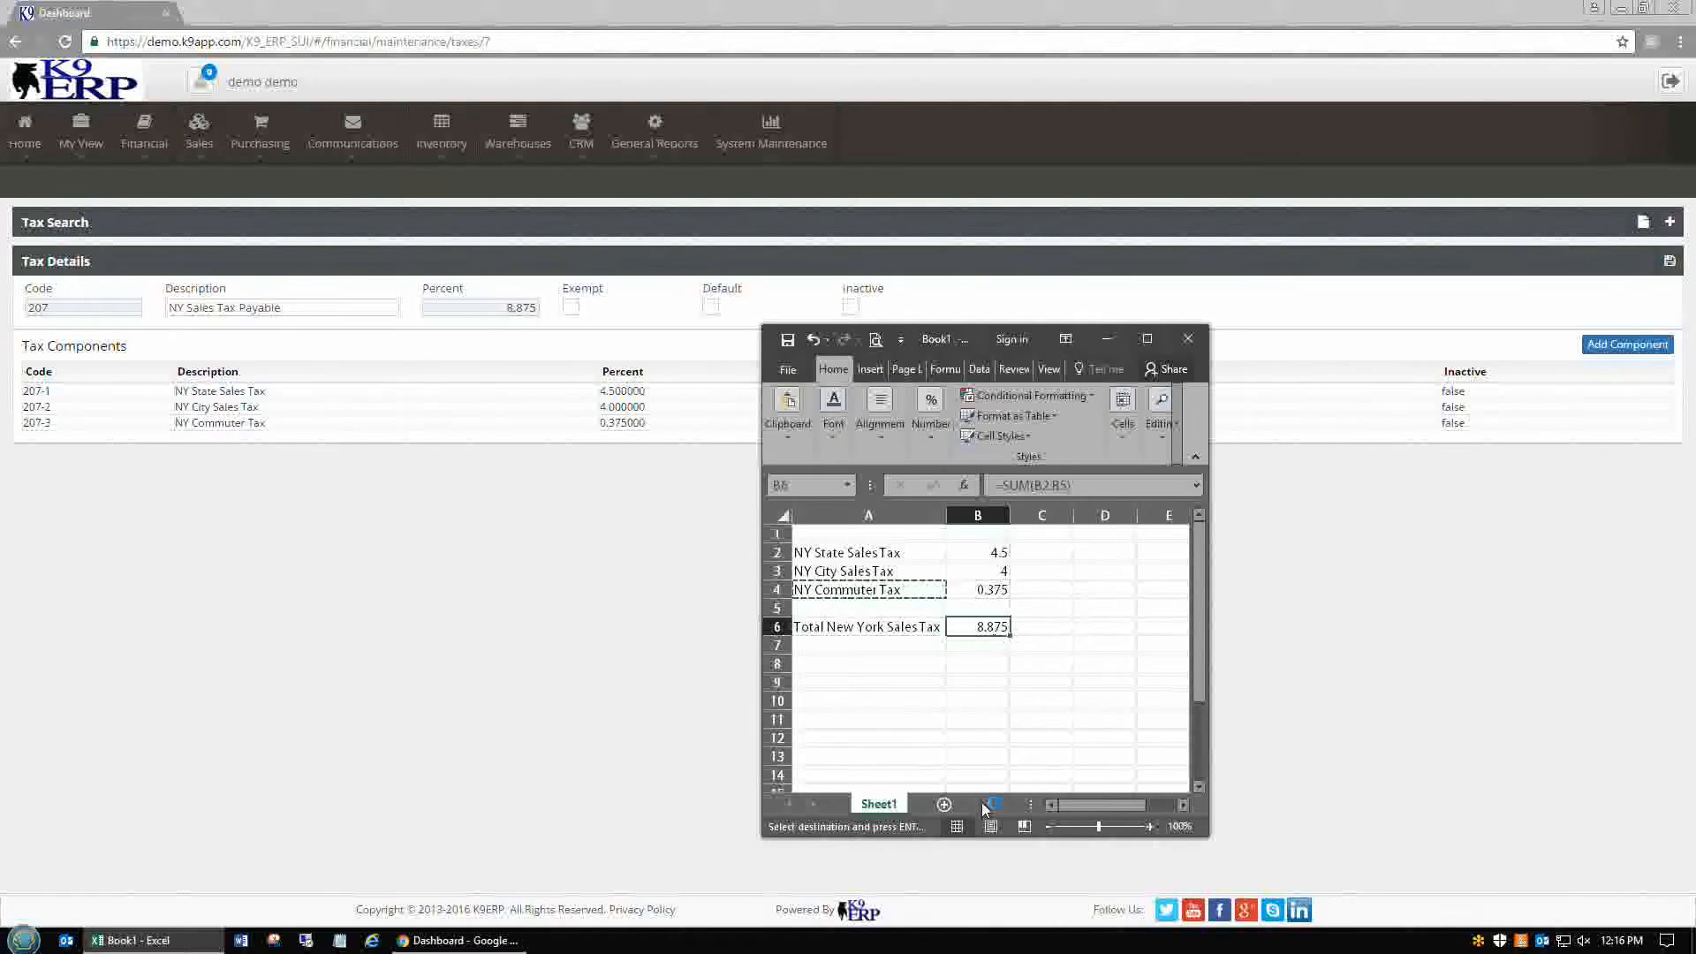
click(641, 614)
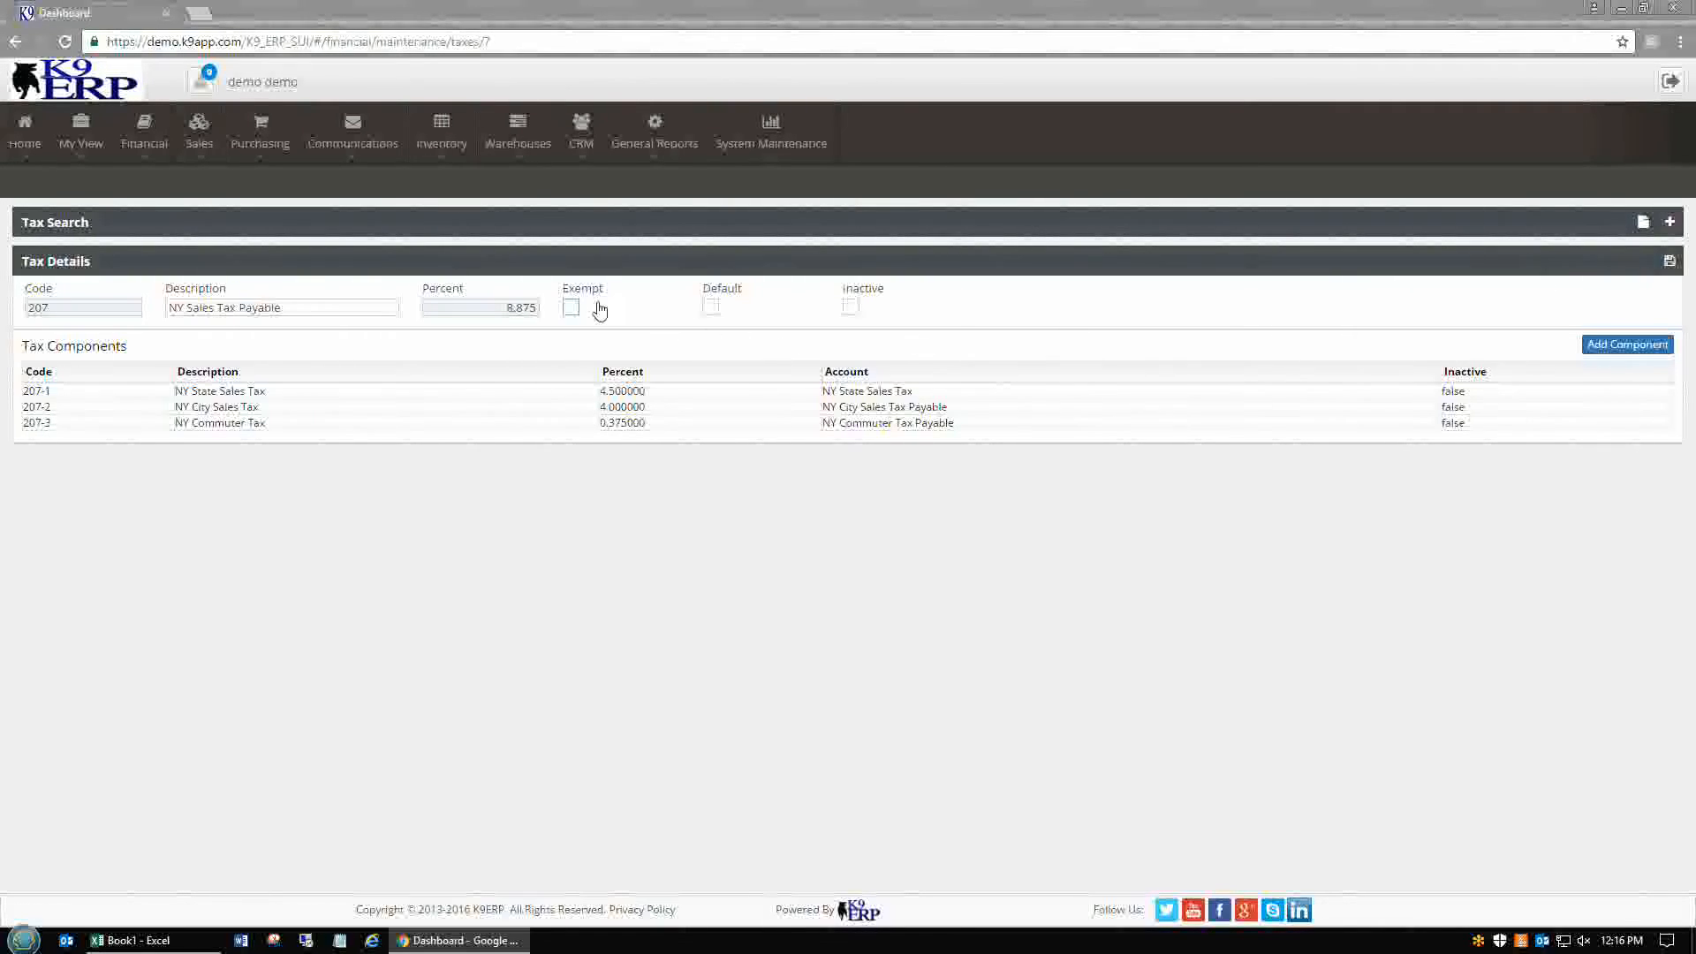
Load tax 003 Tax Exempt and toggle its Exempt checkbox on and back off
click(1668, 224)
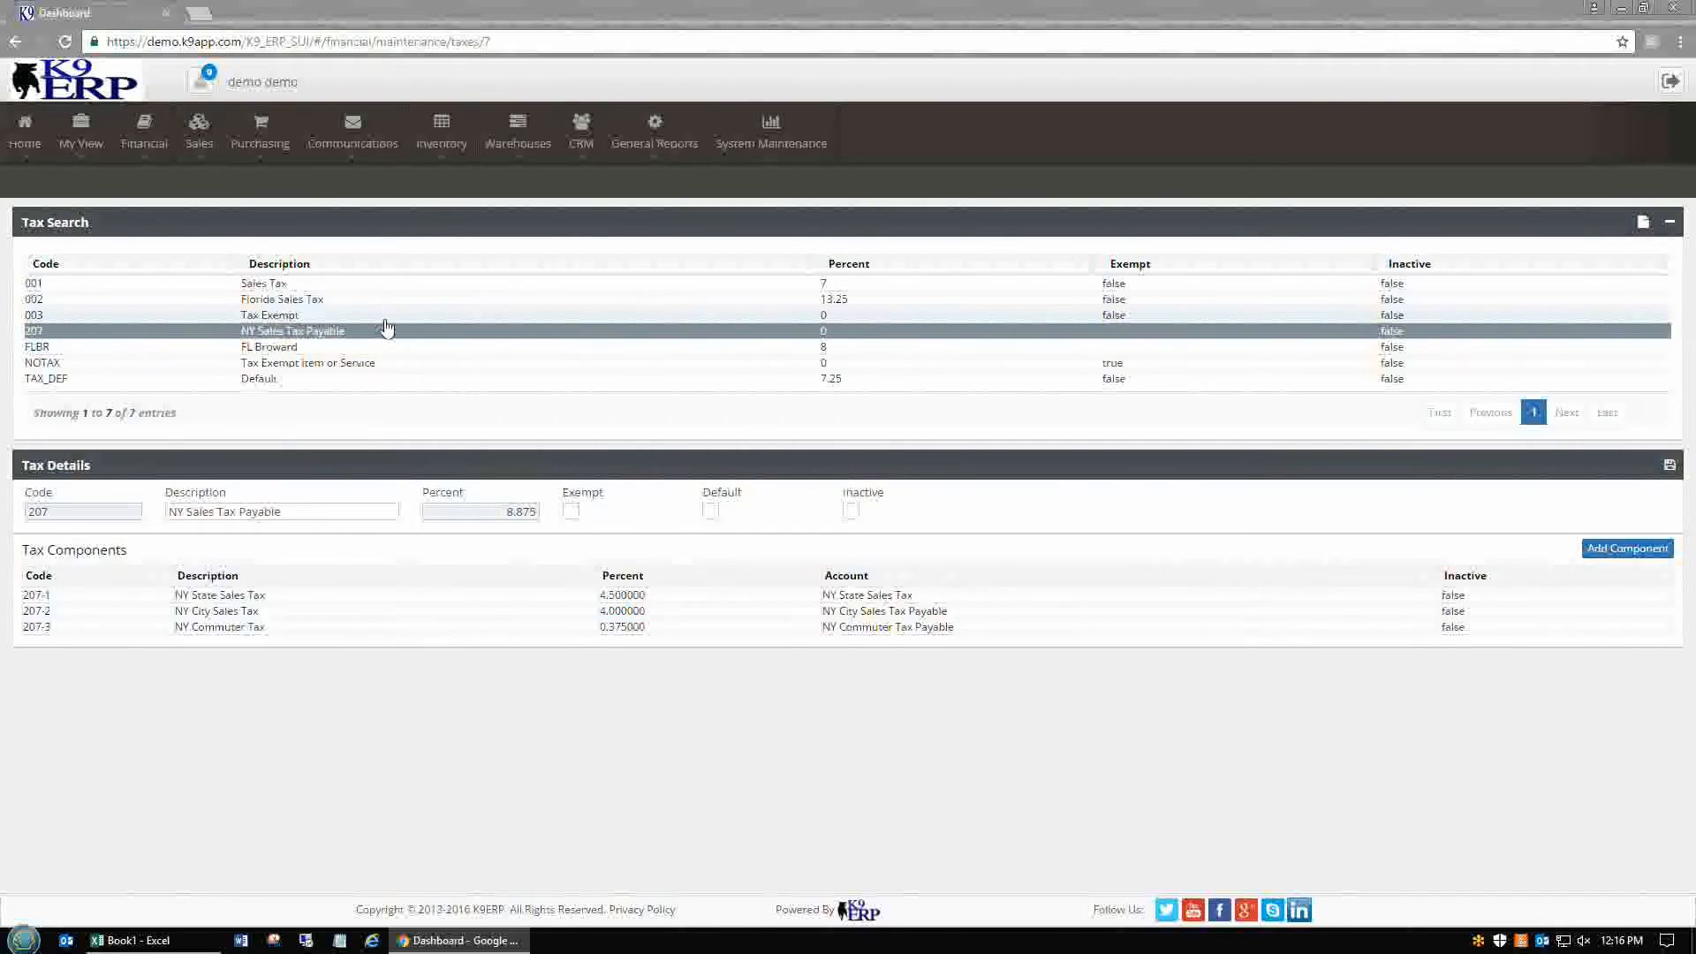
click(386, 318)
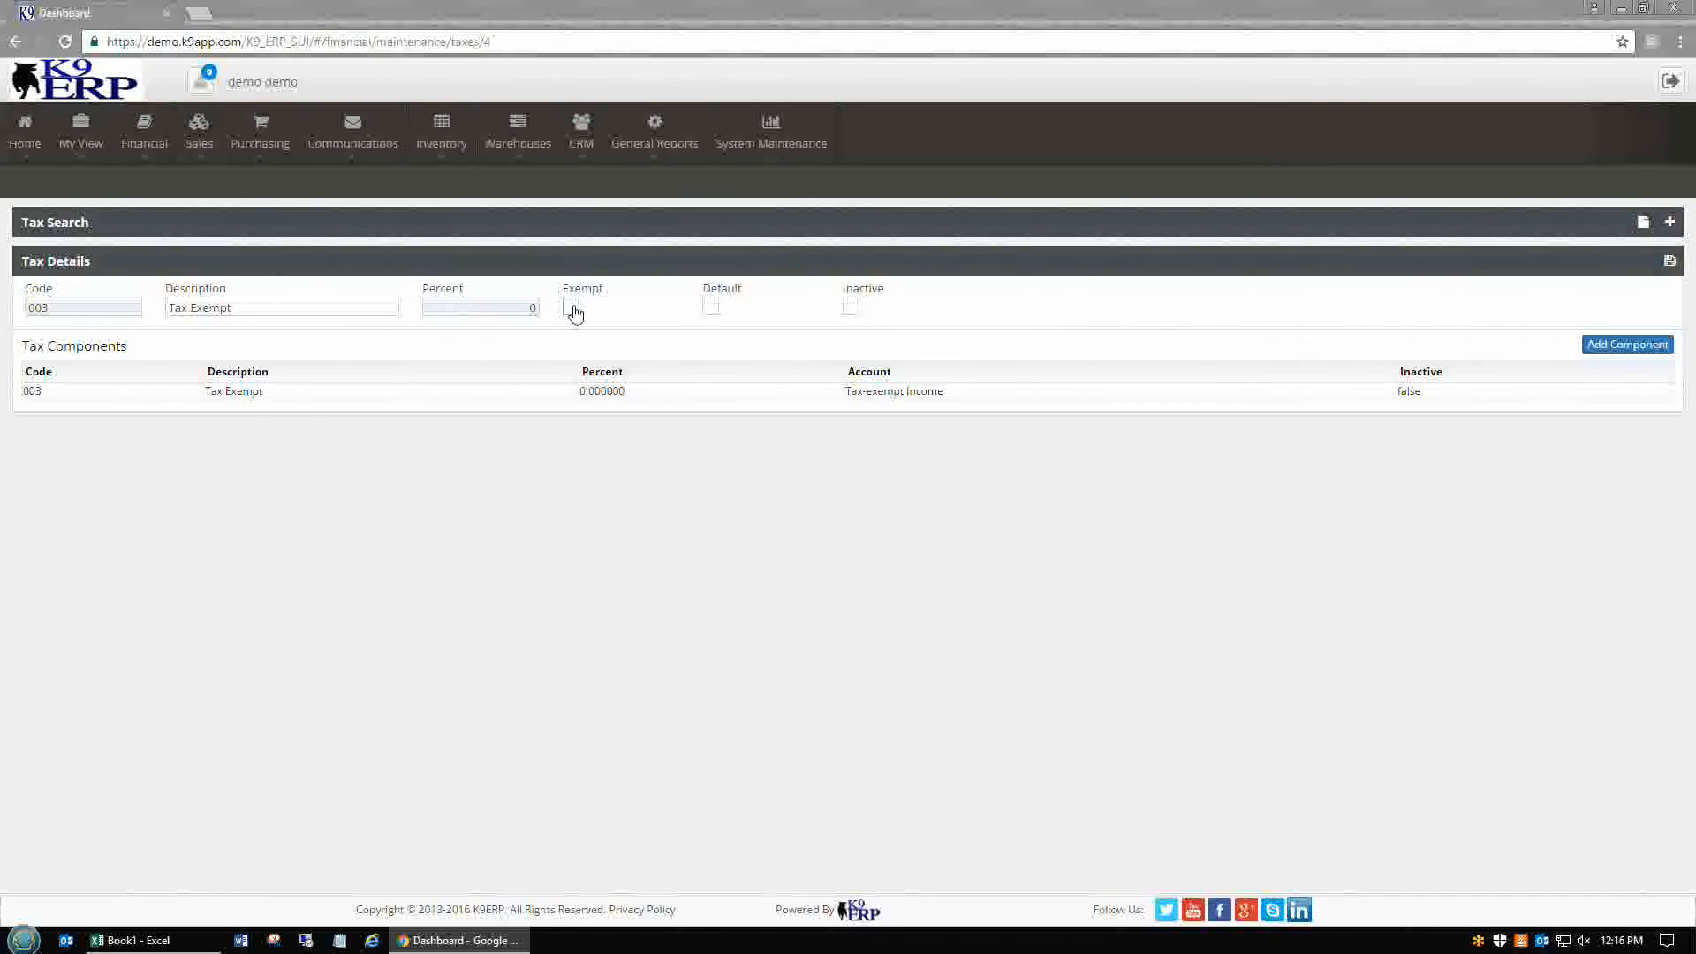
click(572, 309)
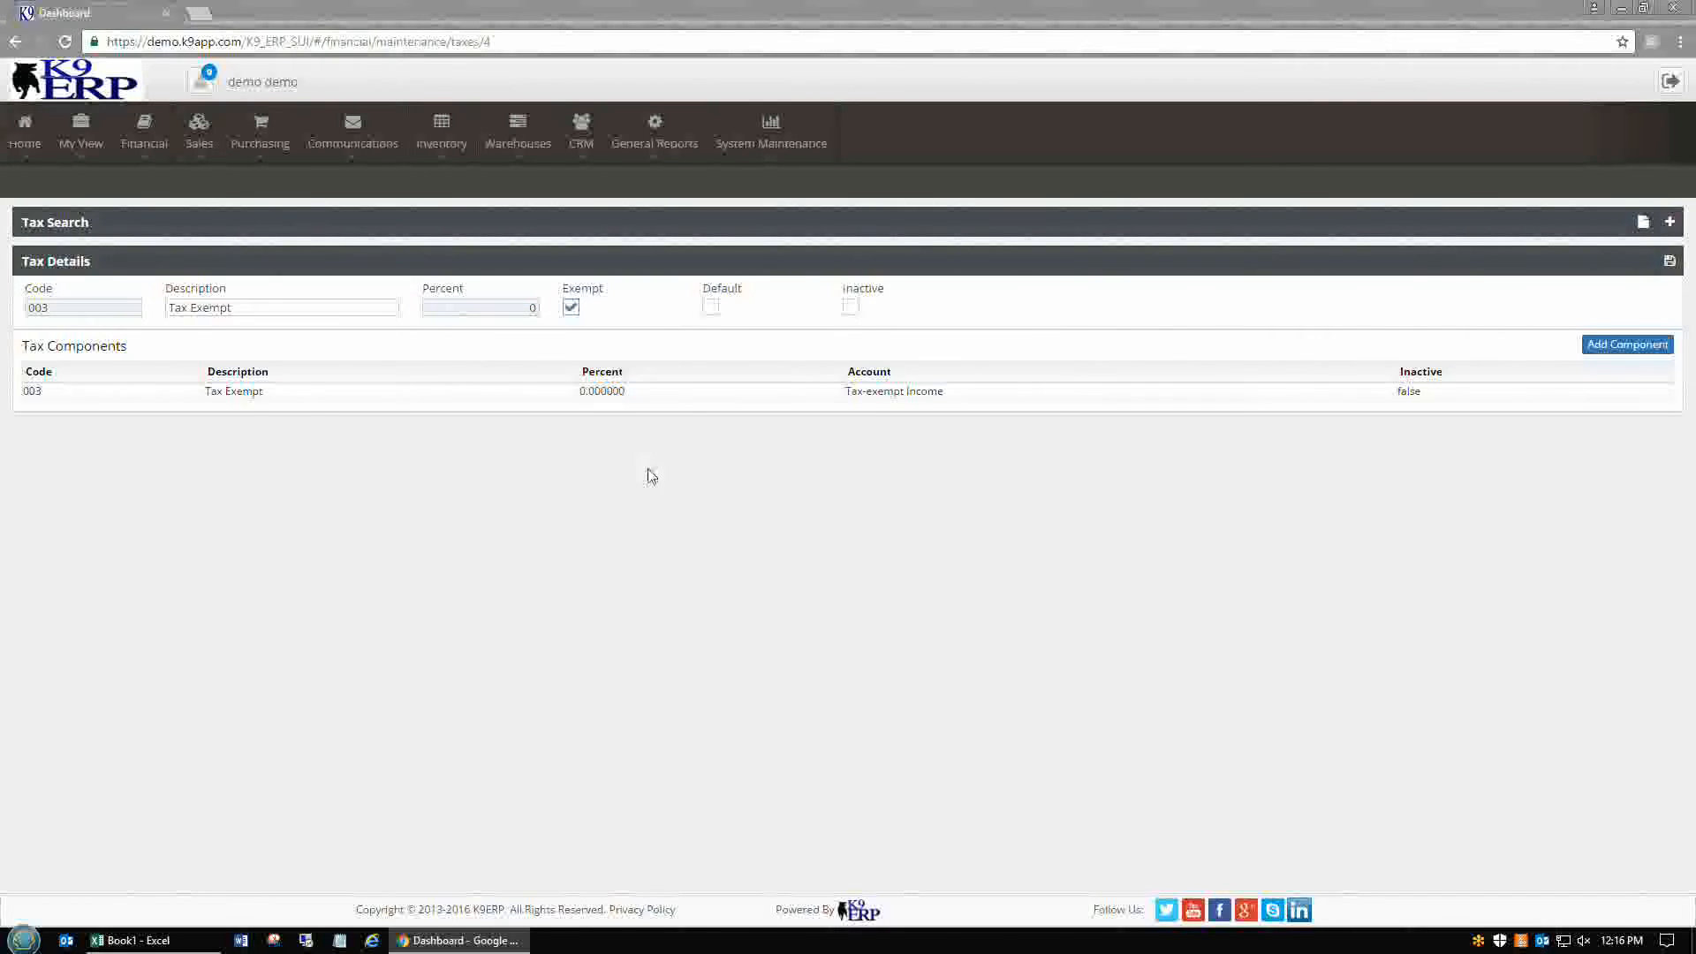
click(572, 308)
Open the first customer under Sales > Customers and set its Financial tax to NY Sales Tax Payable
click(200, 137)
mouse_move(223, 181)
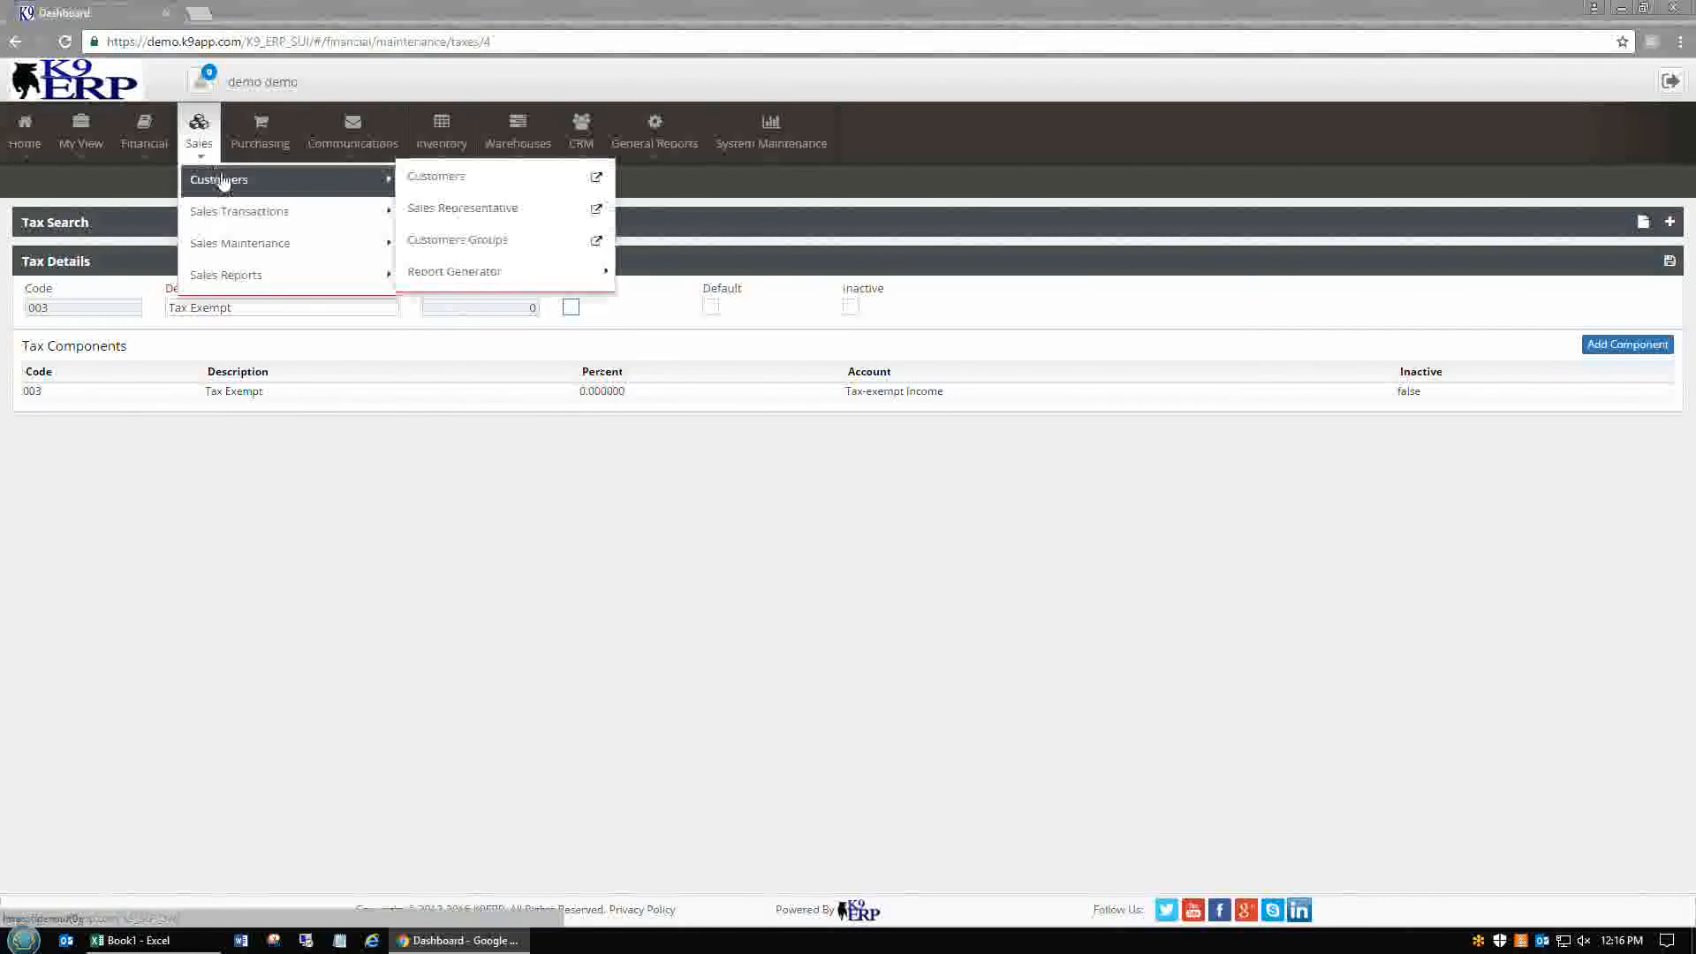
click(411, 180)
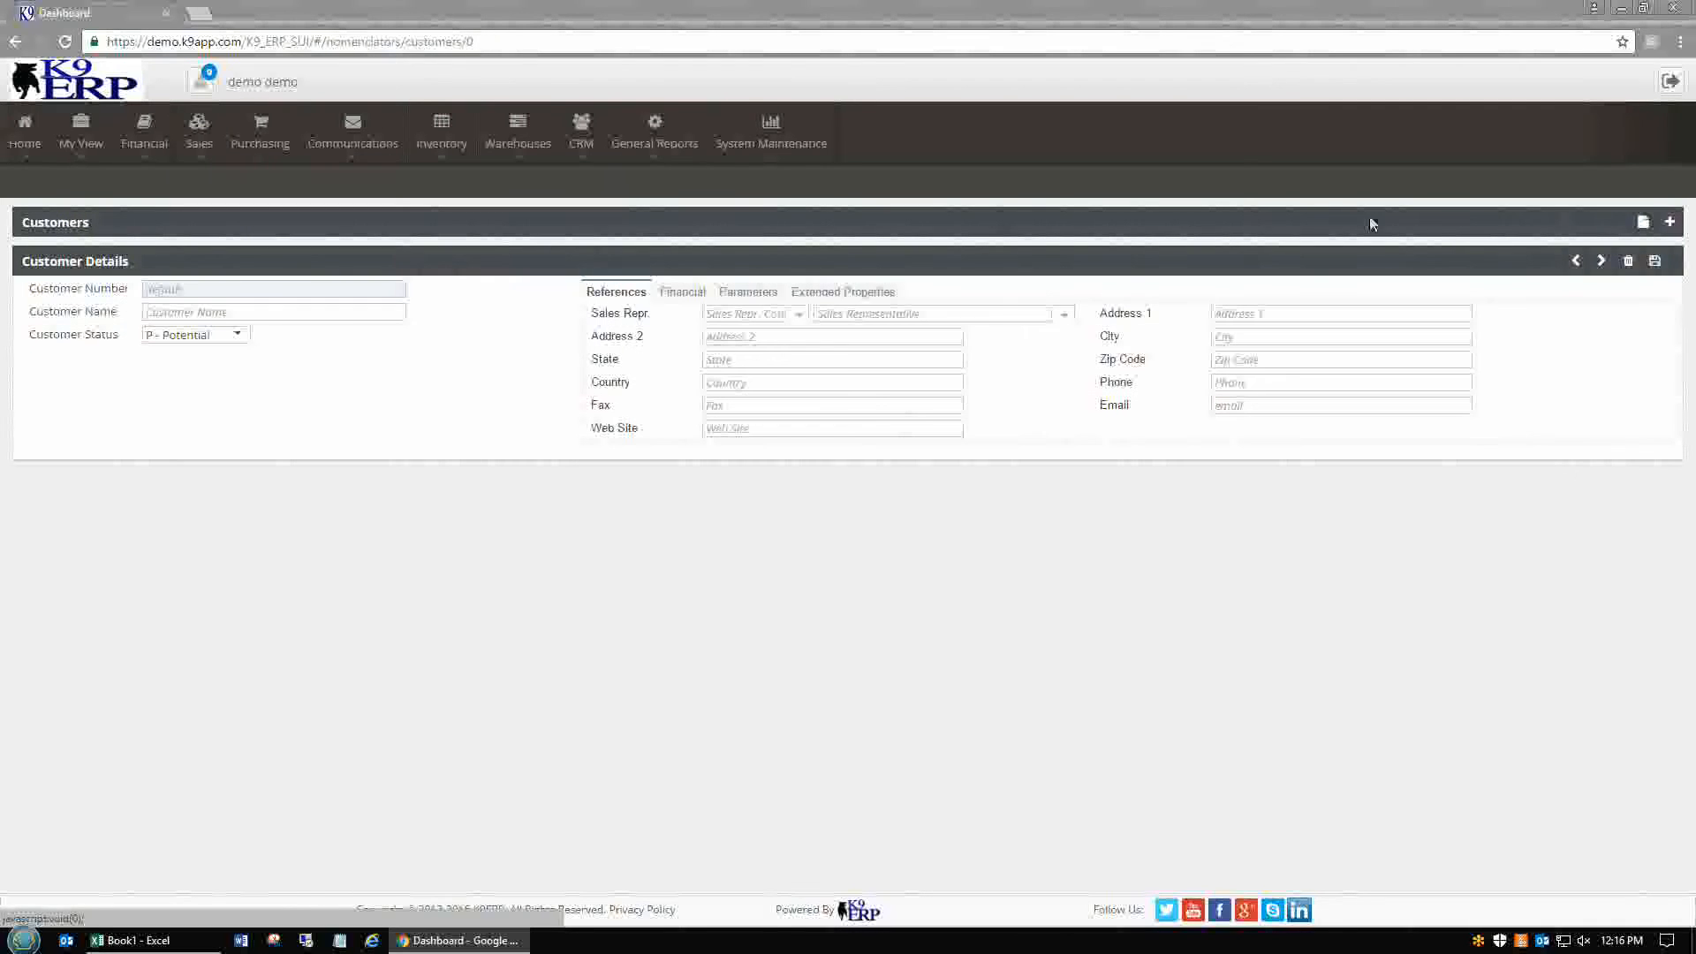
click(1670, 222)
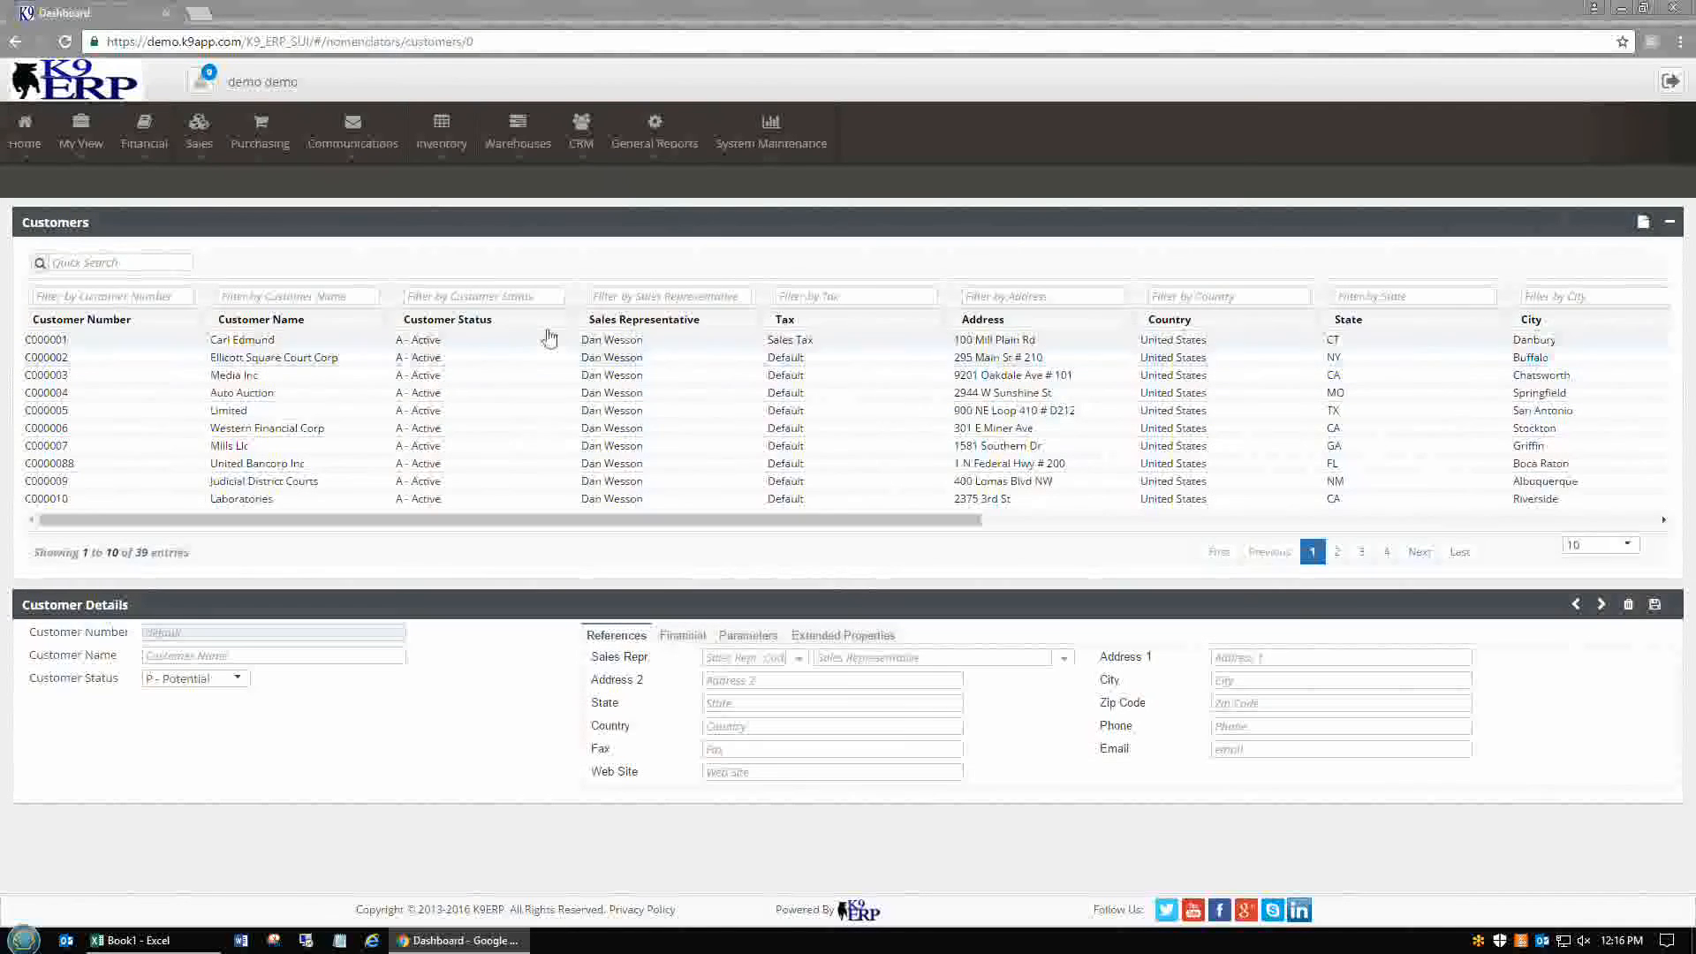
click(549, 338)
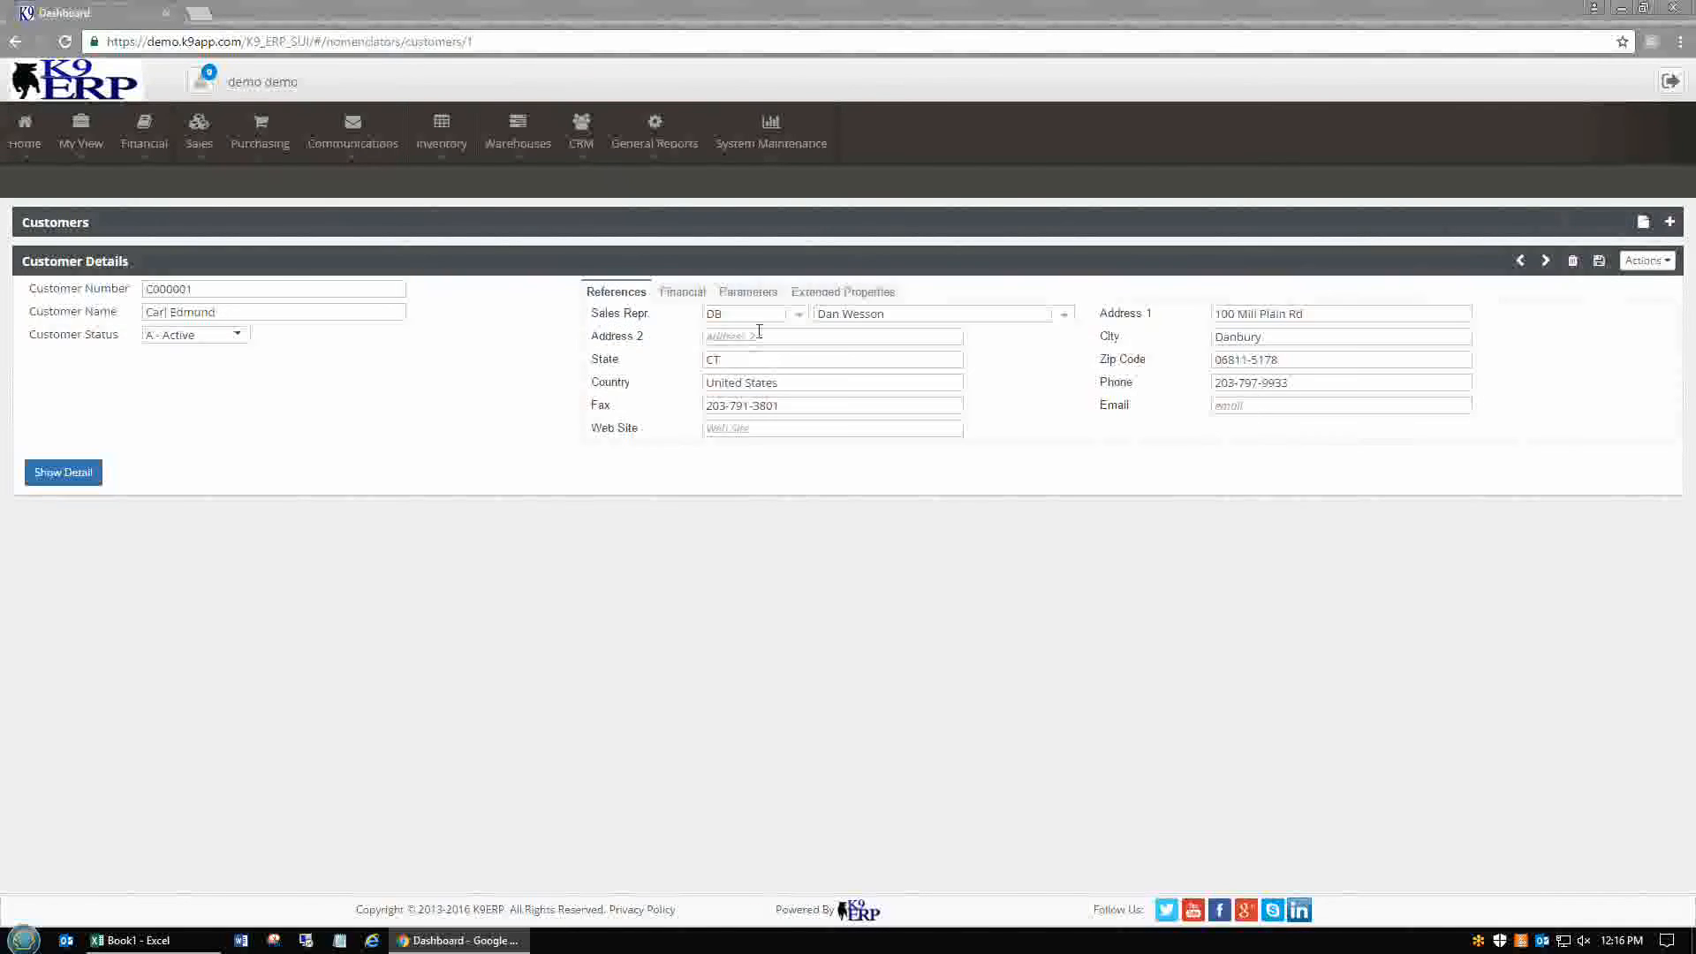
click(689, 291)
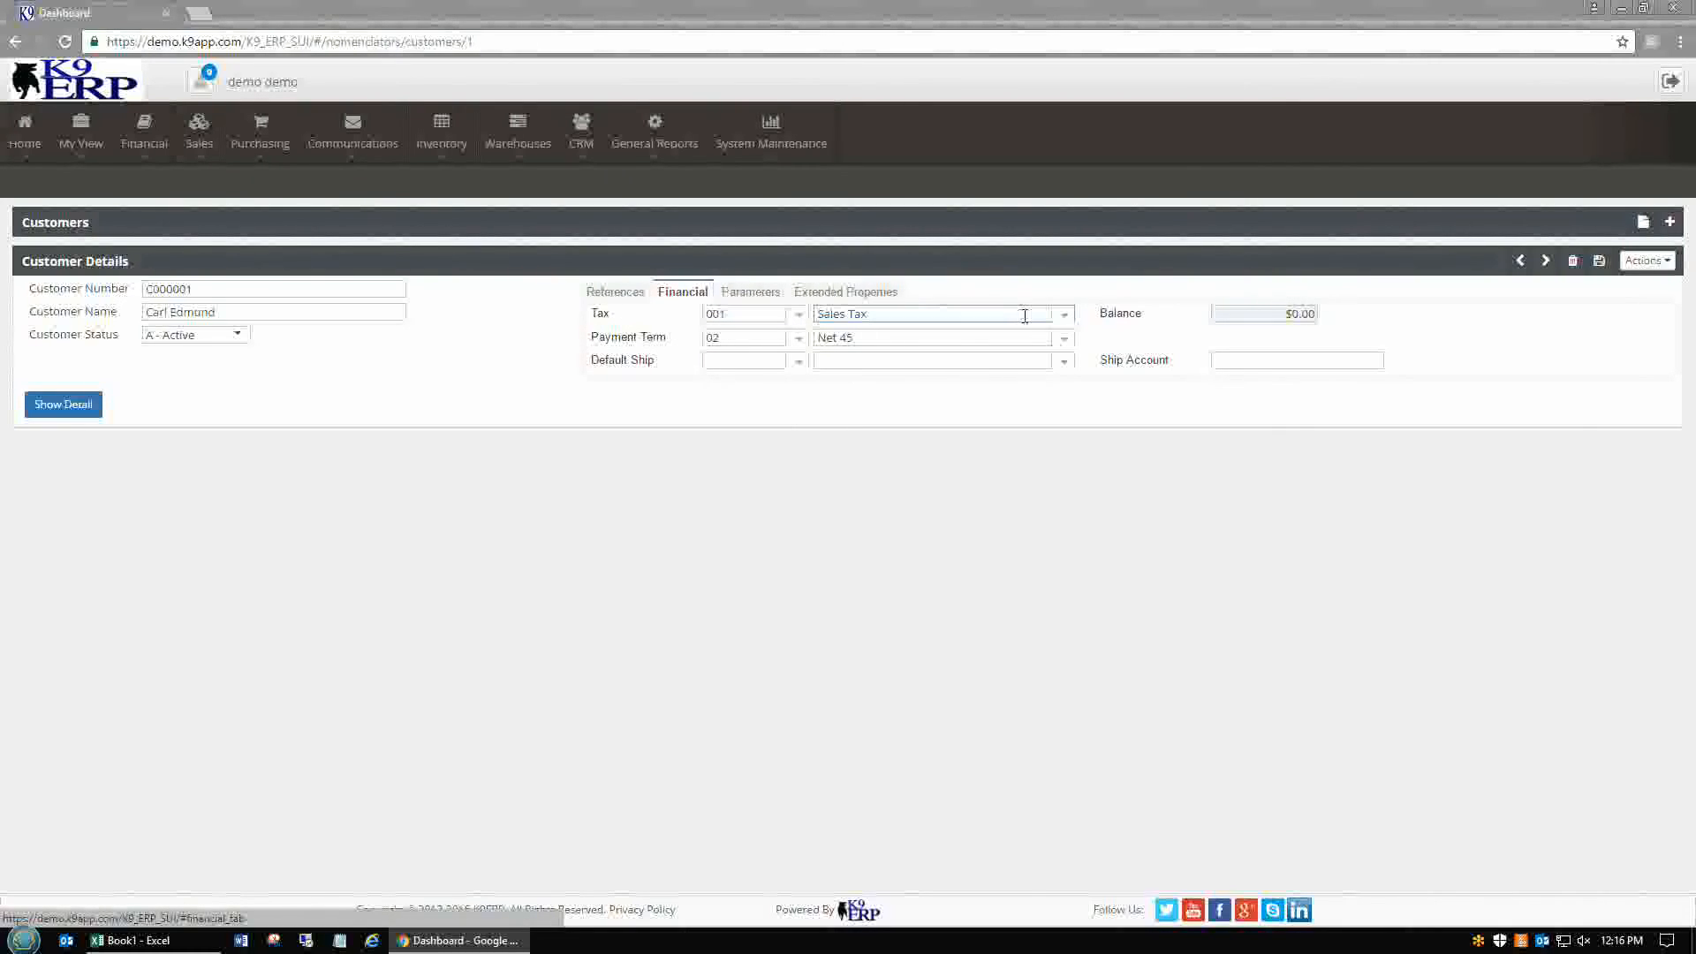
click(1066, 316)
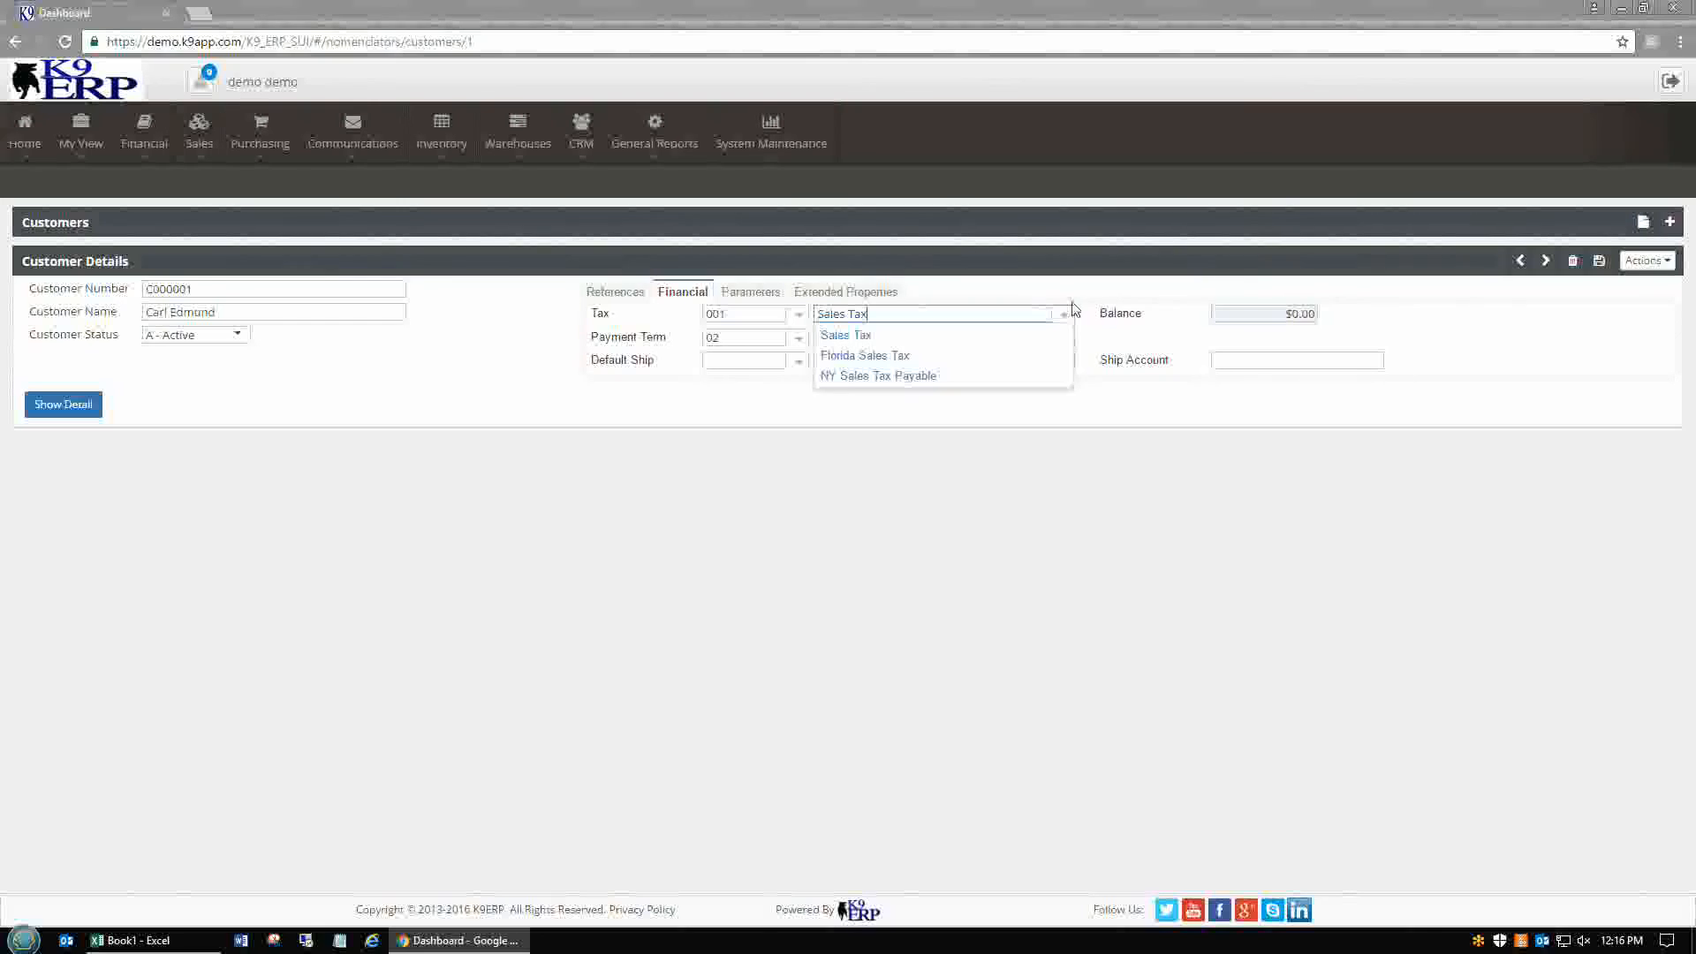
click(940, 380)
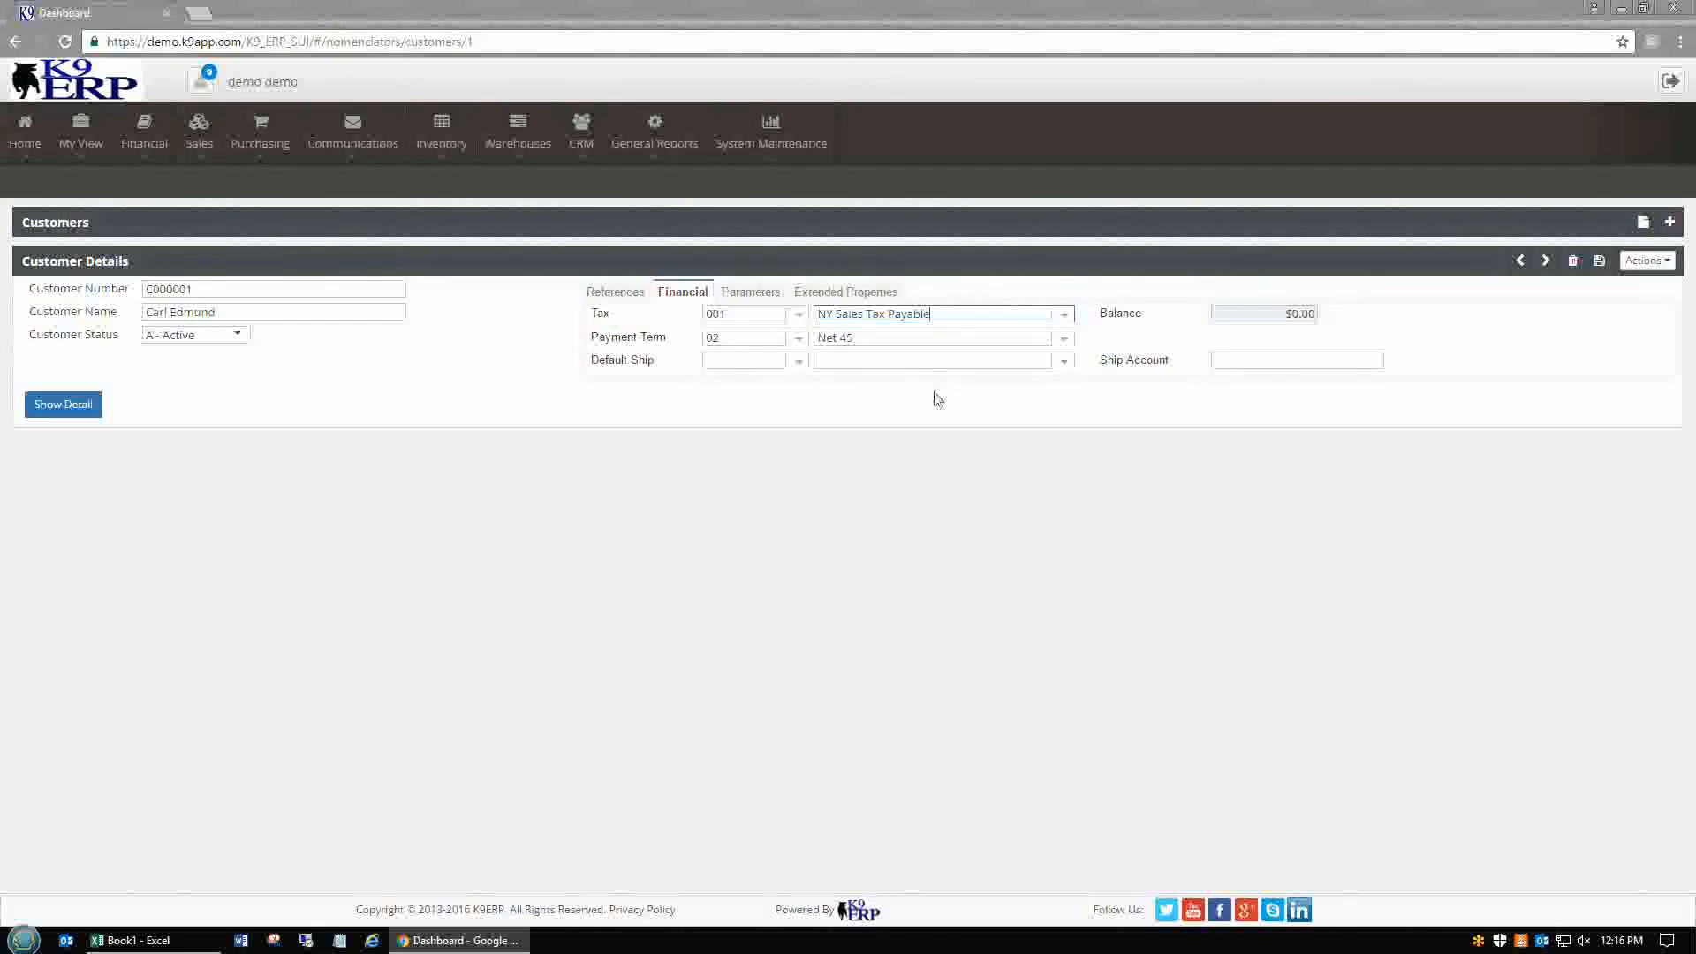